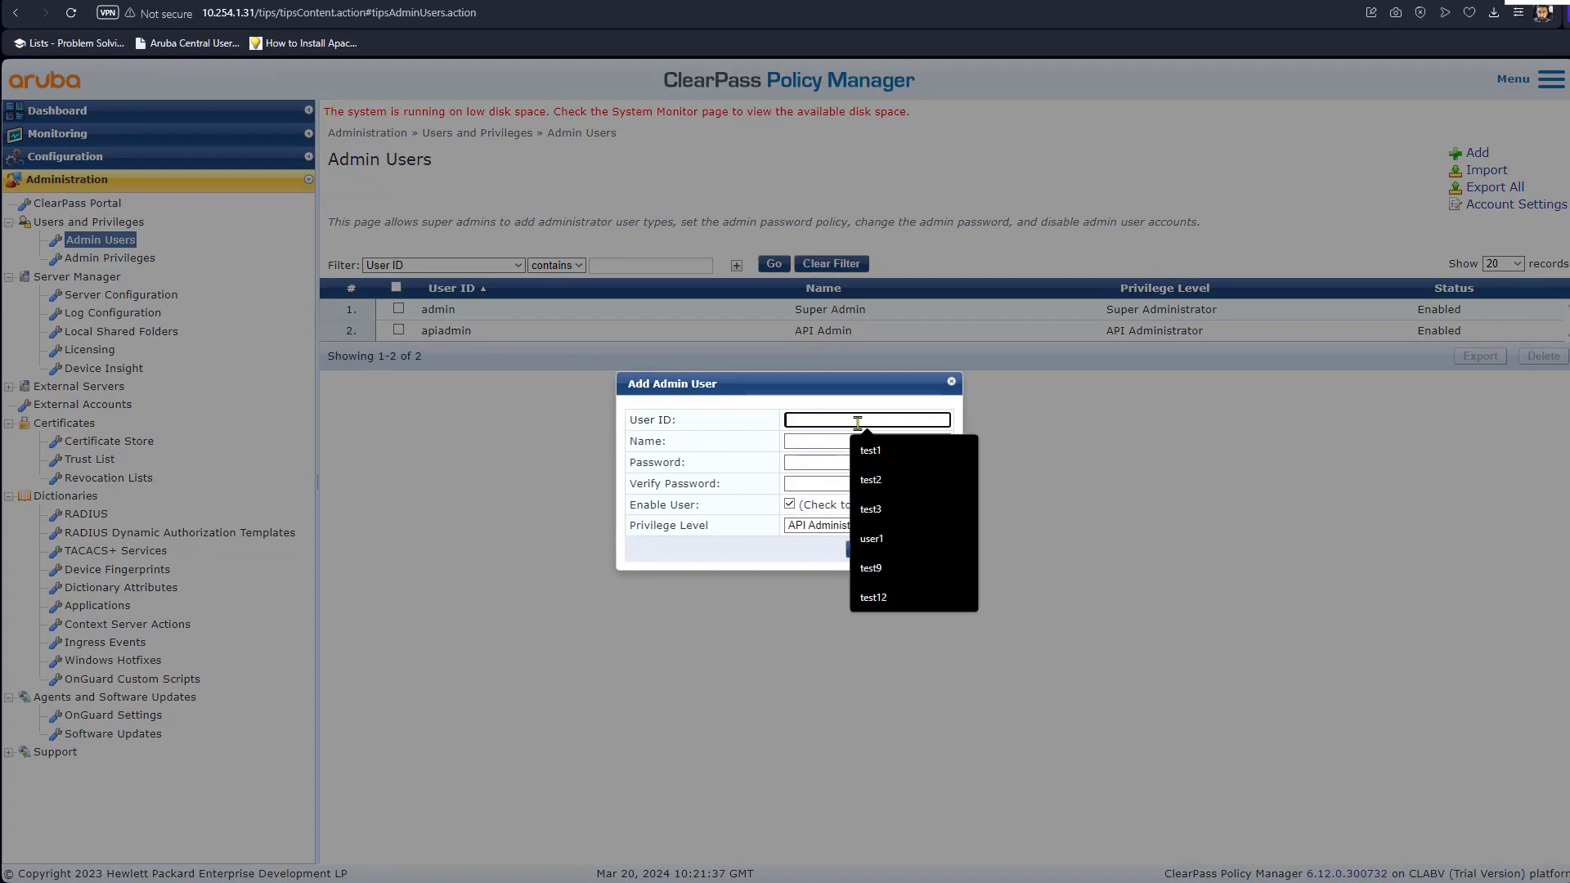
Set the new admin user's User ID and Name to ArubaDUR and enter the password twice.
type("Ar")
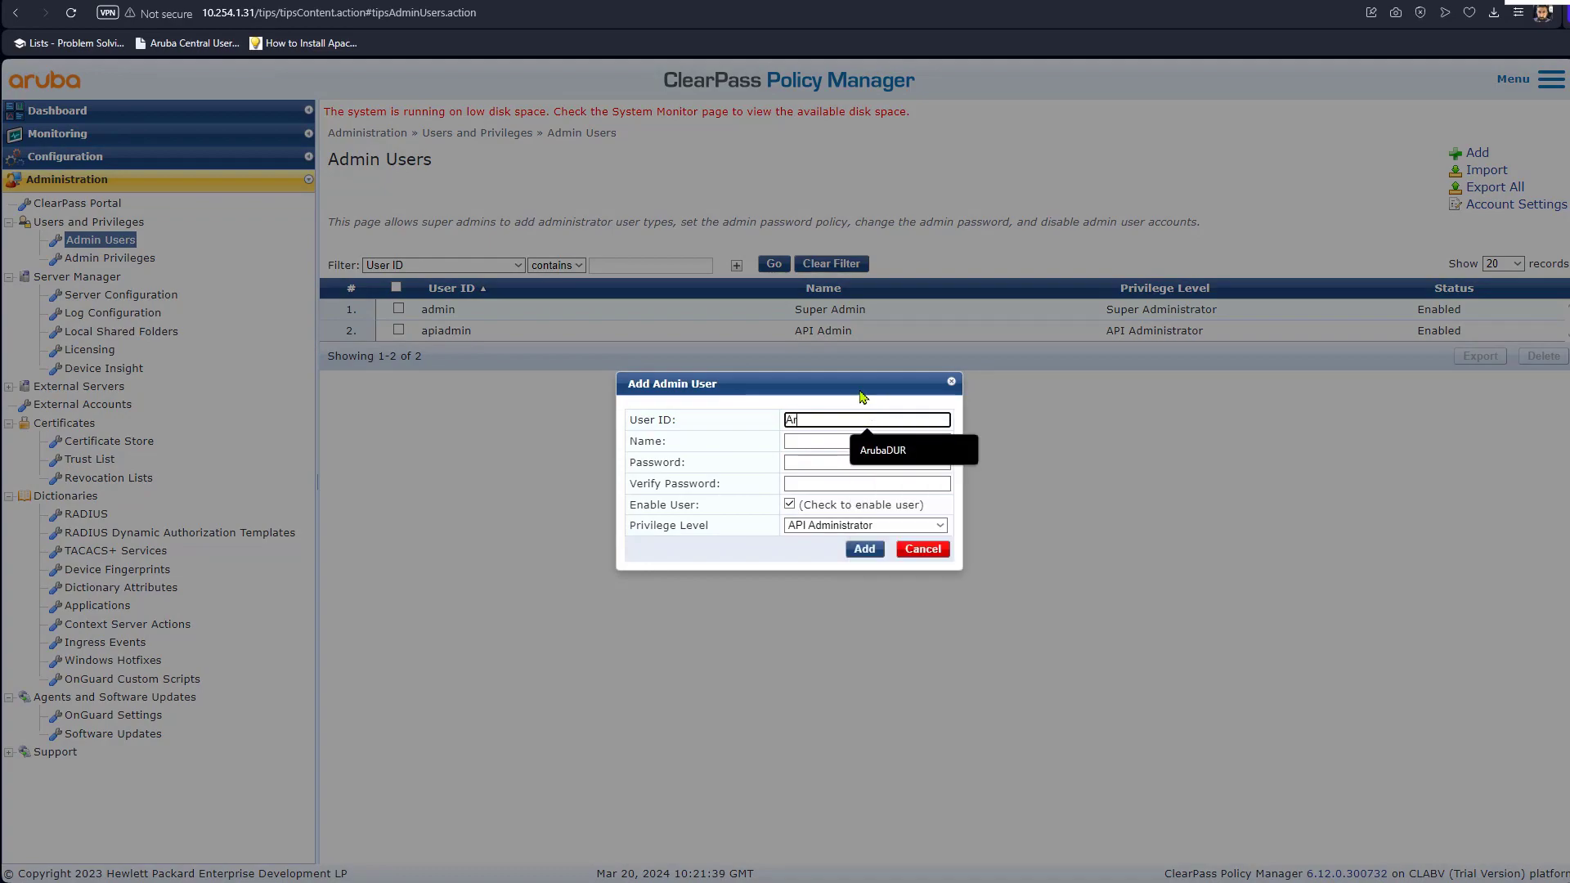
type("ubaDUR")
left_click(933, 448)
left_click(858, 441)
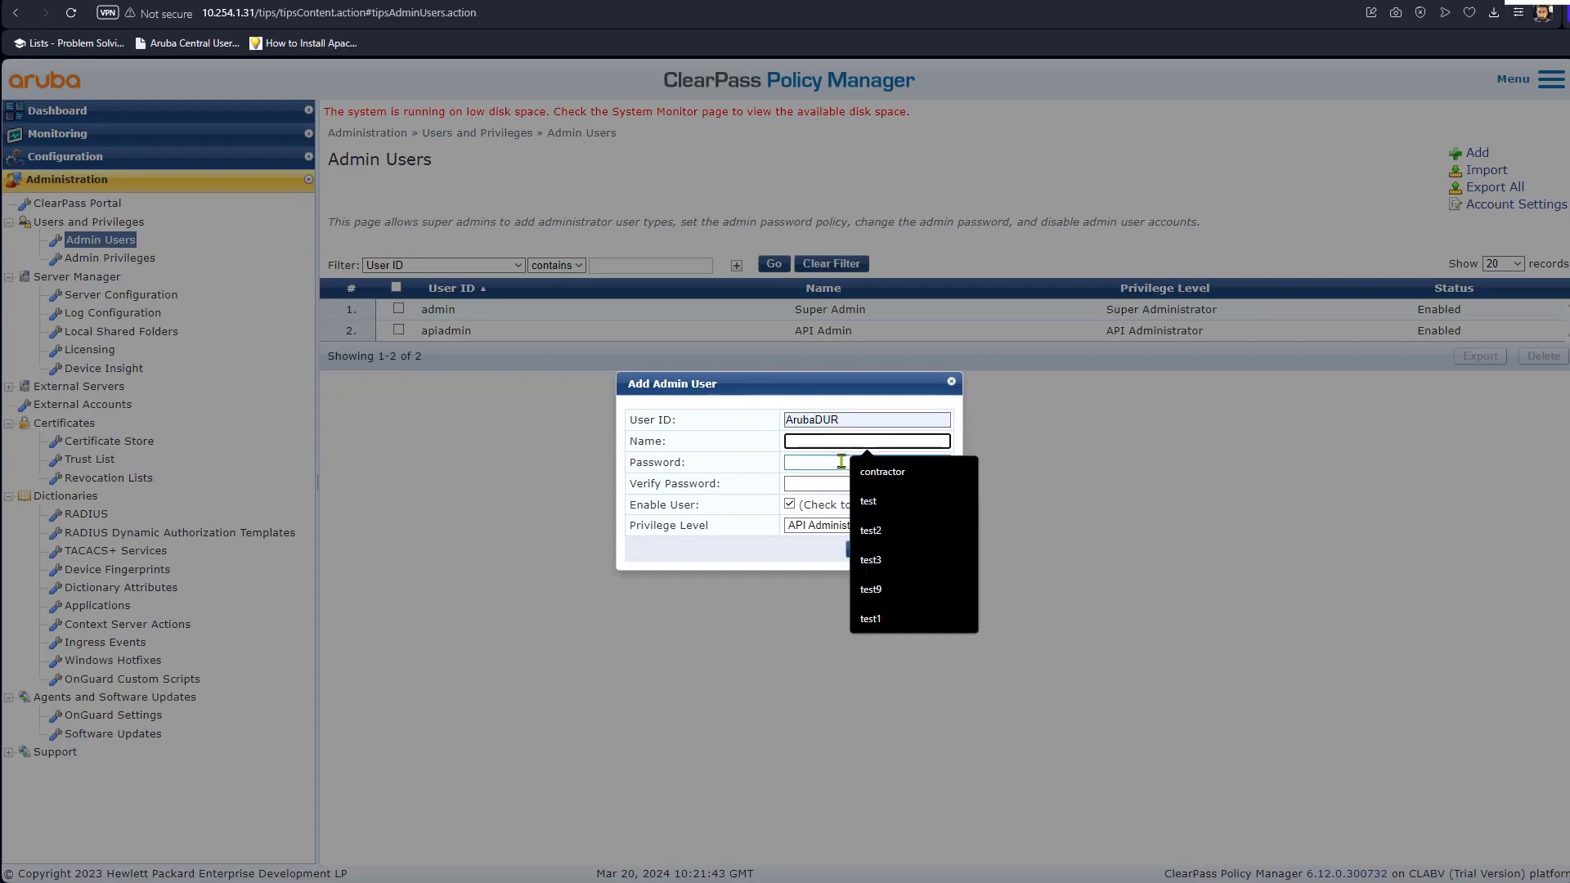
type("ArubaDUR")
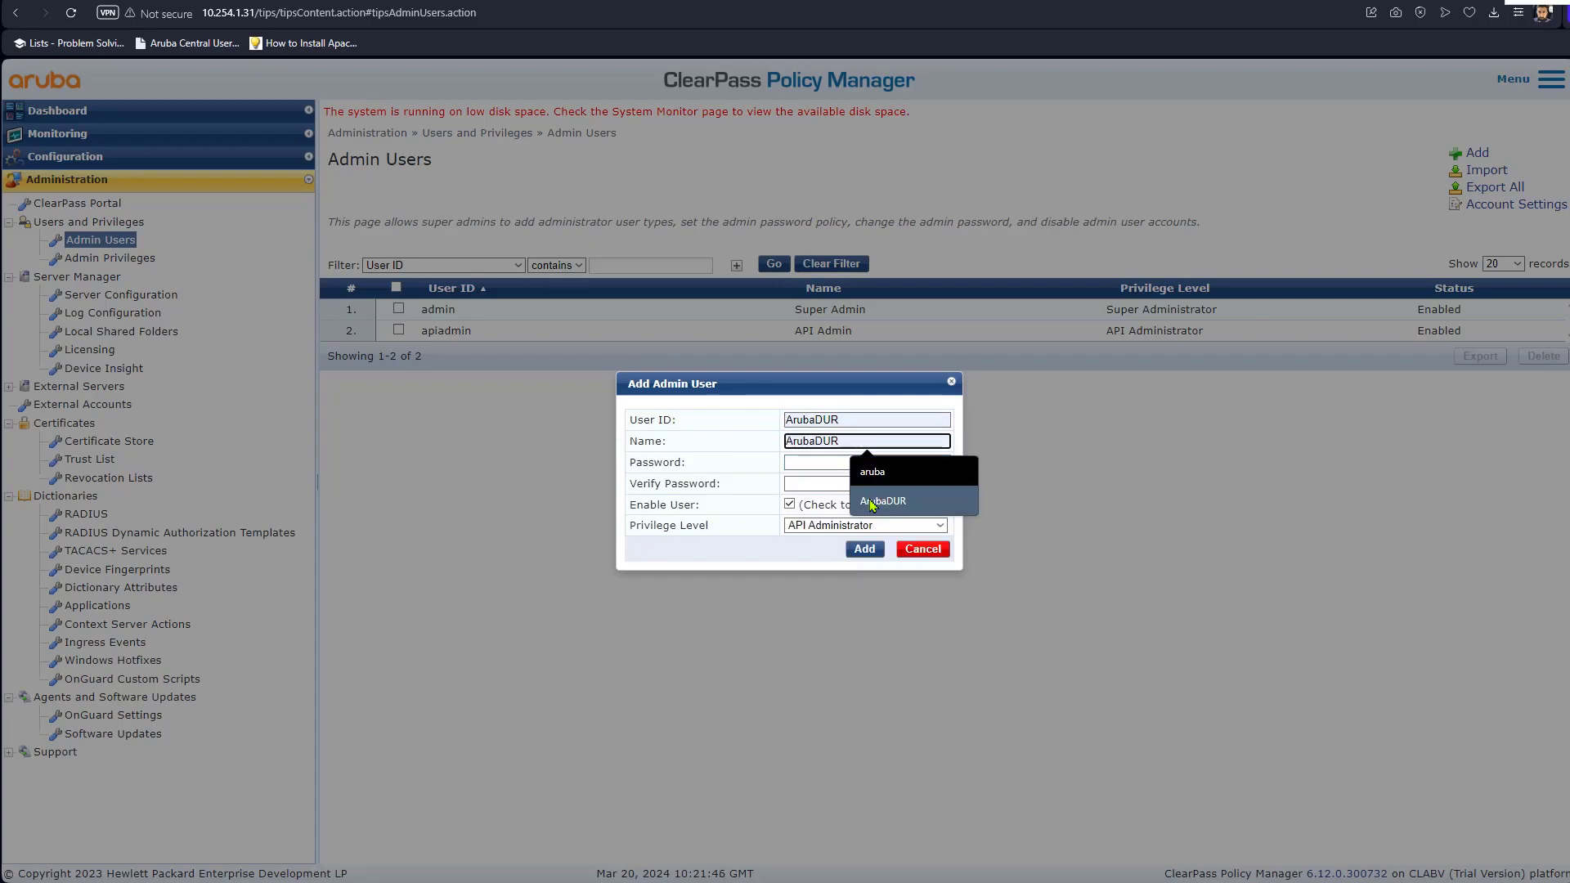
left_click(884, 501)
left_click(839, 462)
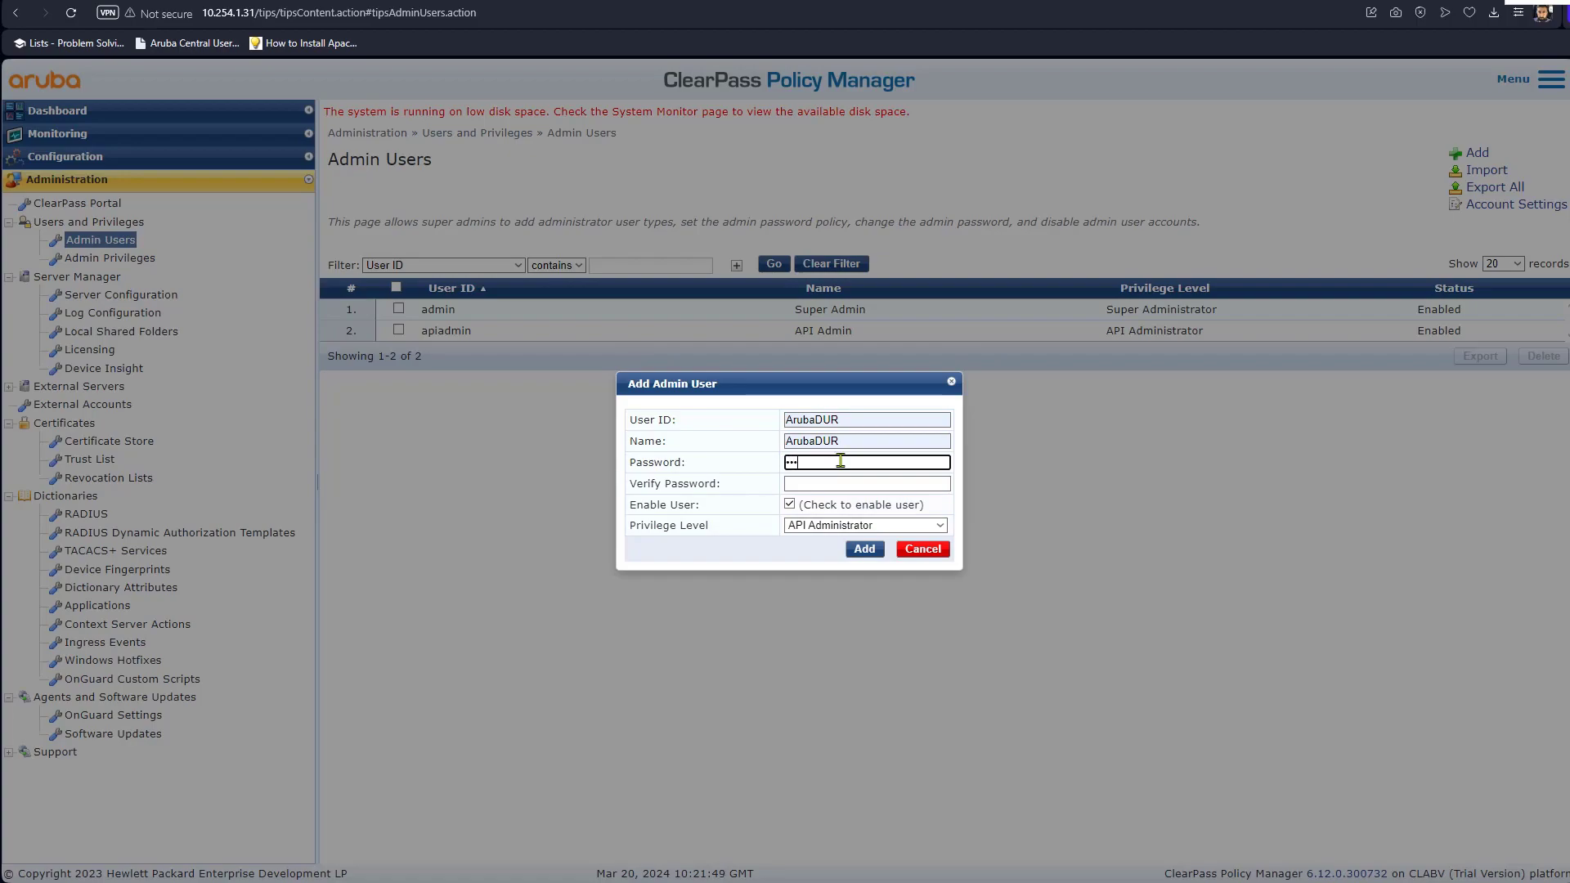
type("••••••")
key("Tab")
type("••••••••")
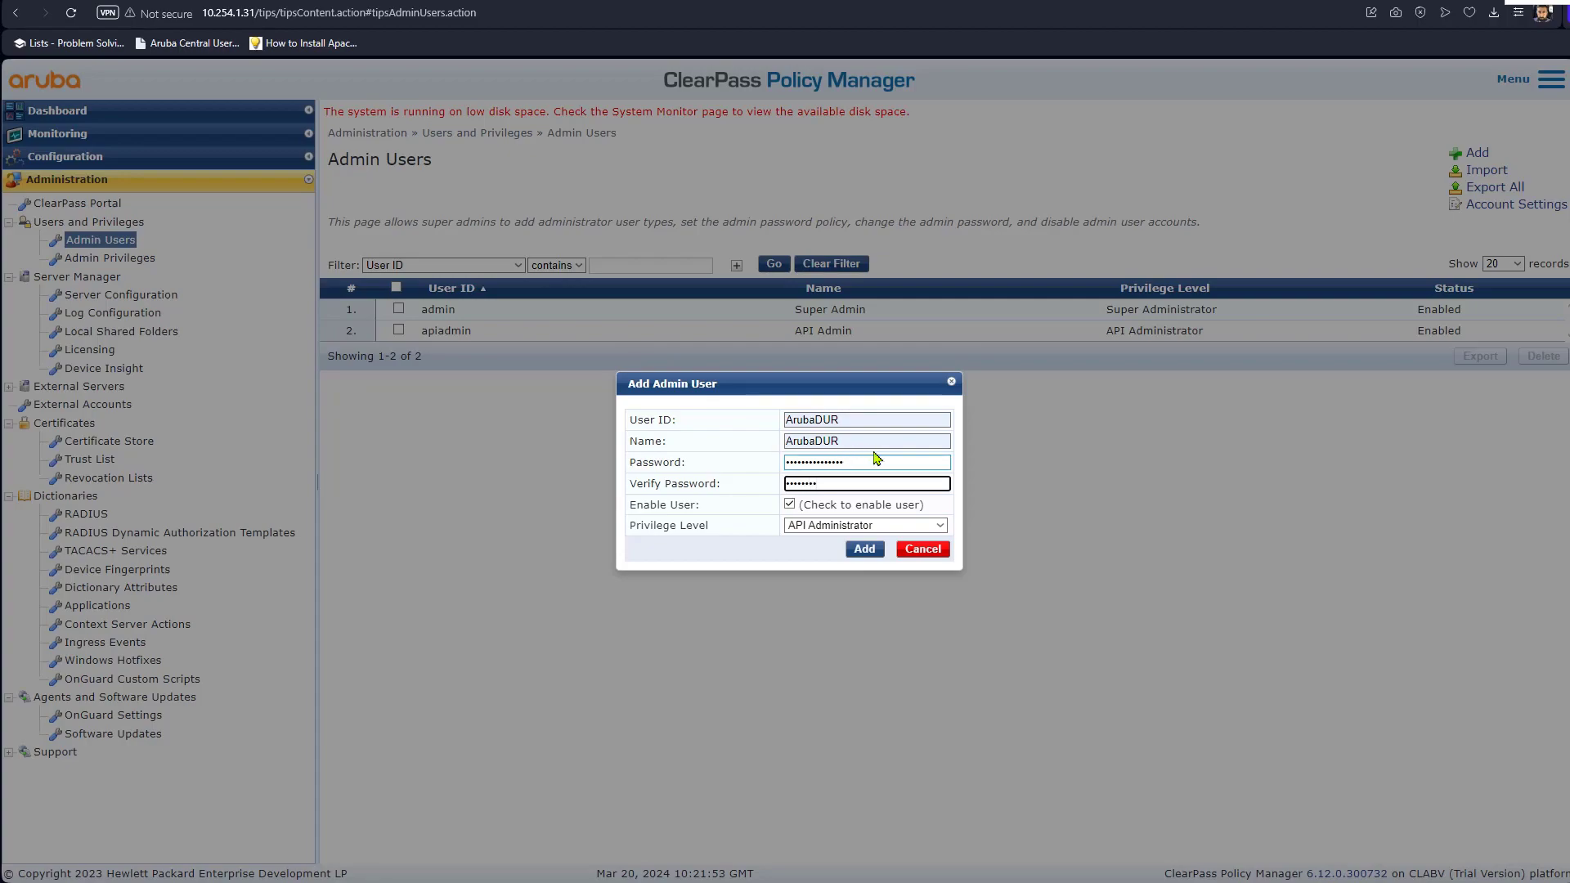
Give ArubaDUR the Aruba User Role Download privilege level, add the user, and bring up the switch console.
left_click(801, 528)
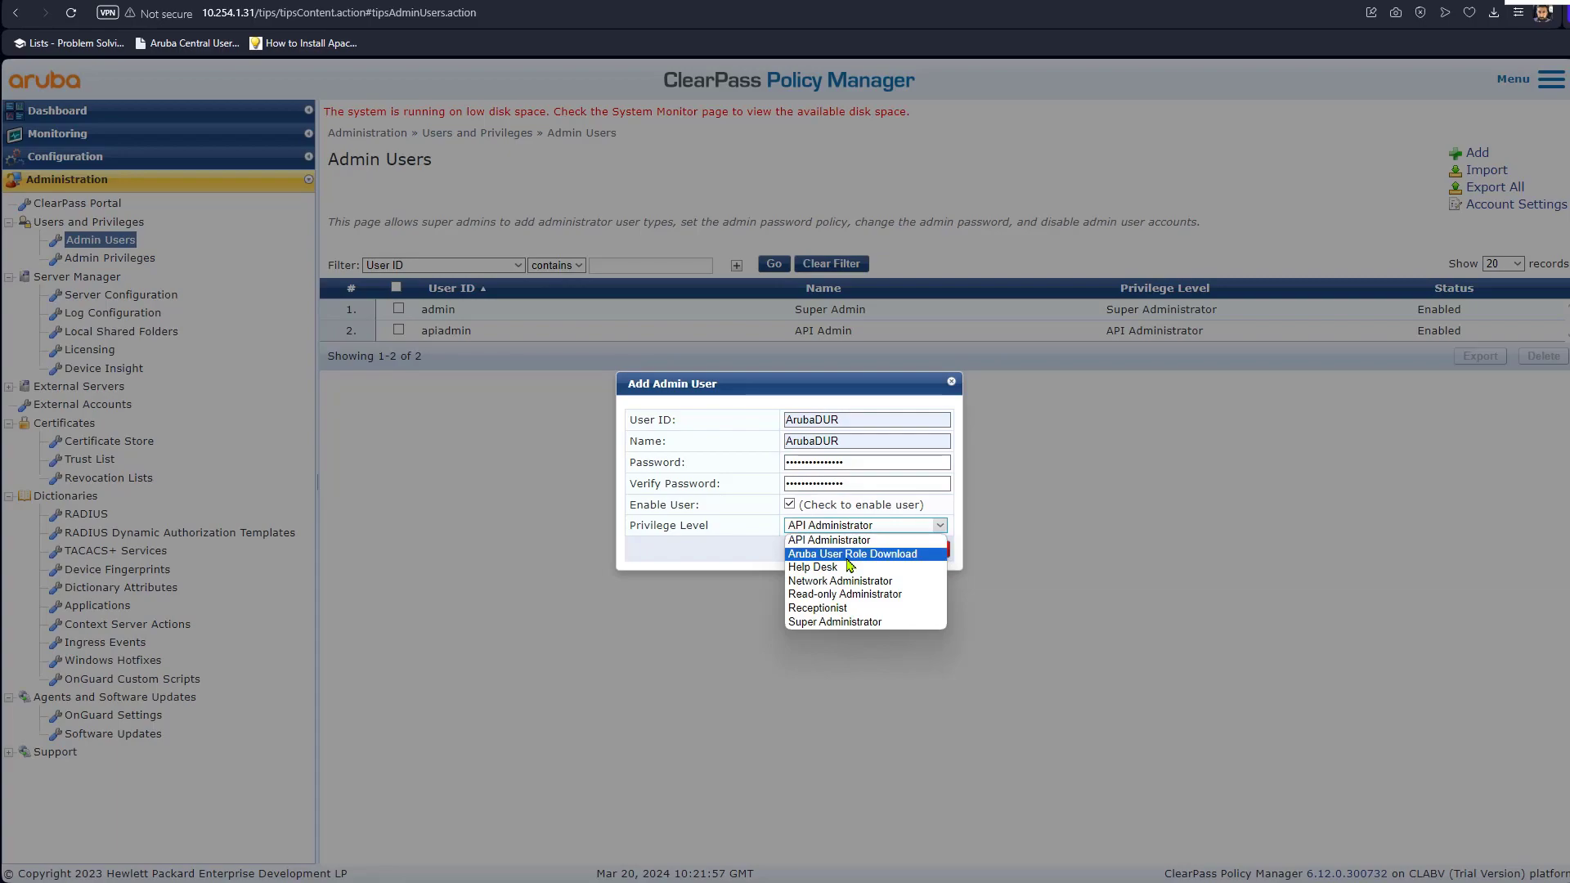
left_click(849, 557)
left_click(869, 550)
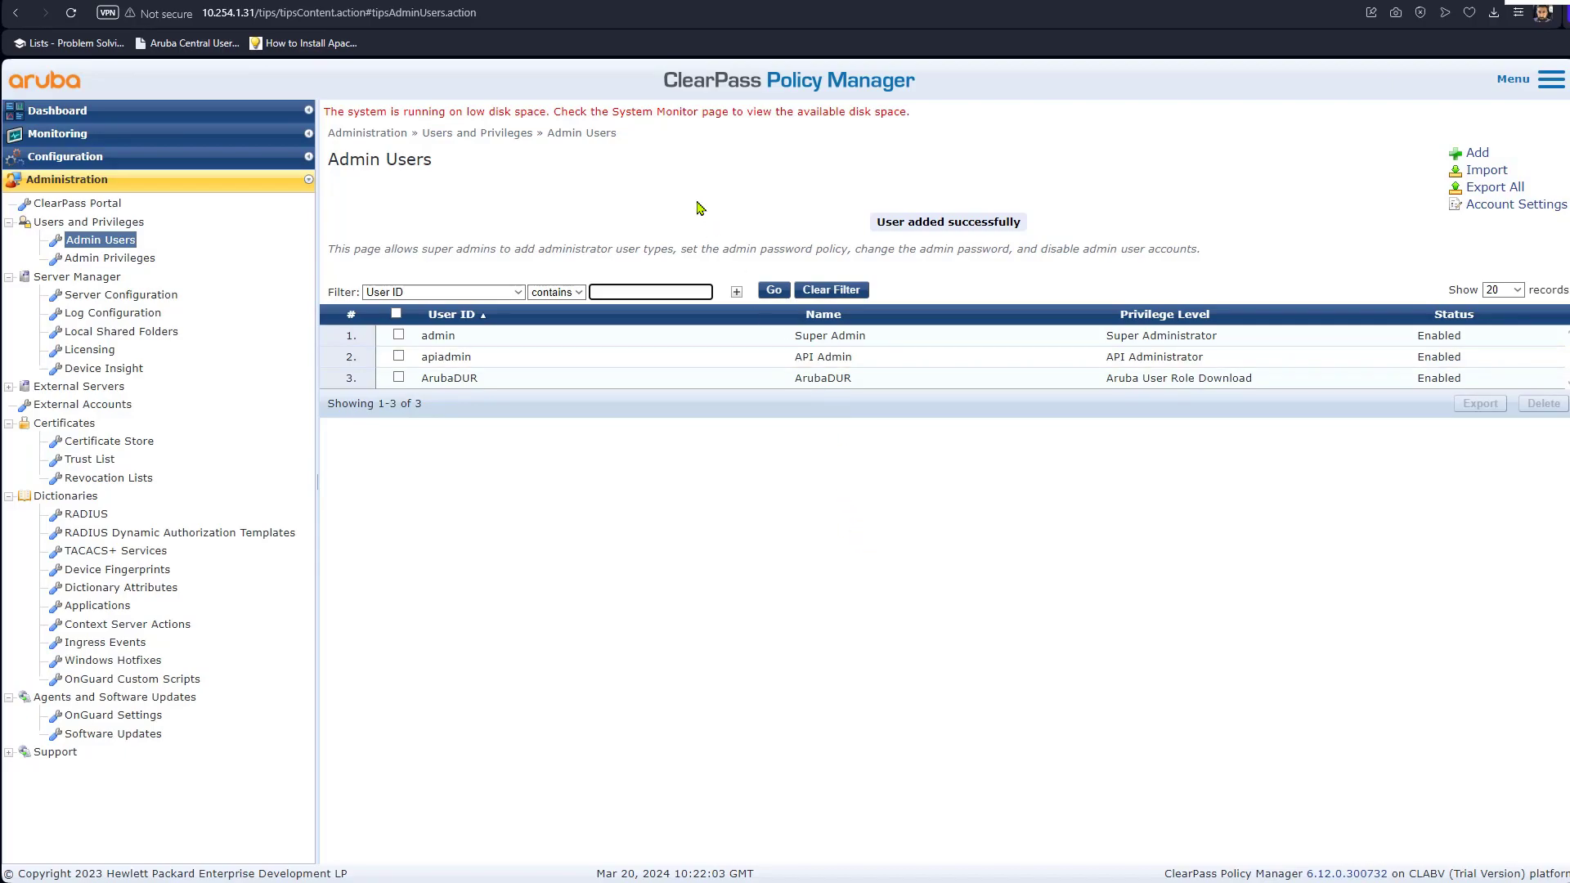
key("ctrl+Tab")
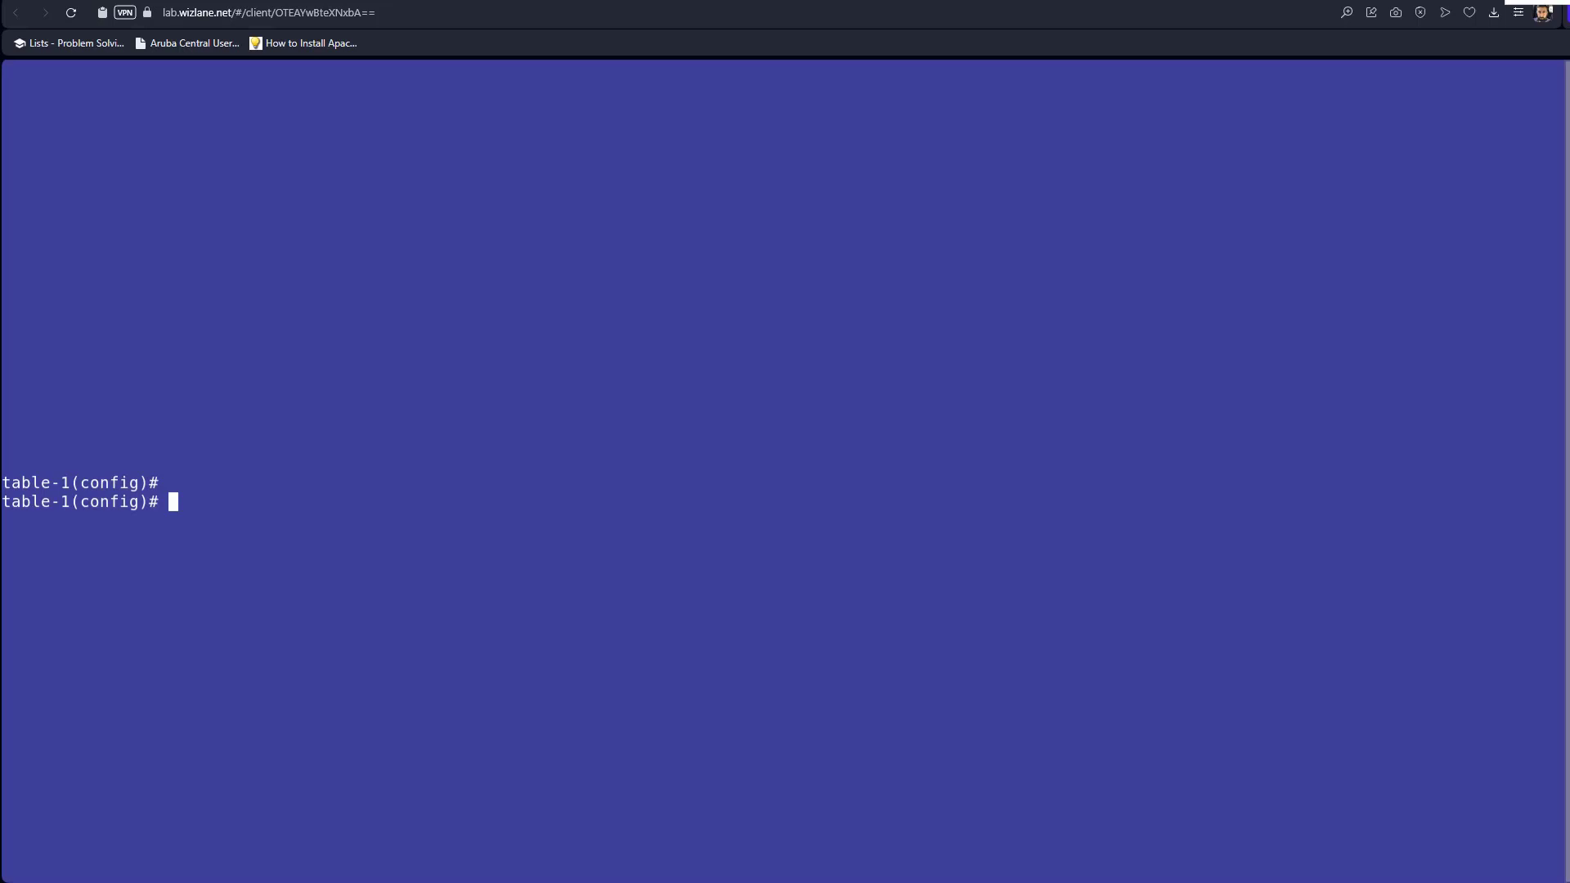
mouse_move(336, 882)
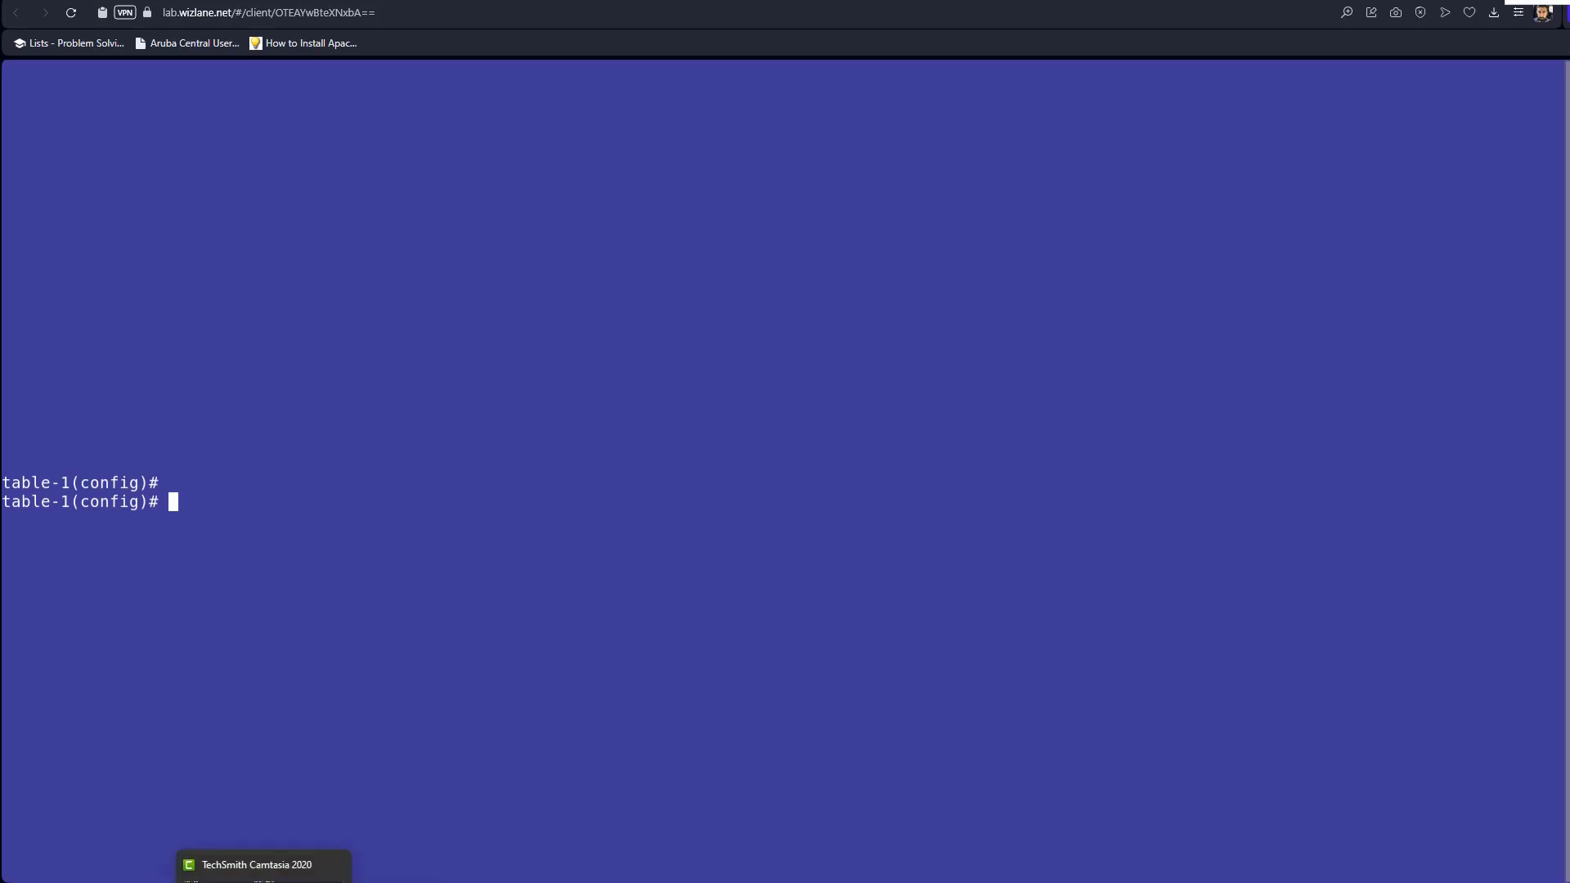
left_click(264, 867)
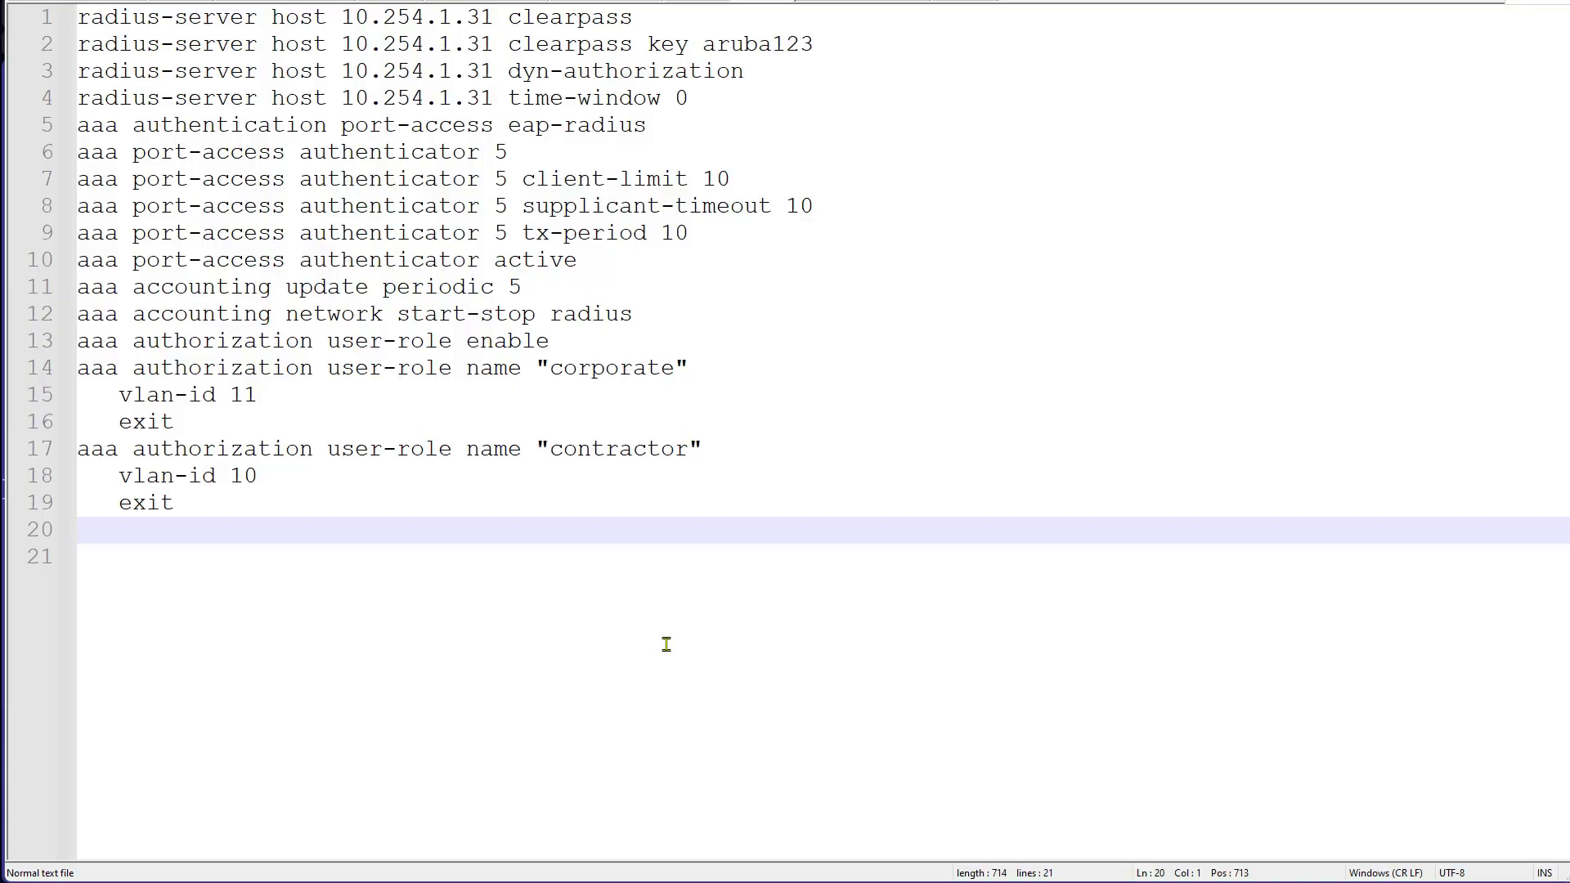
left_click_drag(105, 16, 678, 502)
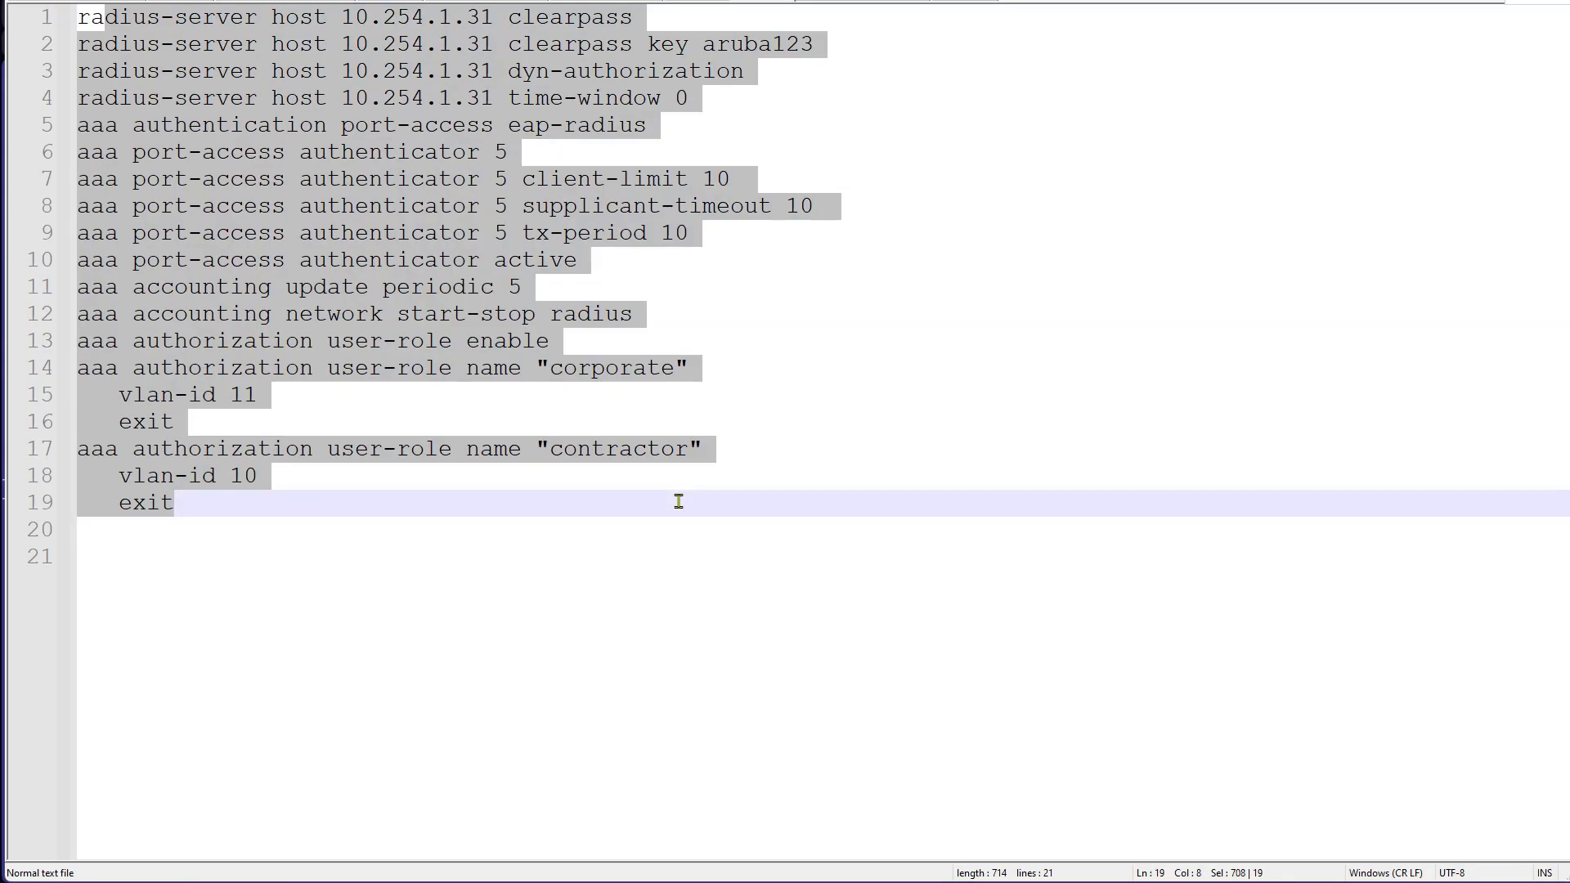
left_click(548, 531)
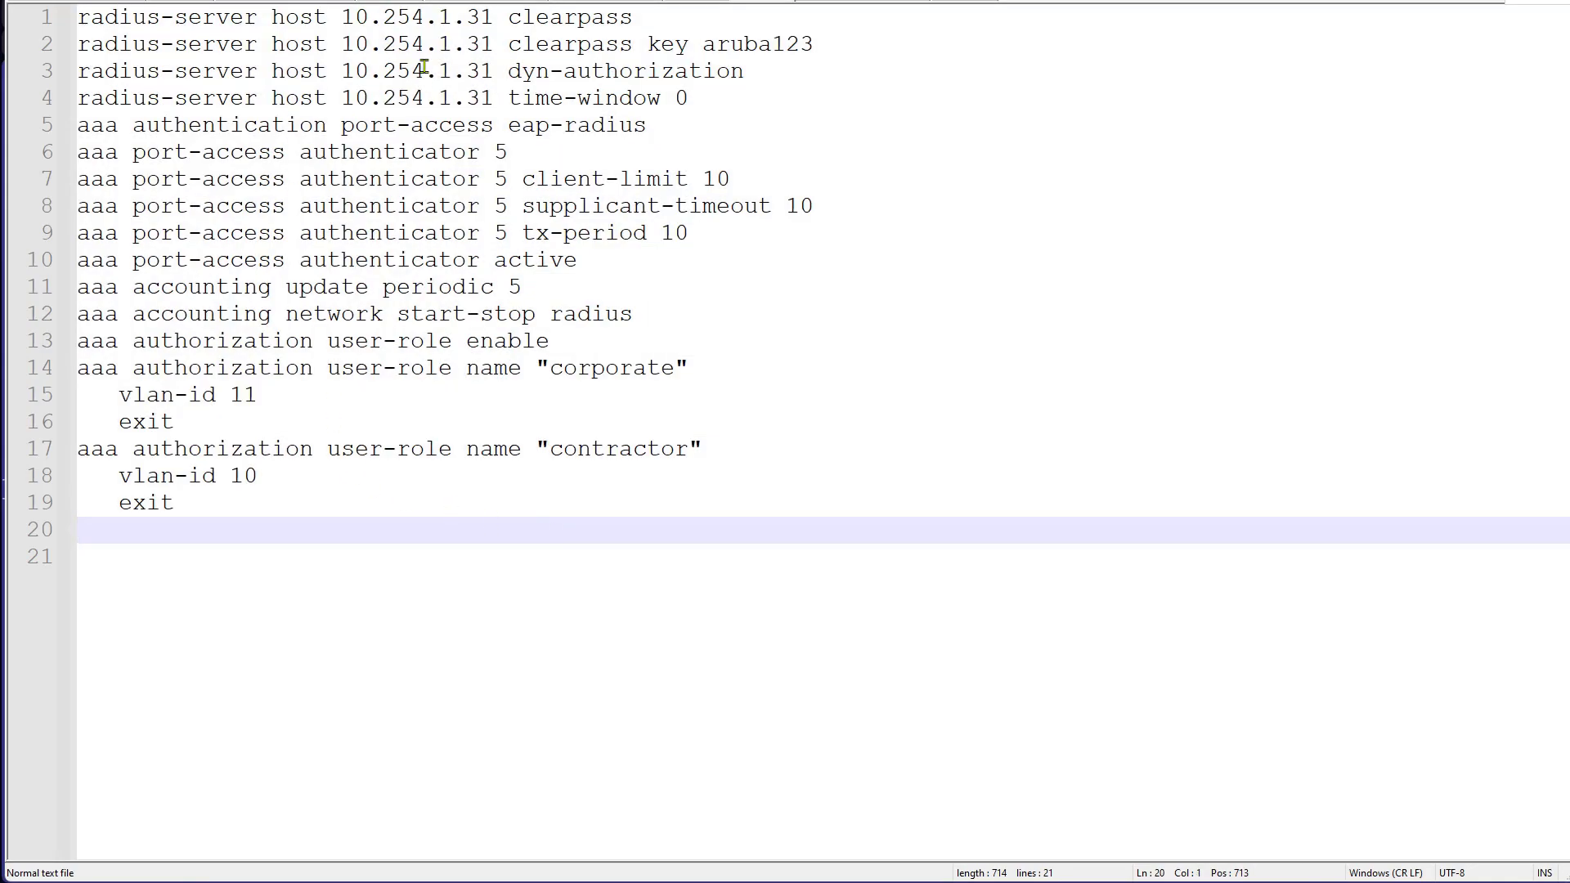
left_click_drag(423, 16, 599, 98)
left_click(606, 18)
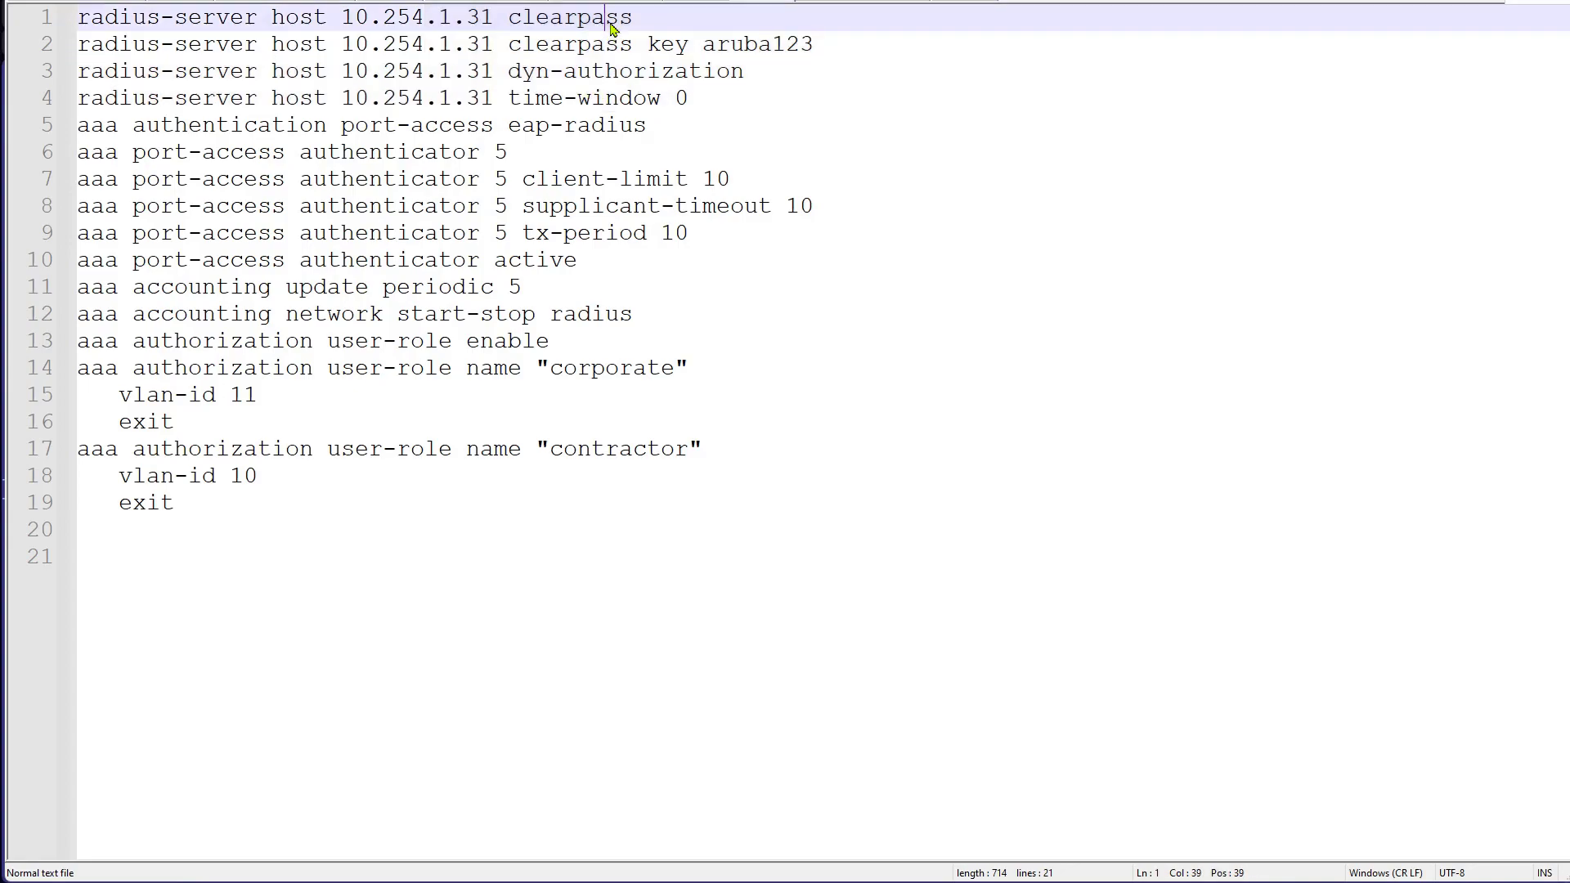
left_click_drag(638, 18, 514, 18)
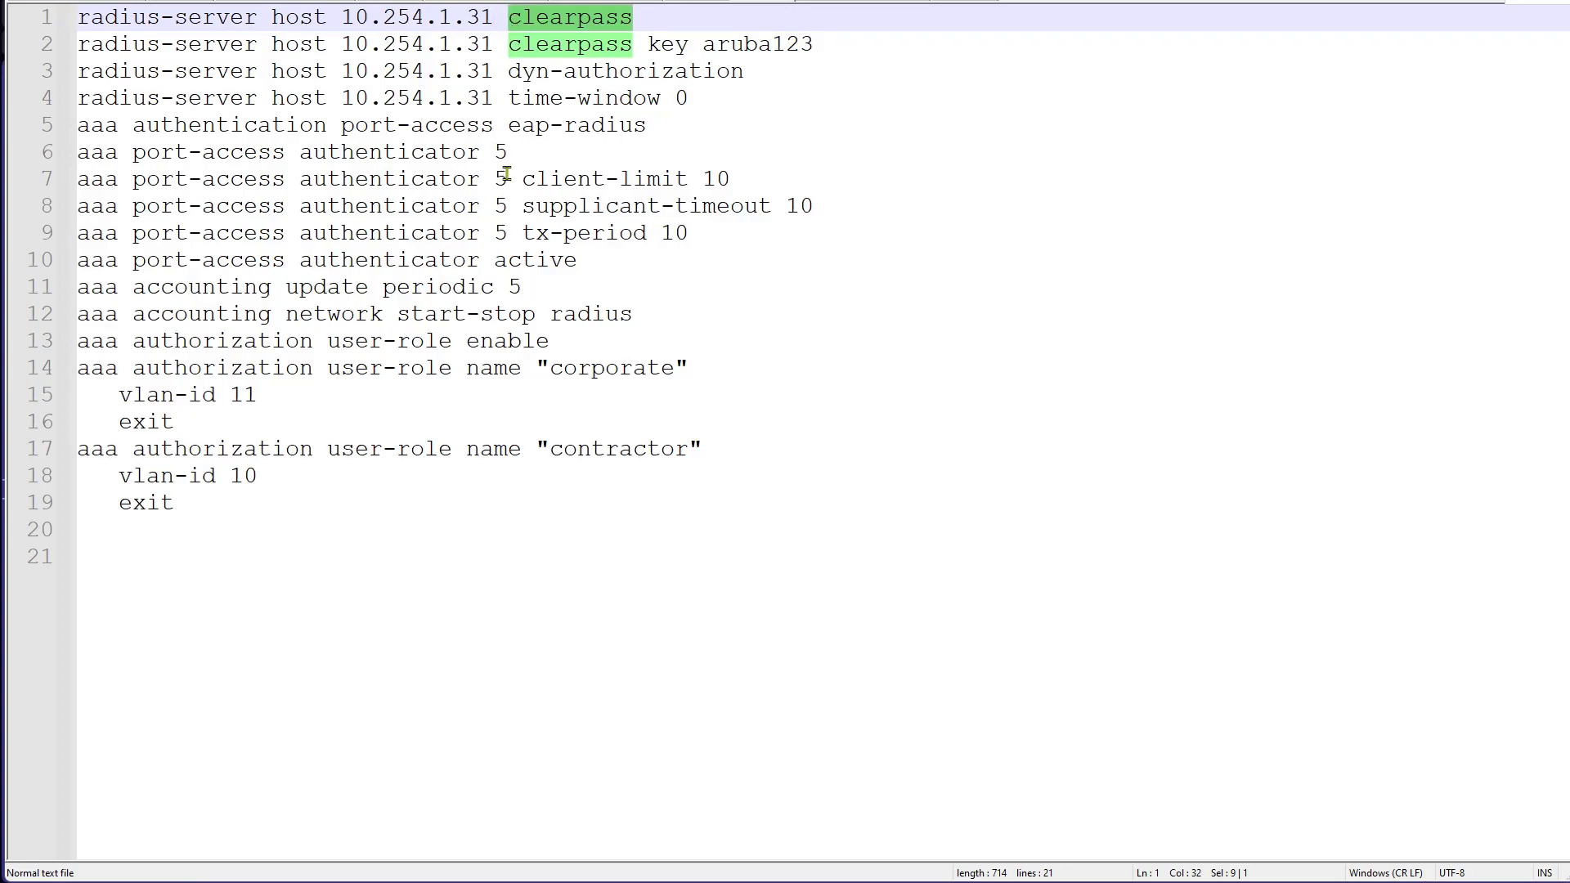
left_click_drag(523, 72, 647, 463)
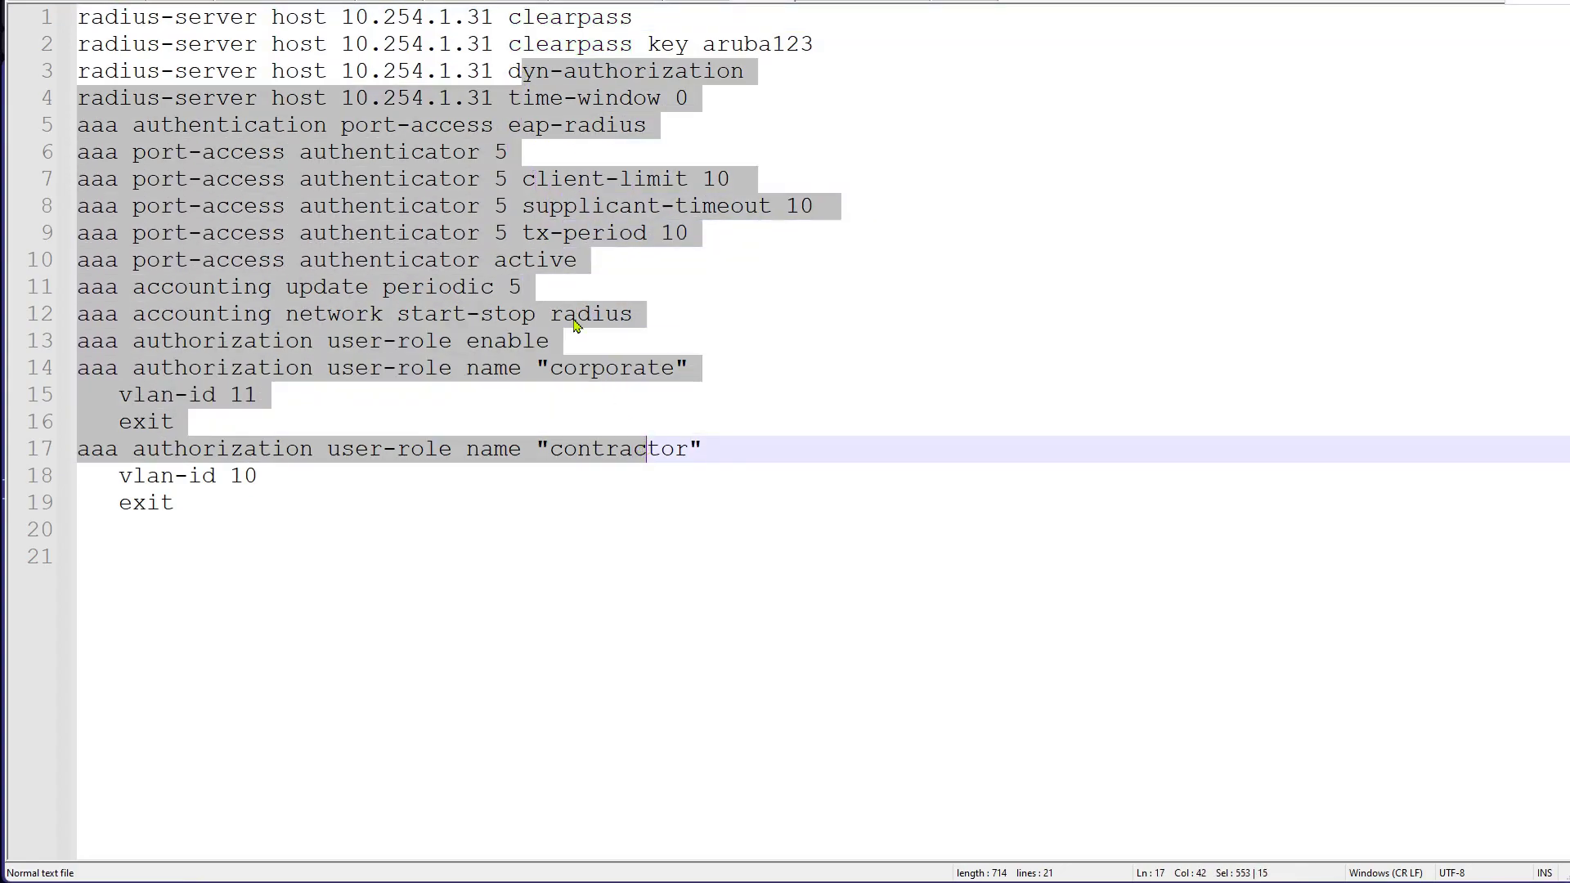
left_click(576, 324)
left_click_drag(550, 349, 427, 489)
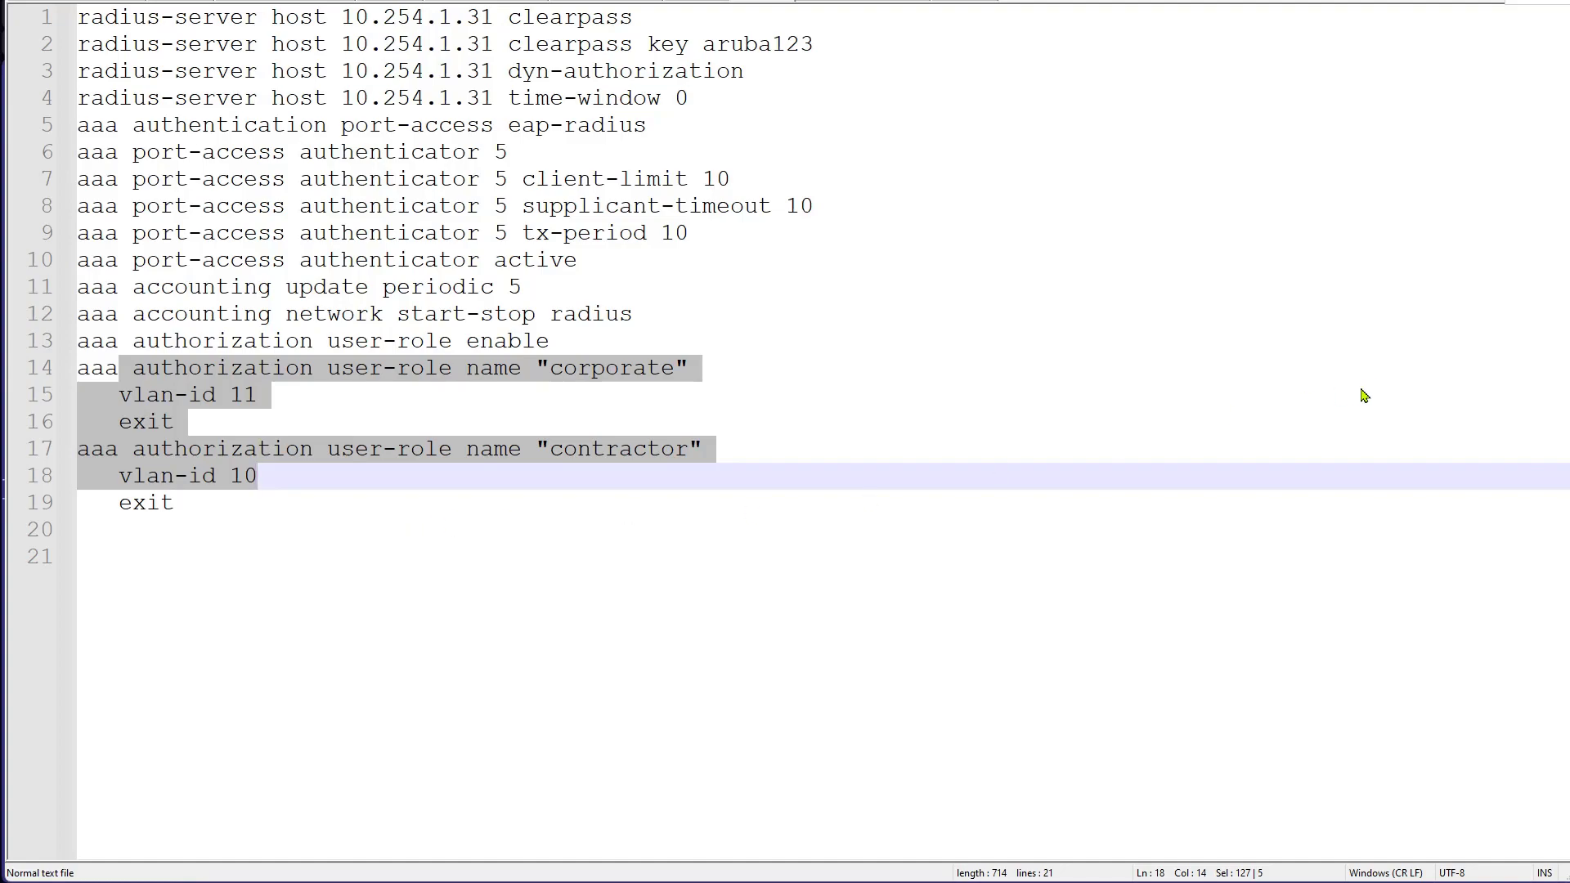
key("alt+Tab")
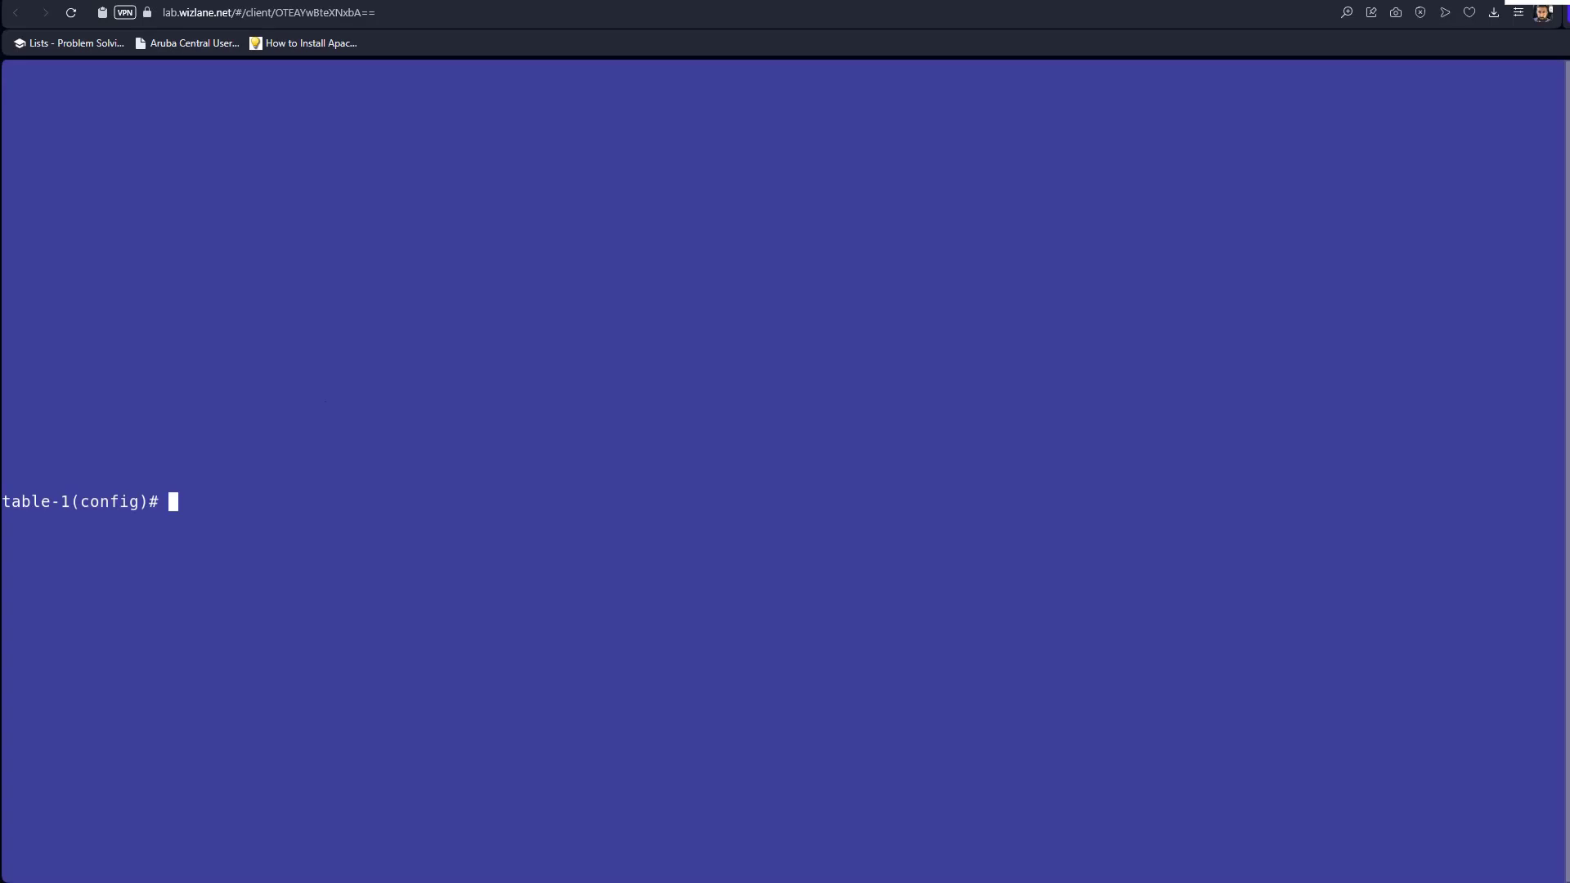
Enter tunneled-node-server configuration and set the controller IP to 10.1.10.100.
type("tunn")
key("Tab")
key("Return")
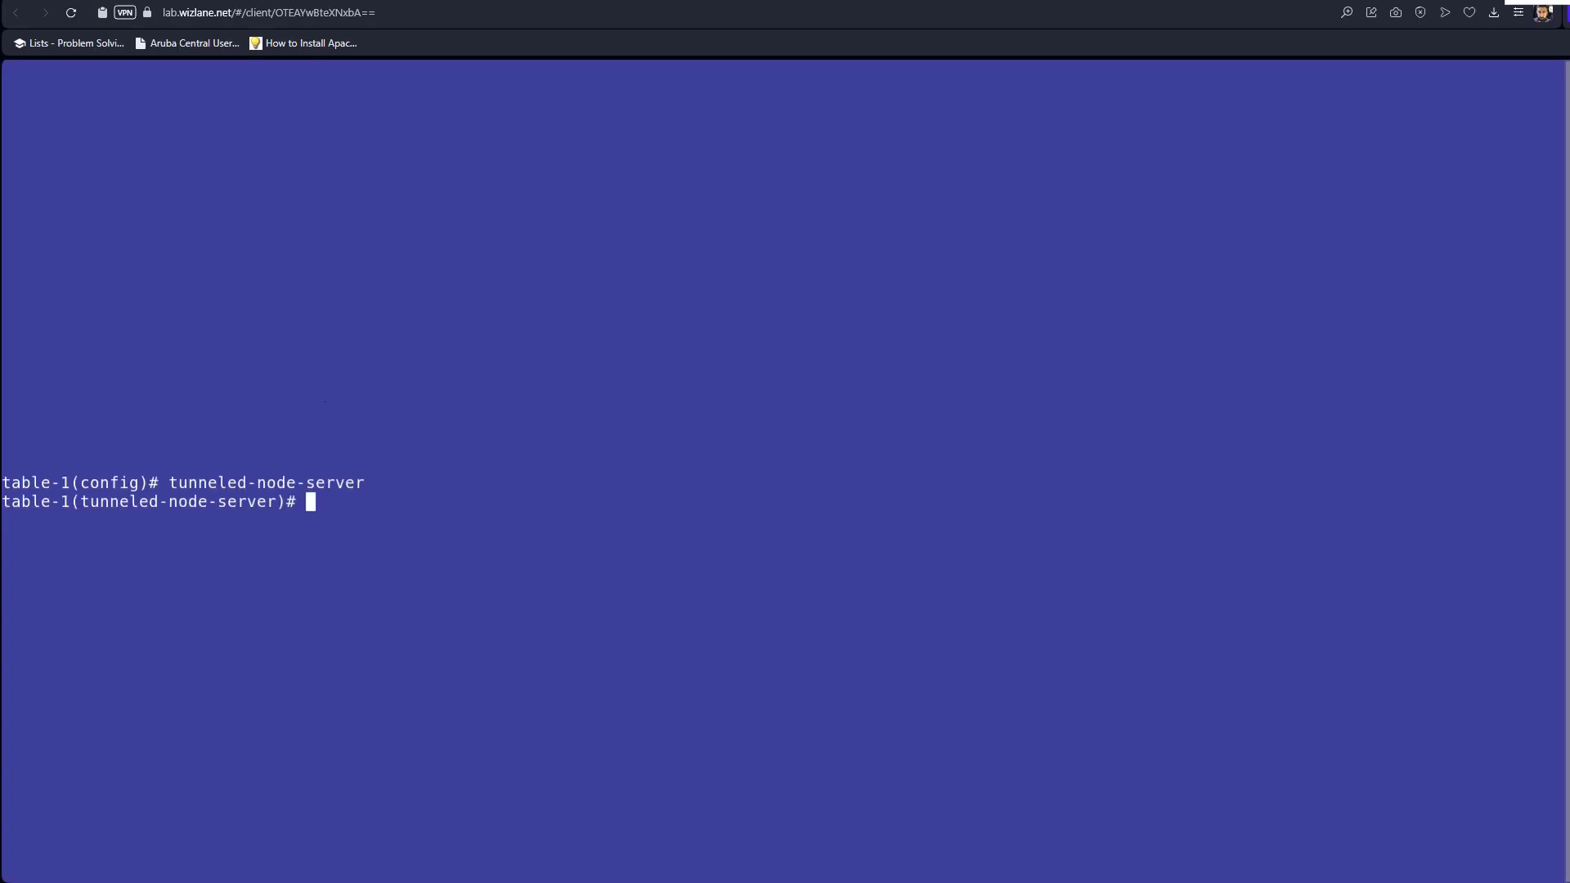
type("confi")
key("BackSpace")
key("BackSpace")
type("t")
key("Tab")
type("10.1.10.100")
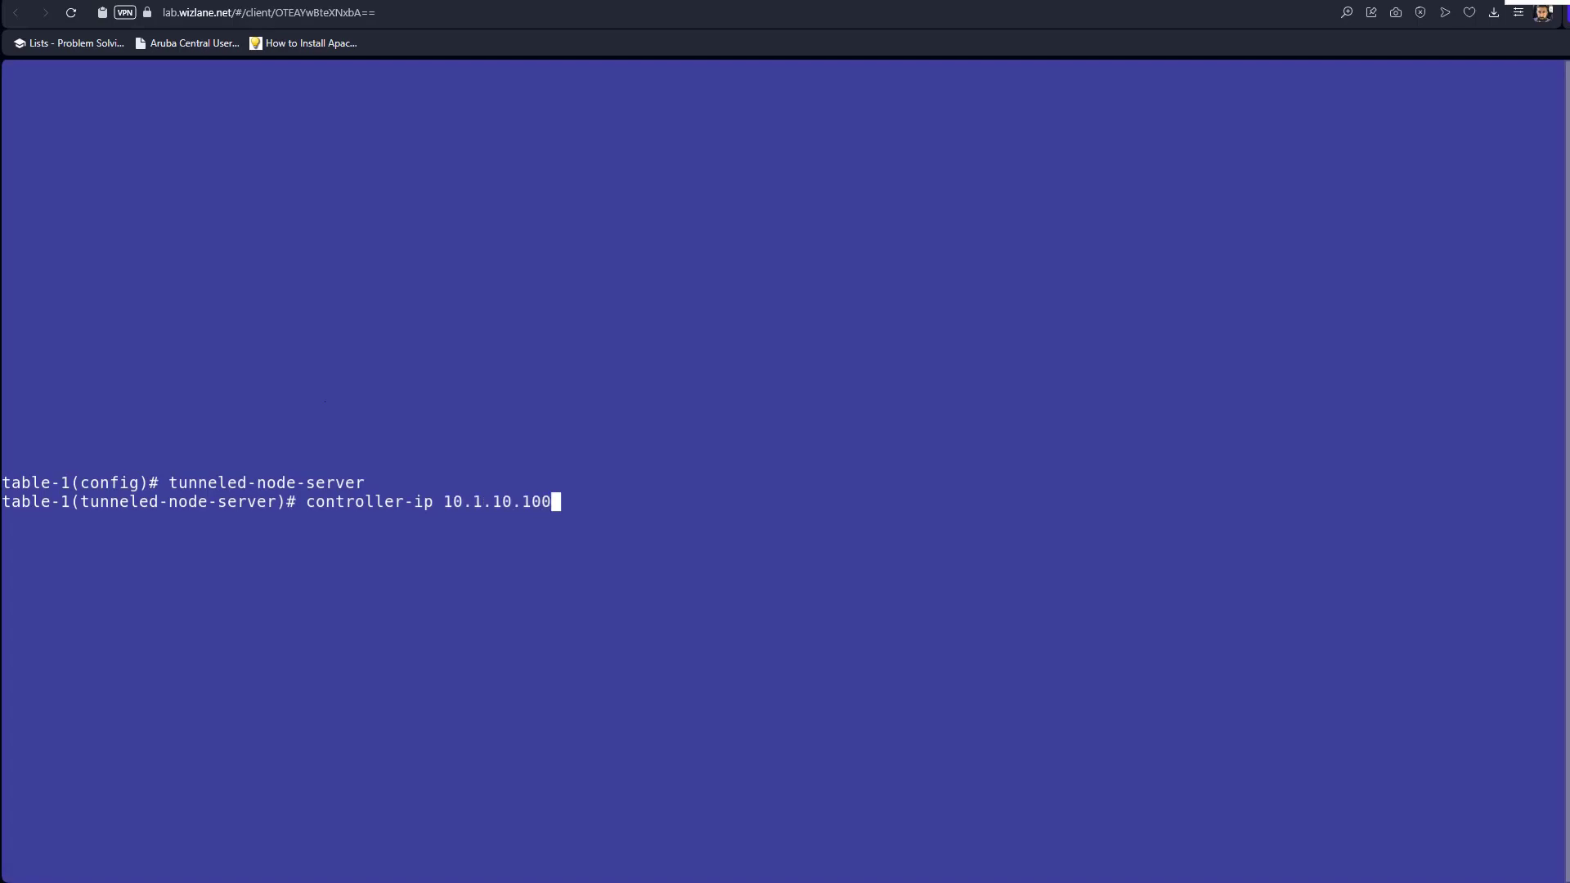
key("Return")
Set mode role-based, enable the tunneled-node server, exit, and create VLAN 1011.
type("mode ")
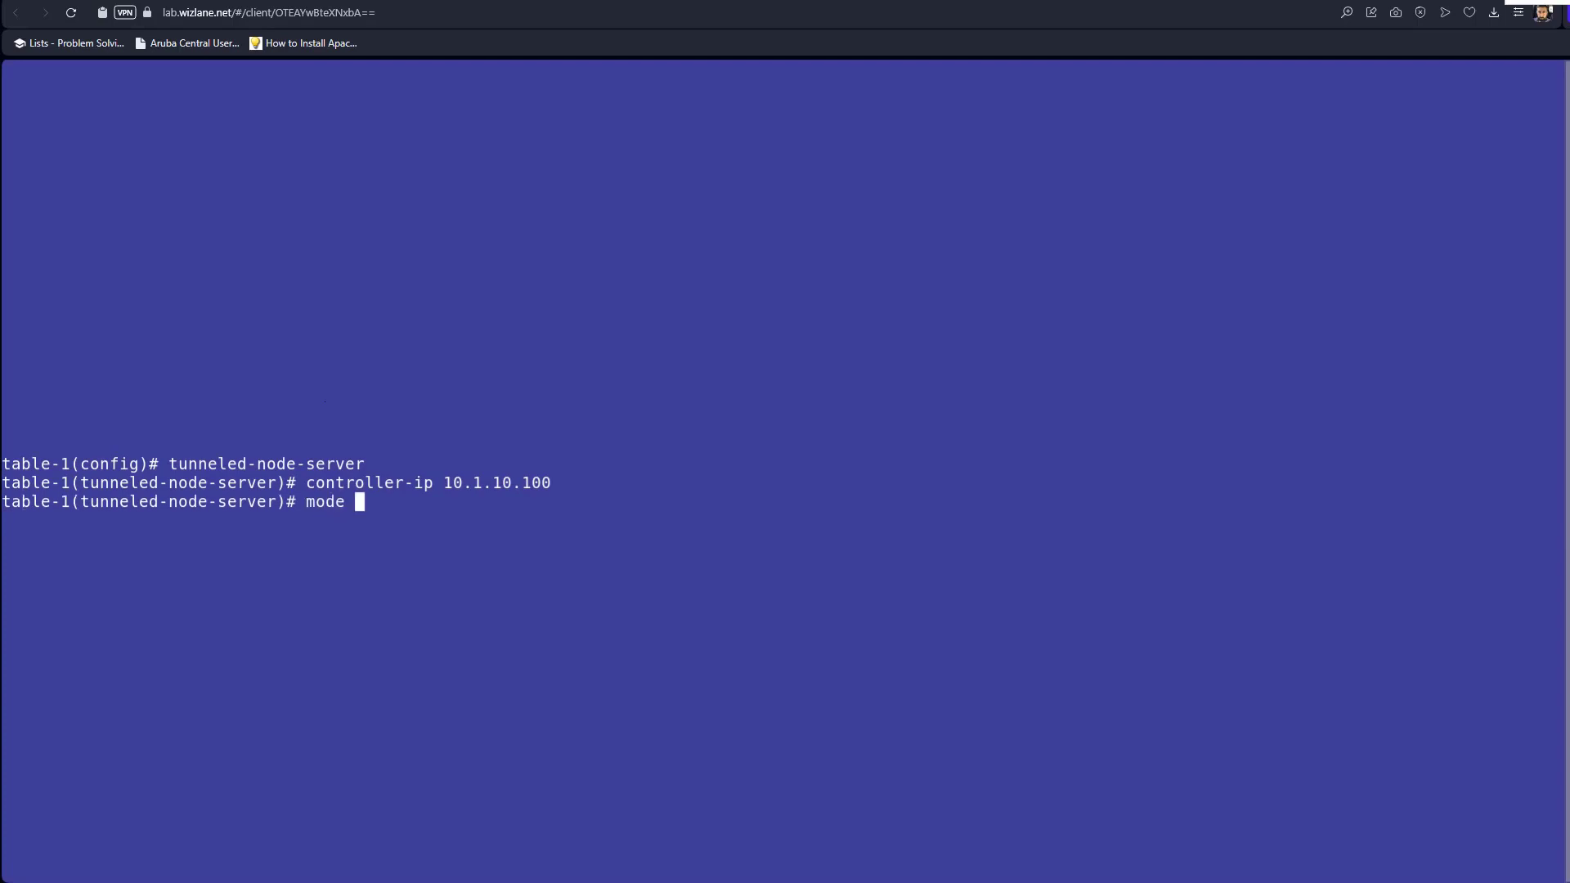
type("role-based")
key("Return")
type("enable")
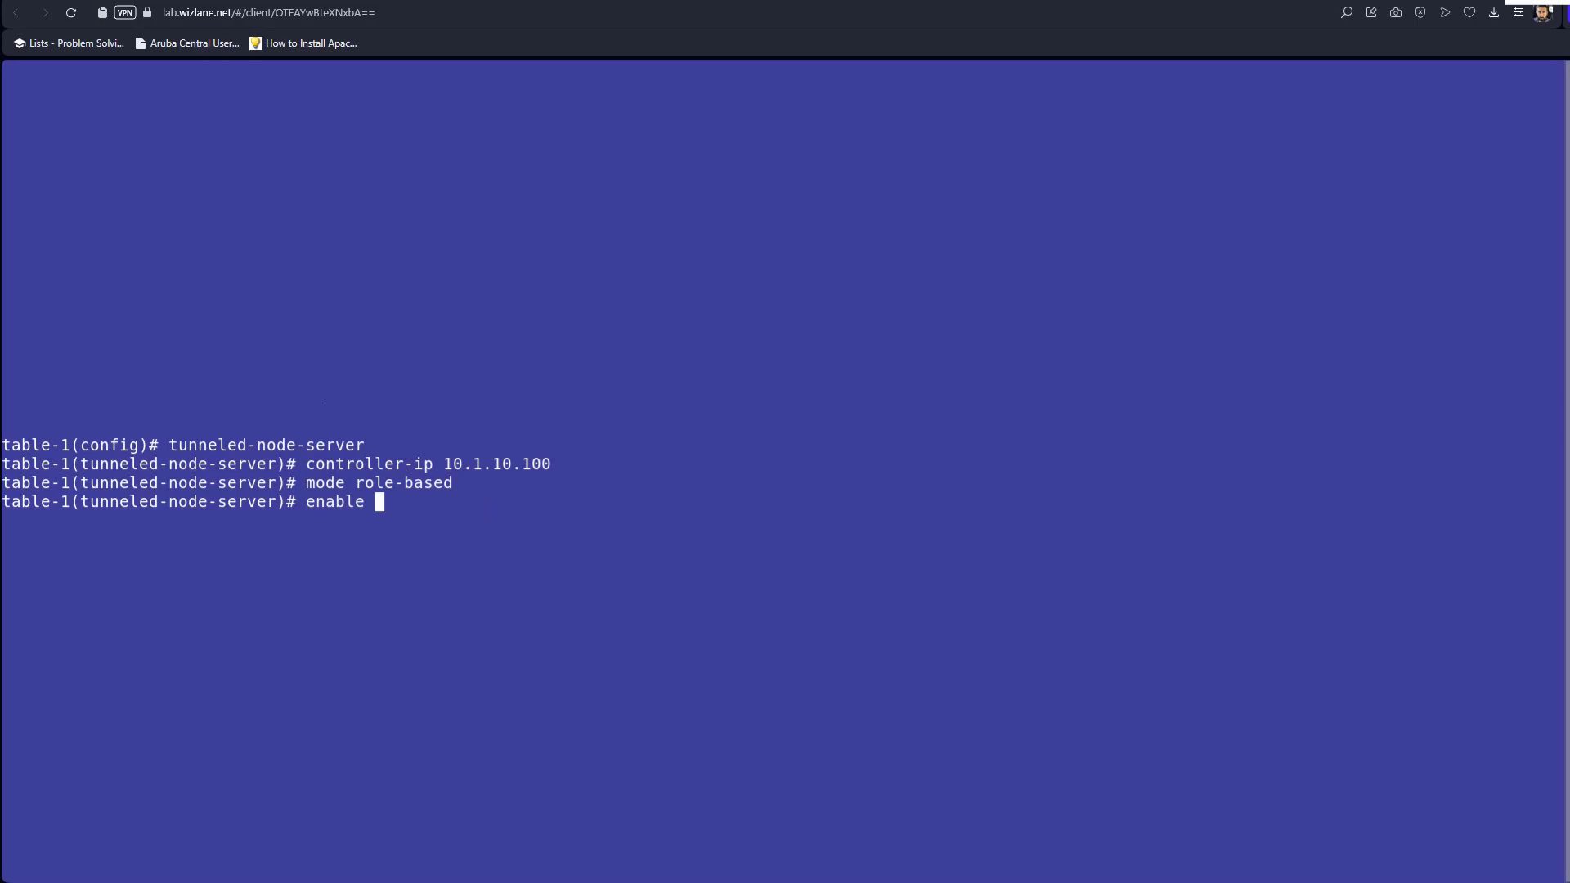
key("Return")
type("exit")
key("Return")
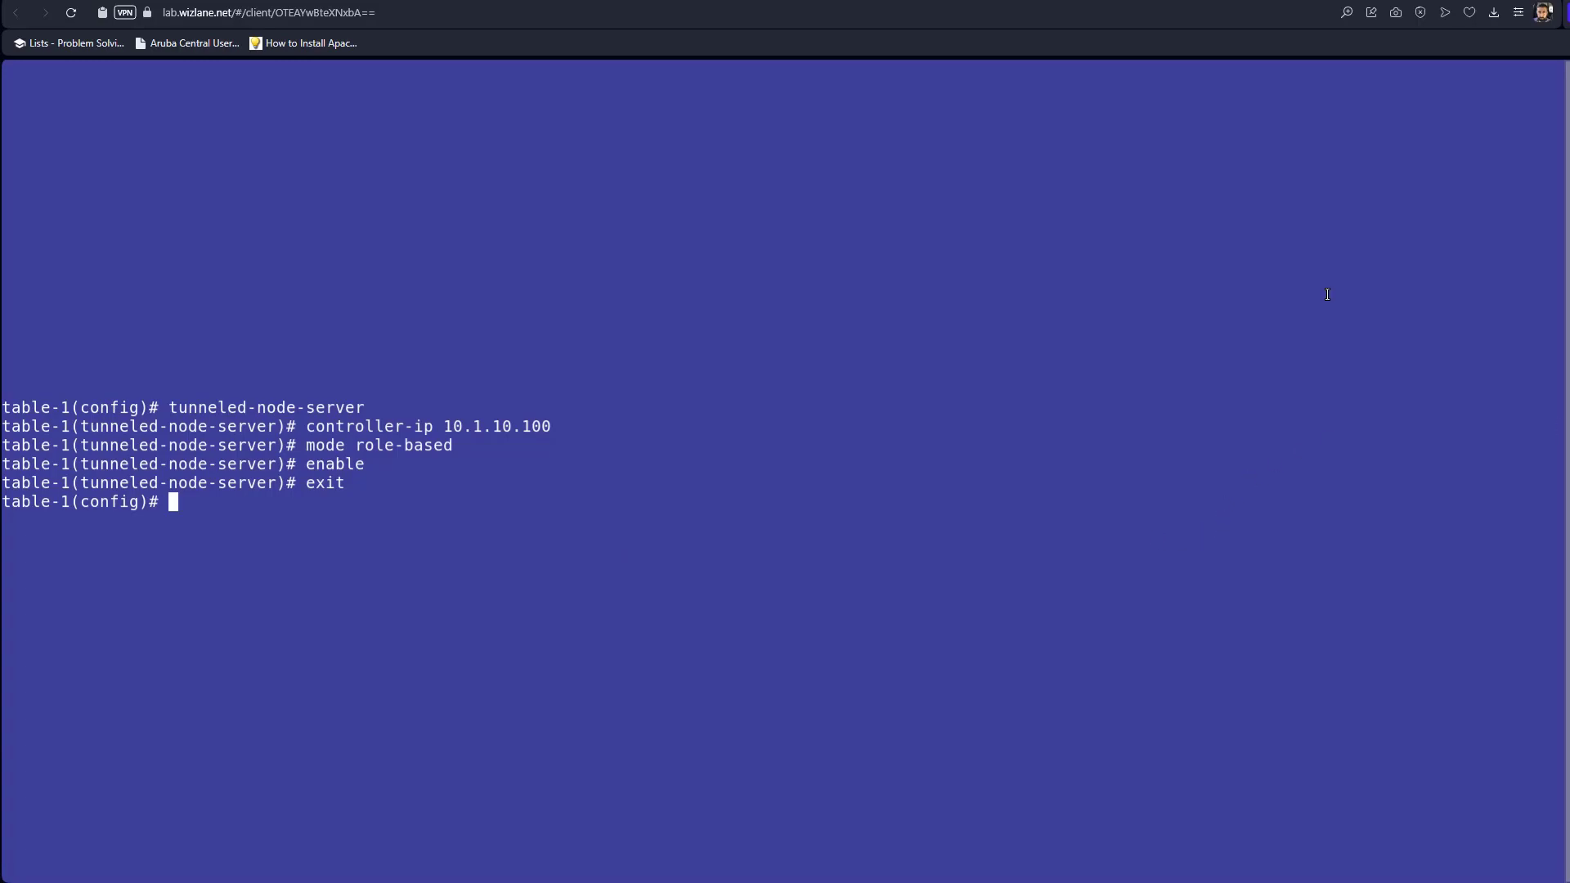
type("vlan 1011")
key("Return")
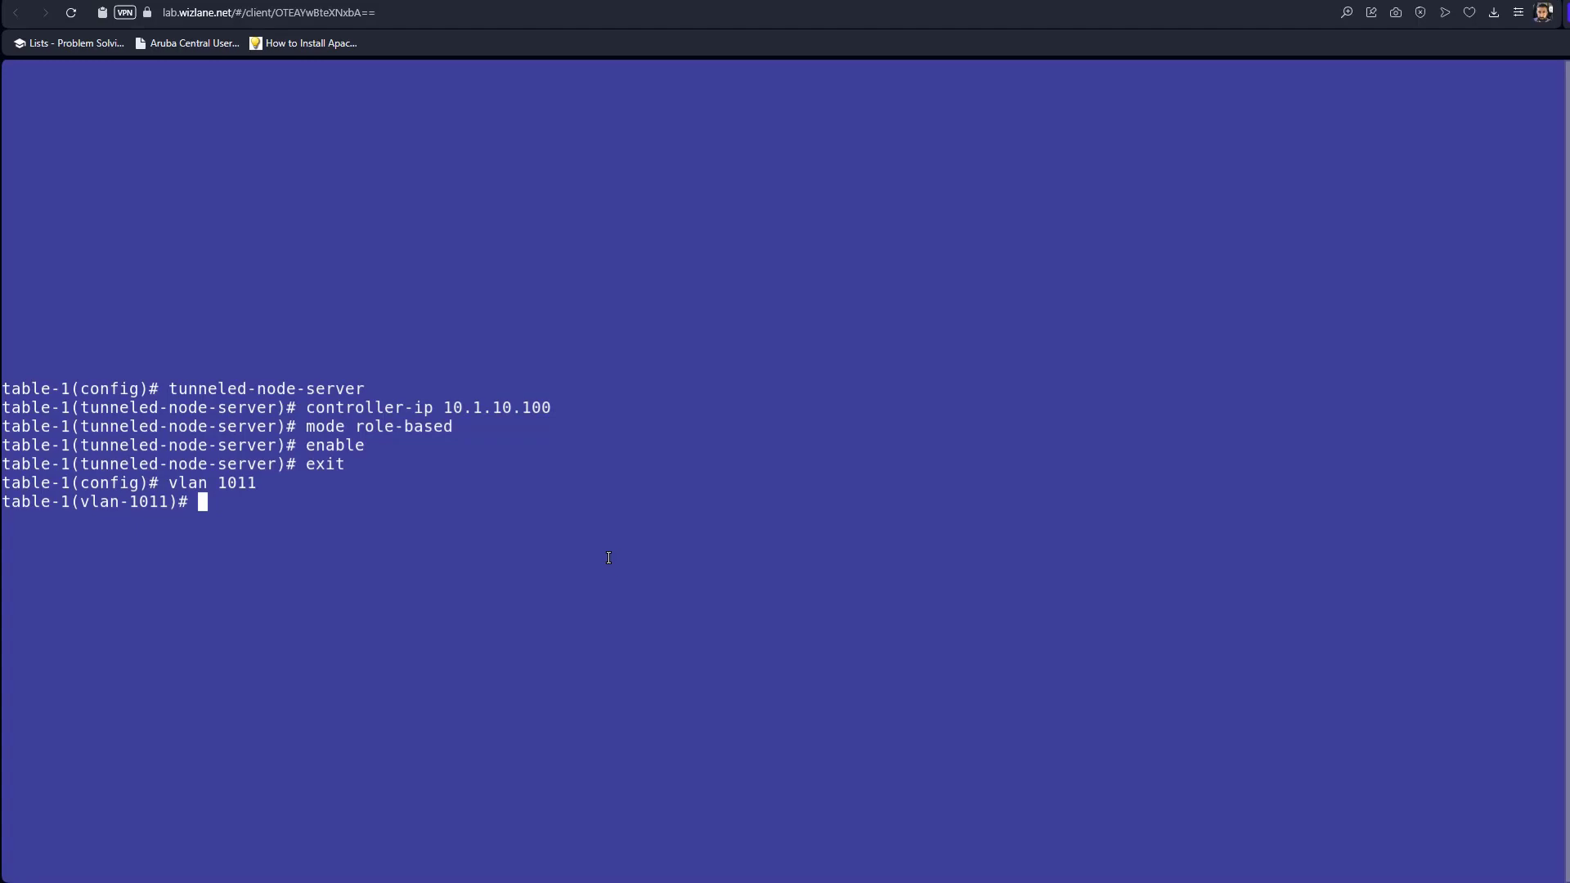
Leave VLAN 1011 and create the user role tunneled-user with 'aaa authorization user-role name'.
type("exit")
key("Return")
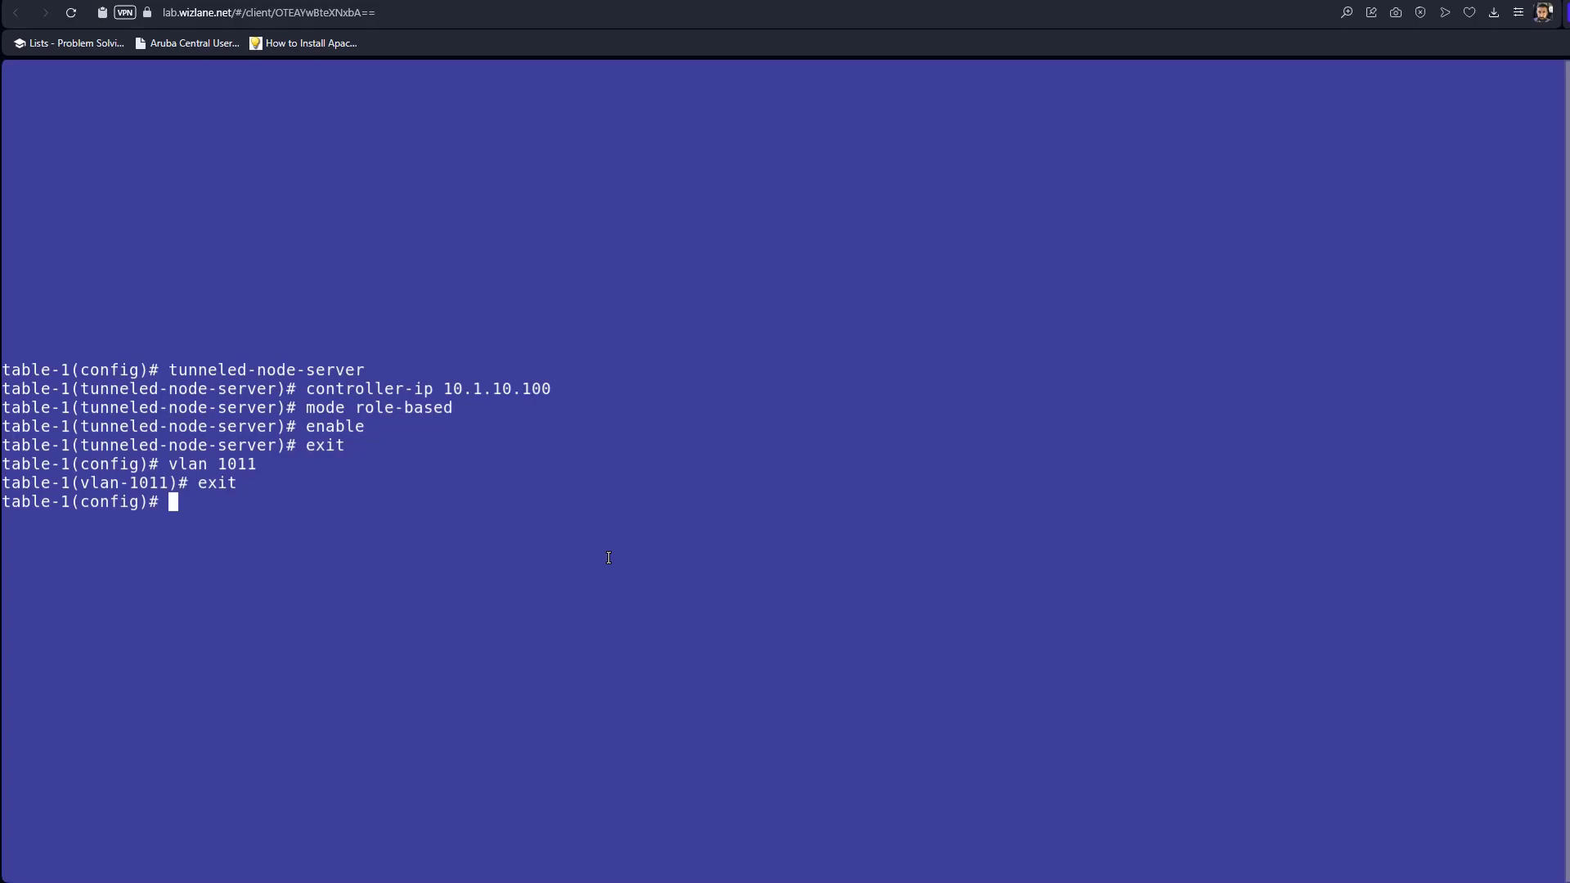
type("aaa author")
key("Tab")
type("user")
key("Tab")
type("na")
key("Tab")
type("tunne")
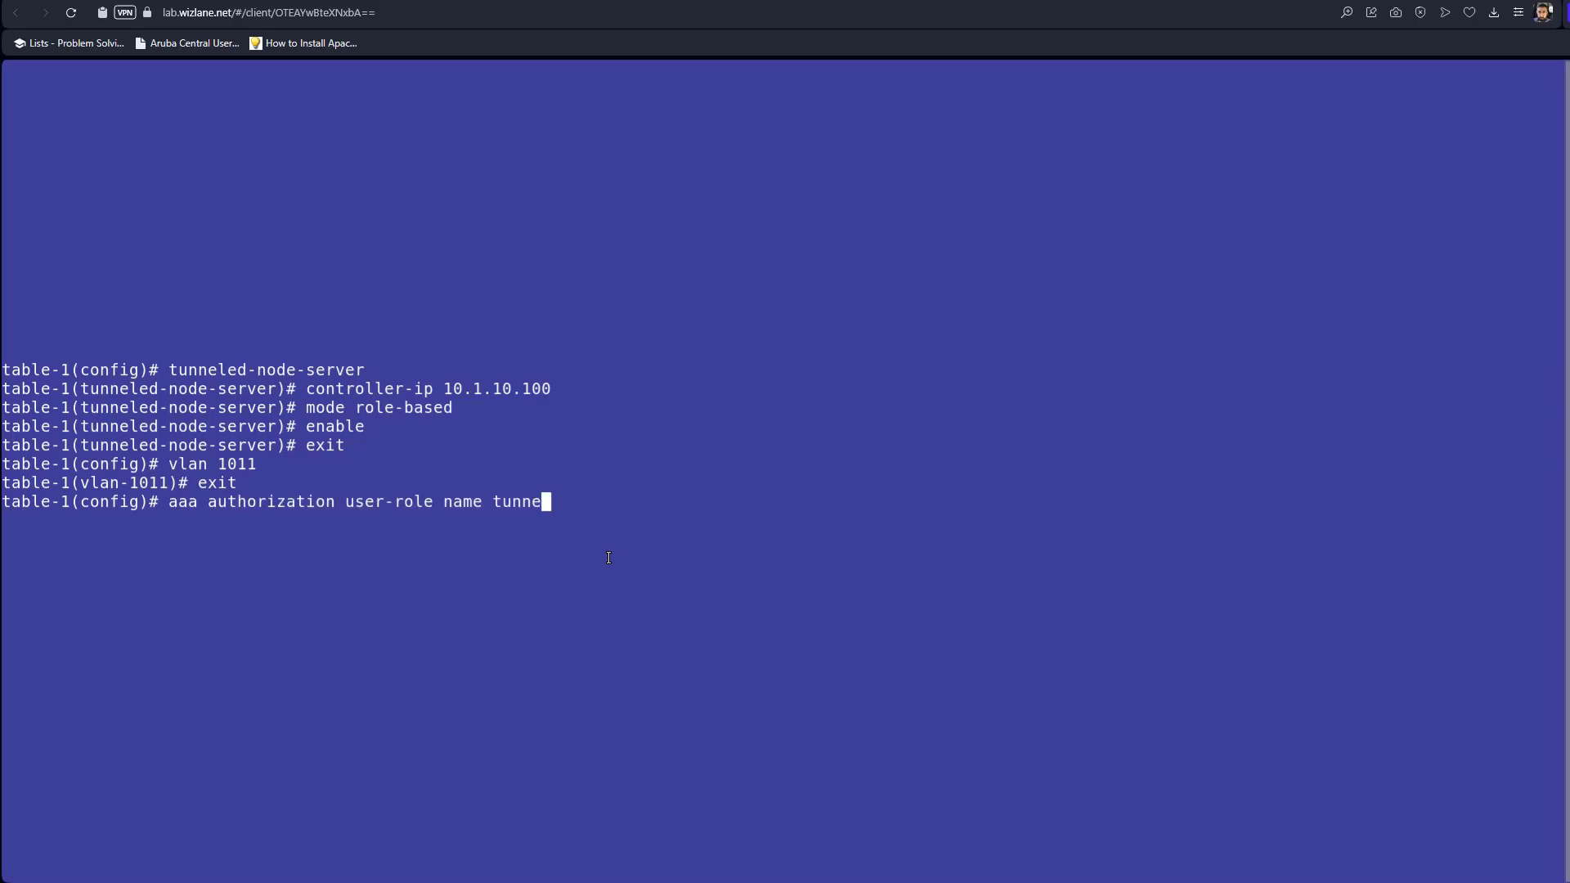
type("led-user")
key("Return")
Assign vlan-id 1011 to the tunneled-user role.
type("vlan")
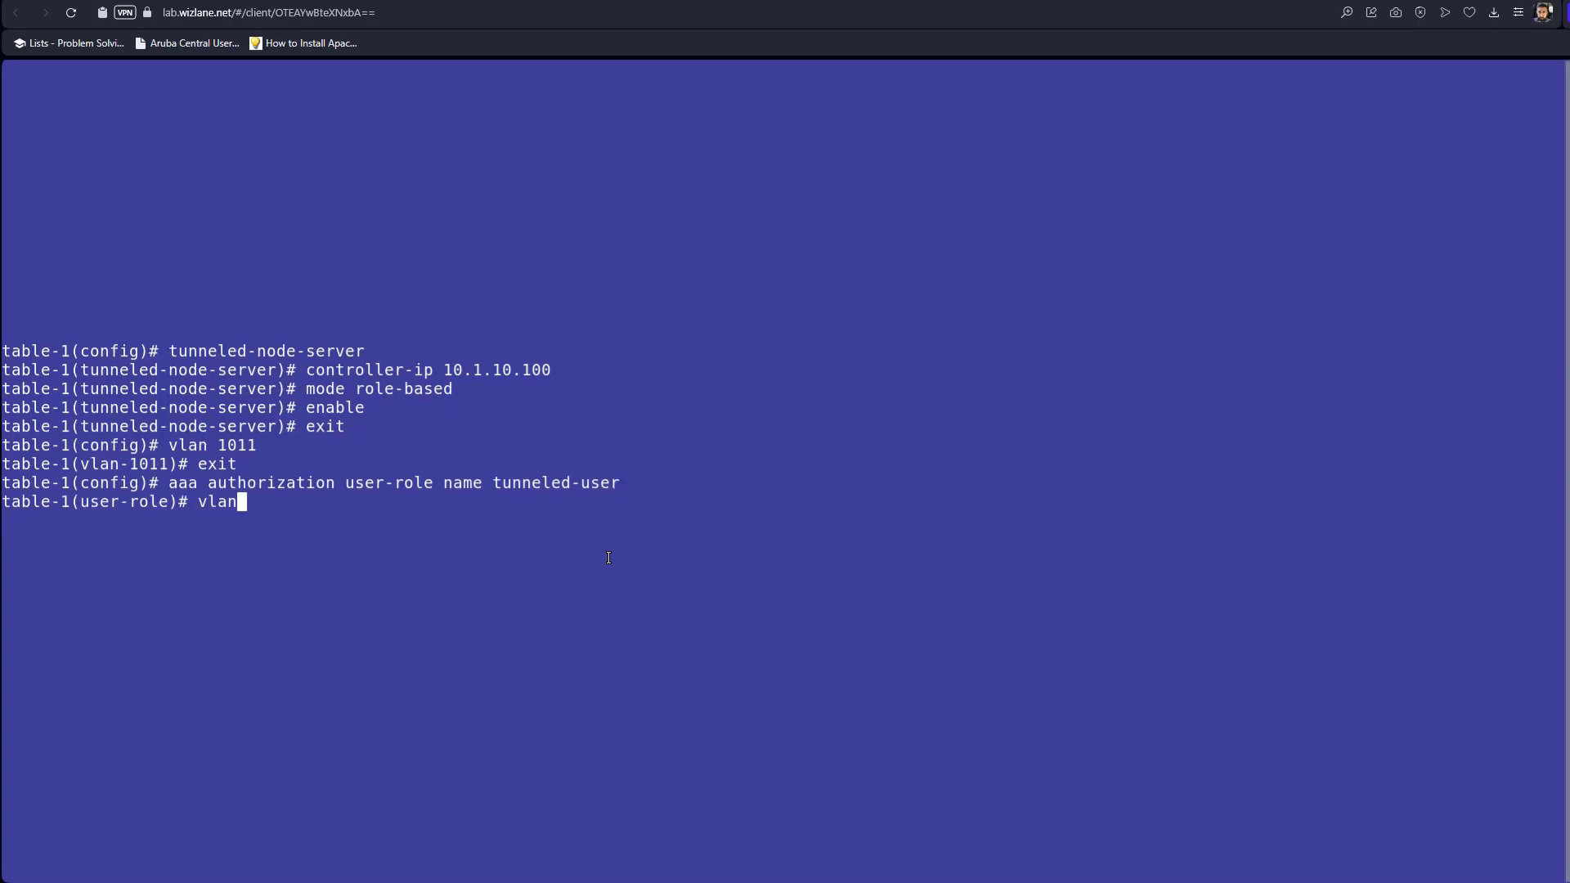
type("-i")
key("Tab")
type("d ")
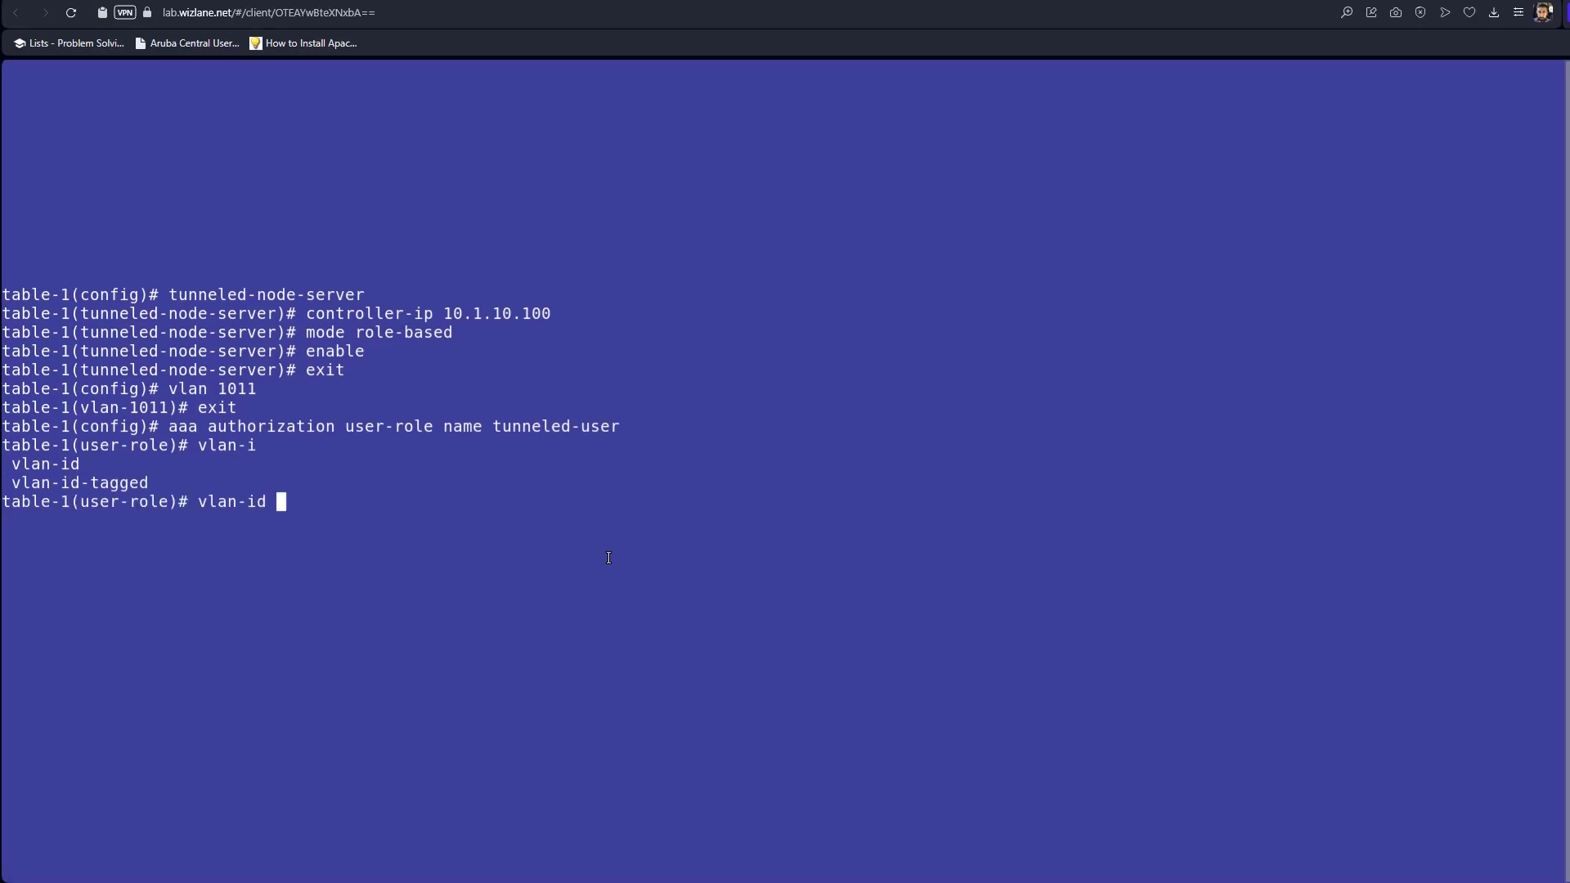
type("1011")
key("Return")
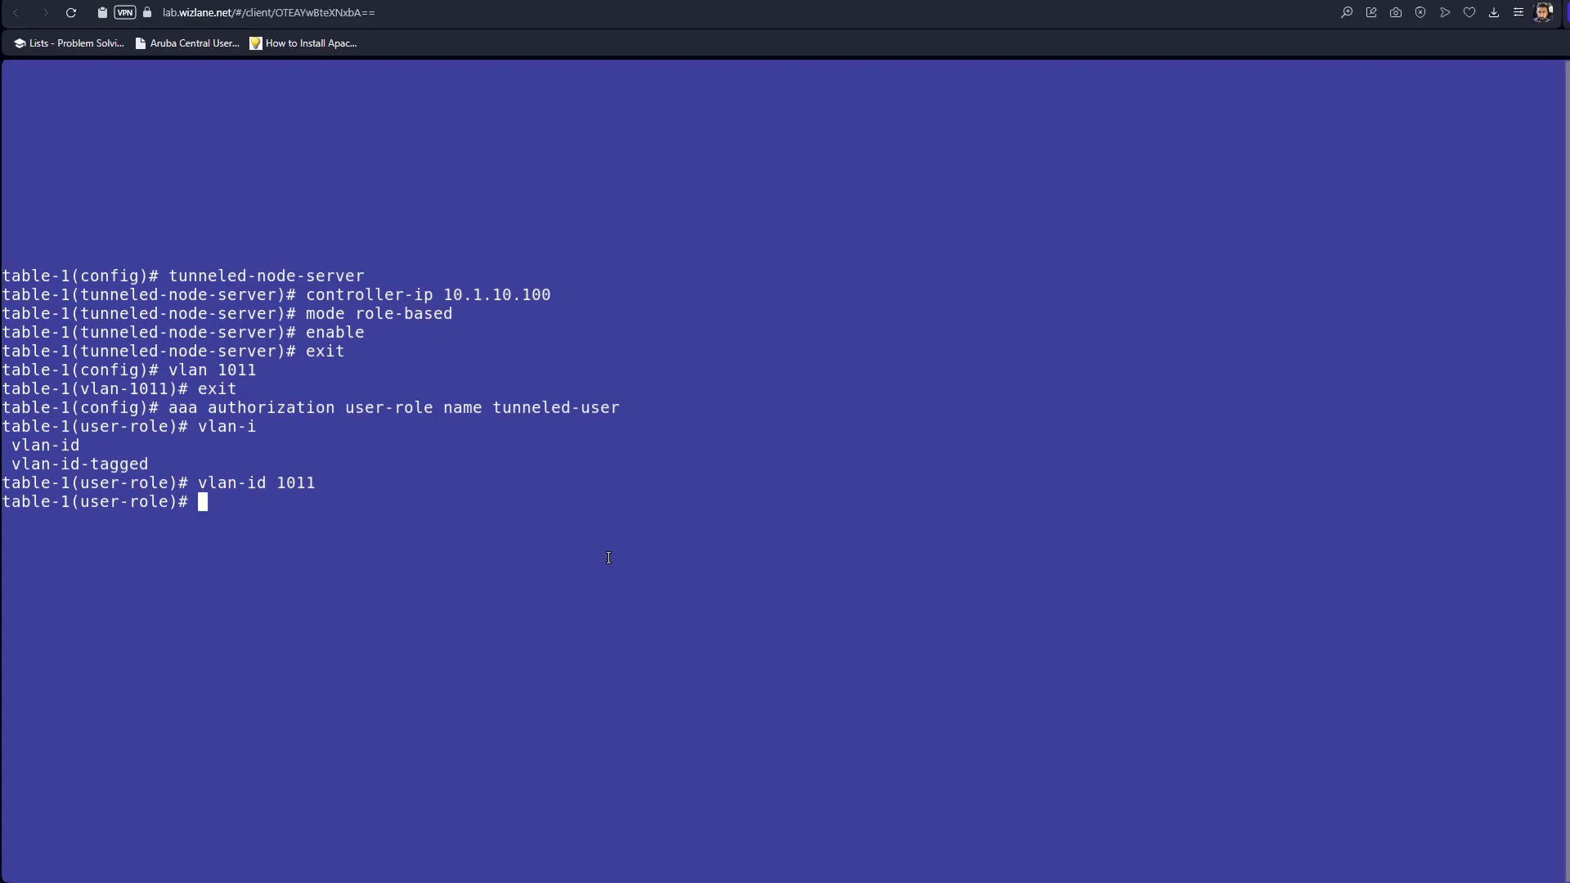
Add tunneled-node-server-redirect secondary-role authenticated to the role and select the name authenticated.
type("tun")
key("Tab")
type("nn")
key("BackSpace")
type("ed")
key("BackSpace")
type("led")
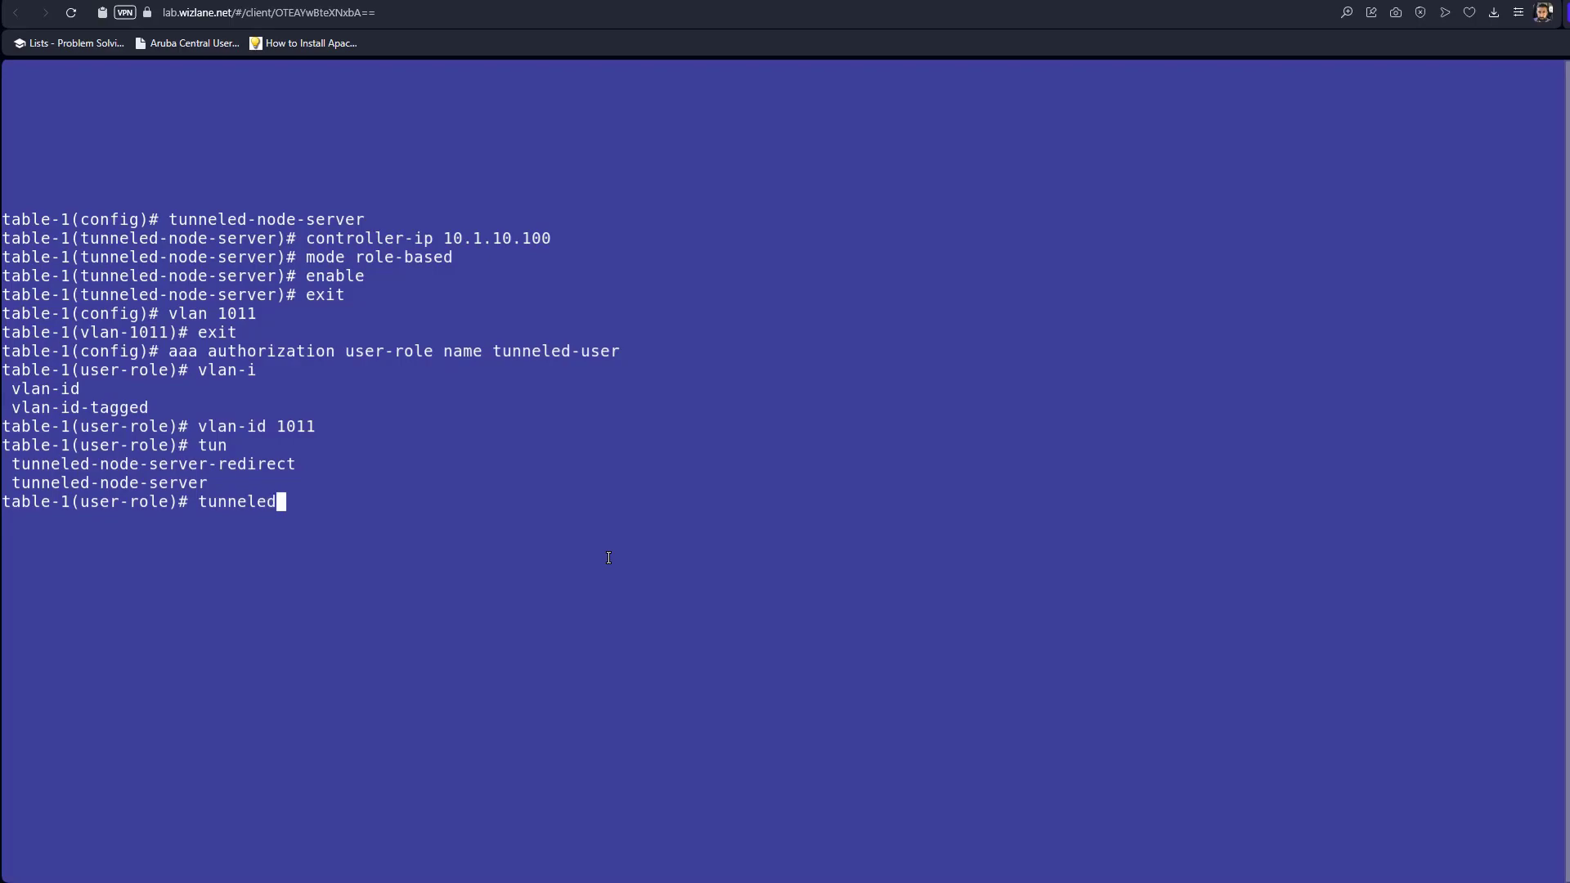
type("-node-server-r")
key("Tab")
type("sec")
key("Tab")
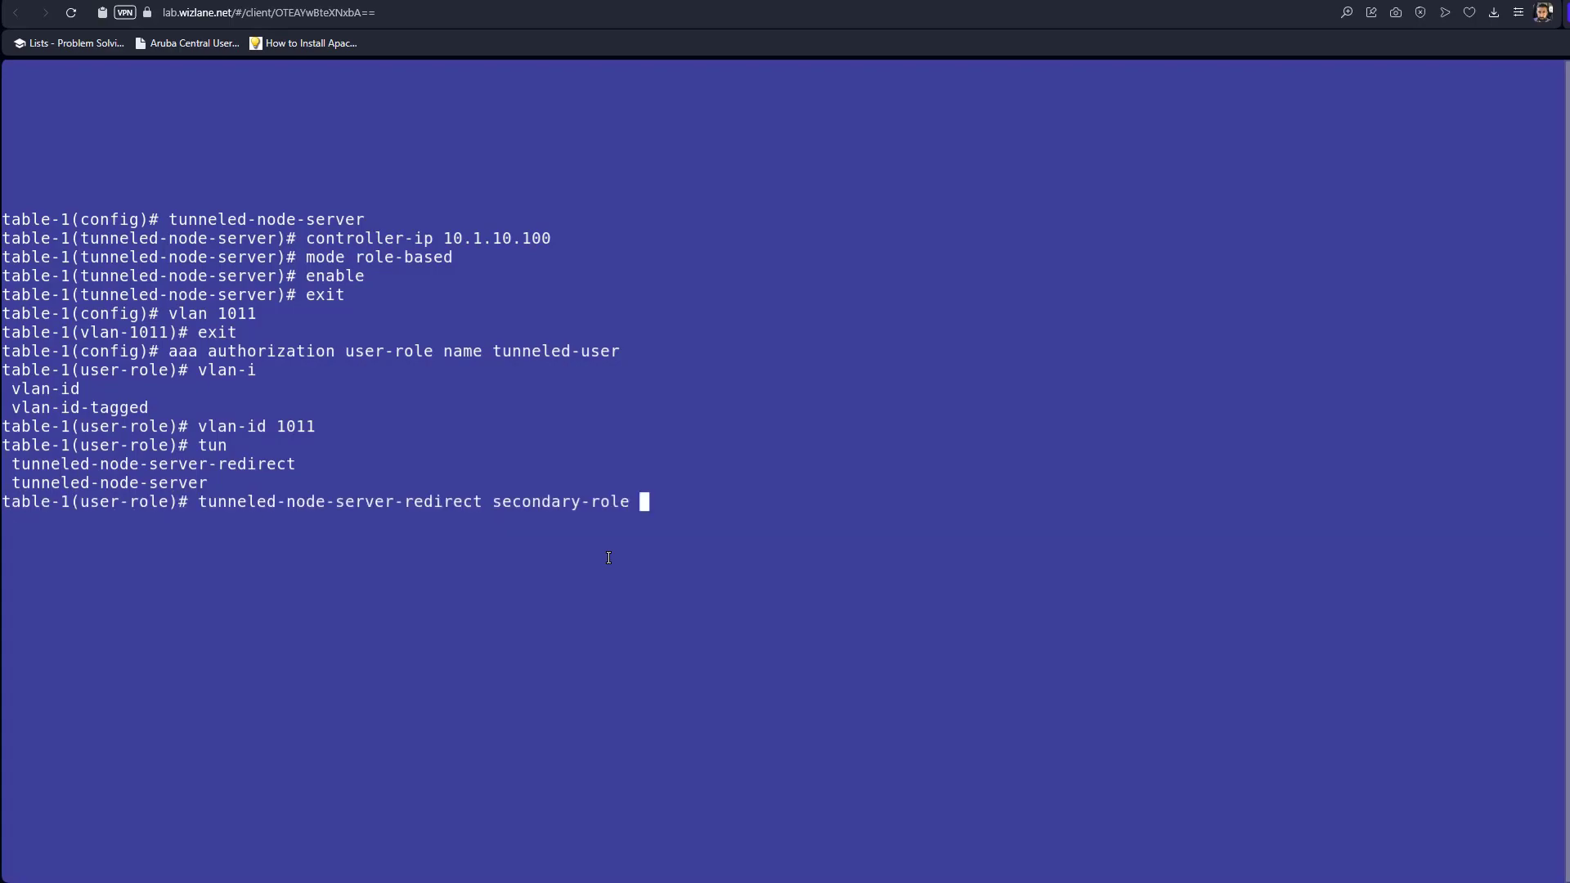
type("authenticated")
key("Return")
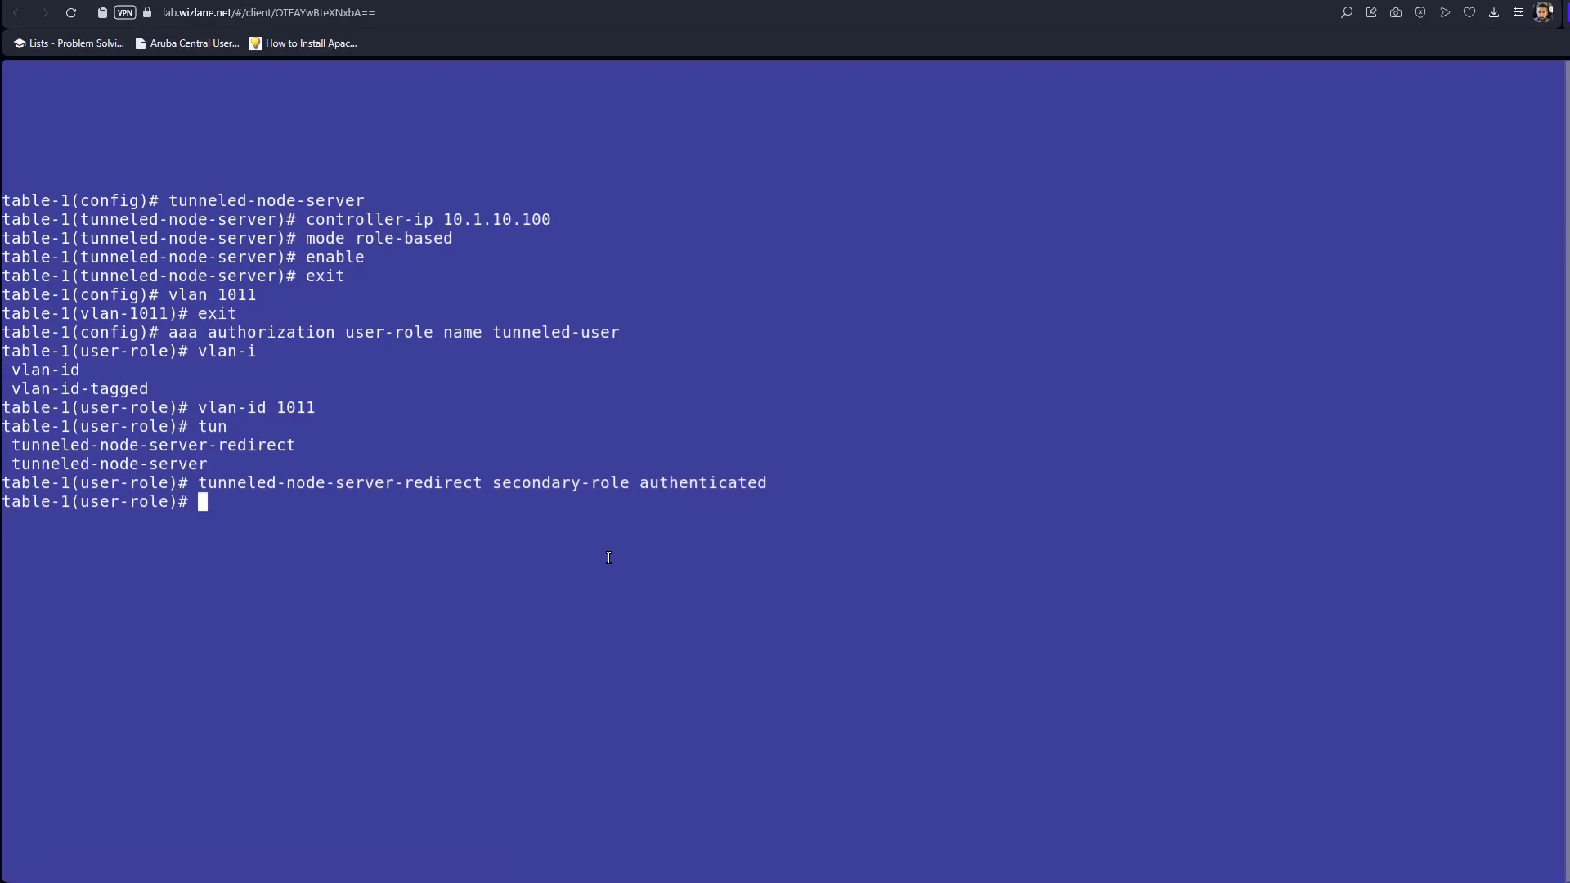
left_click_drag(786, 484, 646, 483)
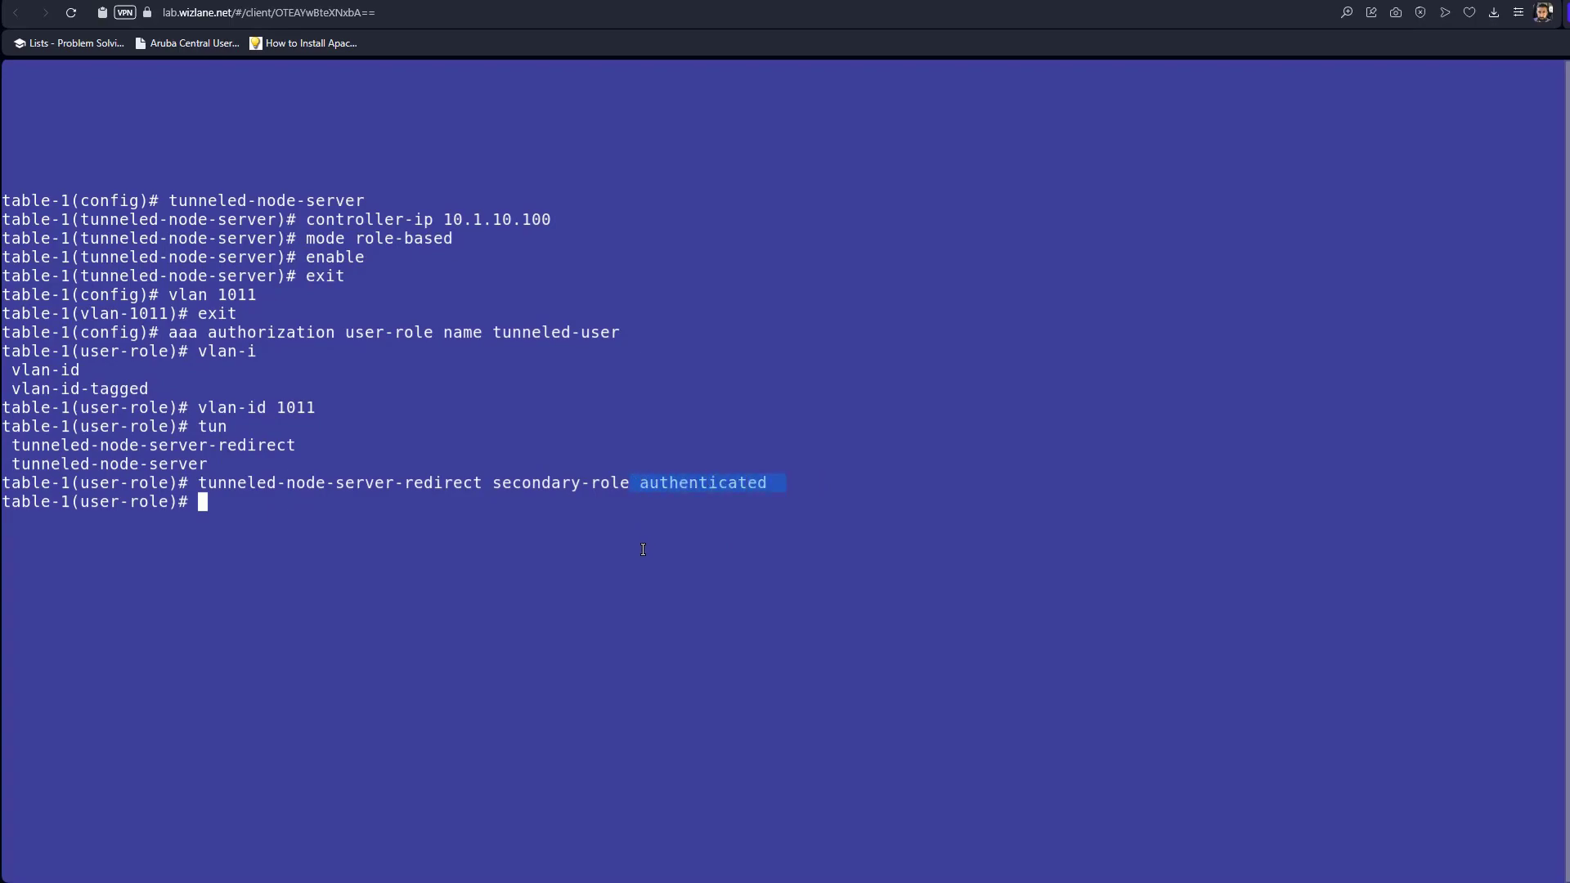
Log in to the controller as admin, run 'show rights', and locate the authenticated role.
left_click(801, 1)
left_click(730, 741)
type("admin")
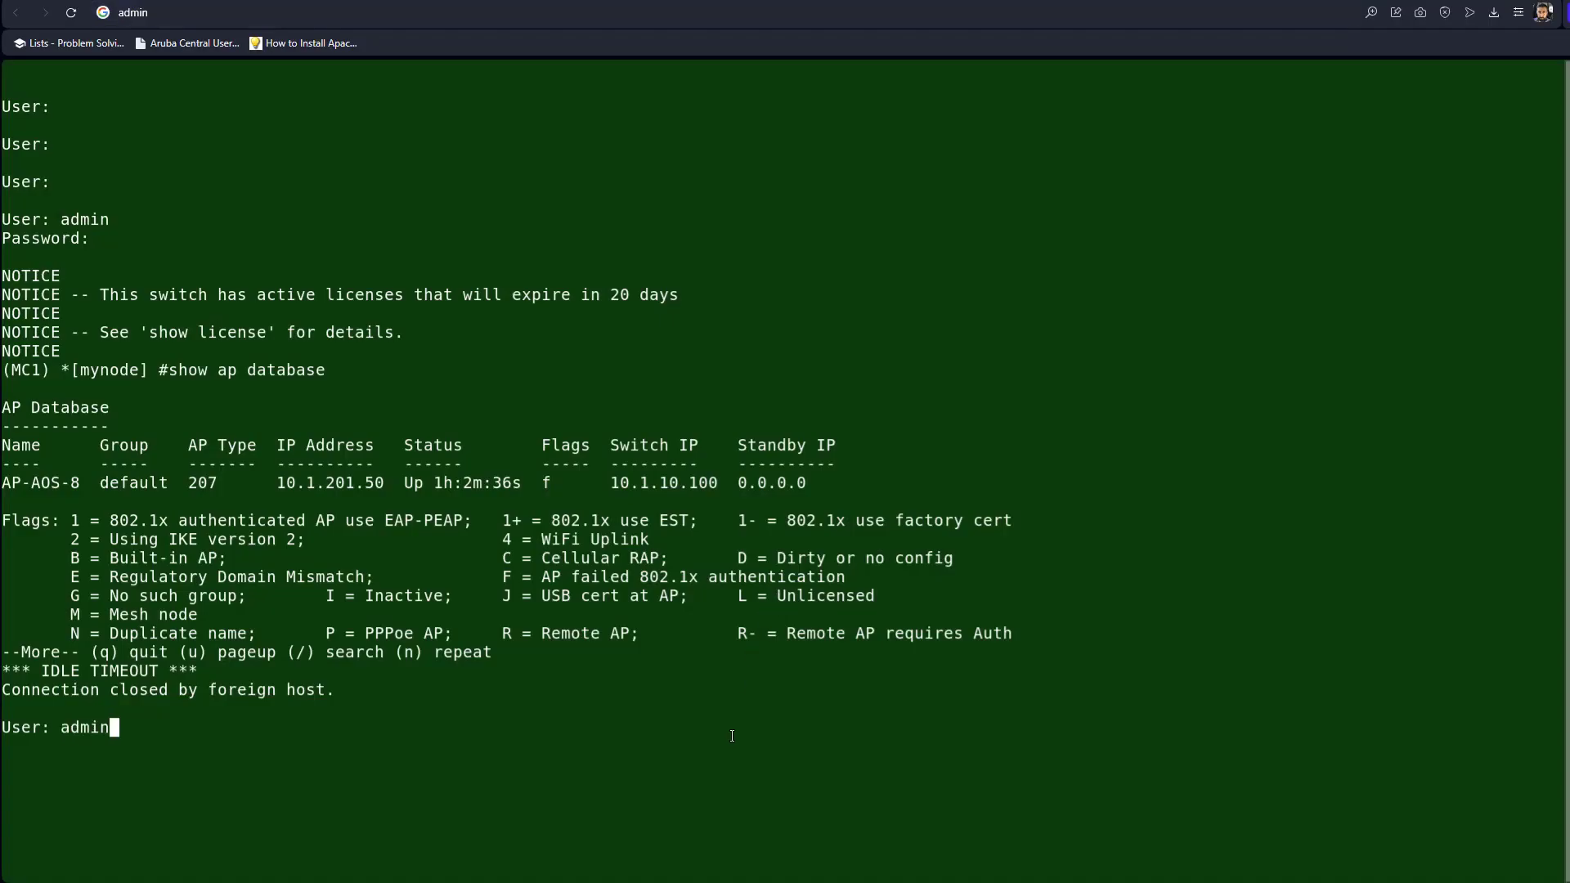
key("Return")
key("Return")
type("show rights")
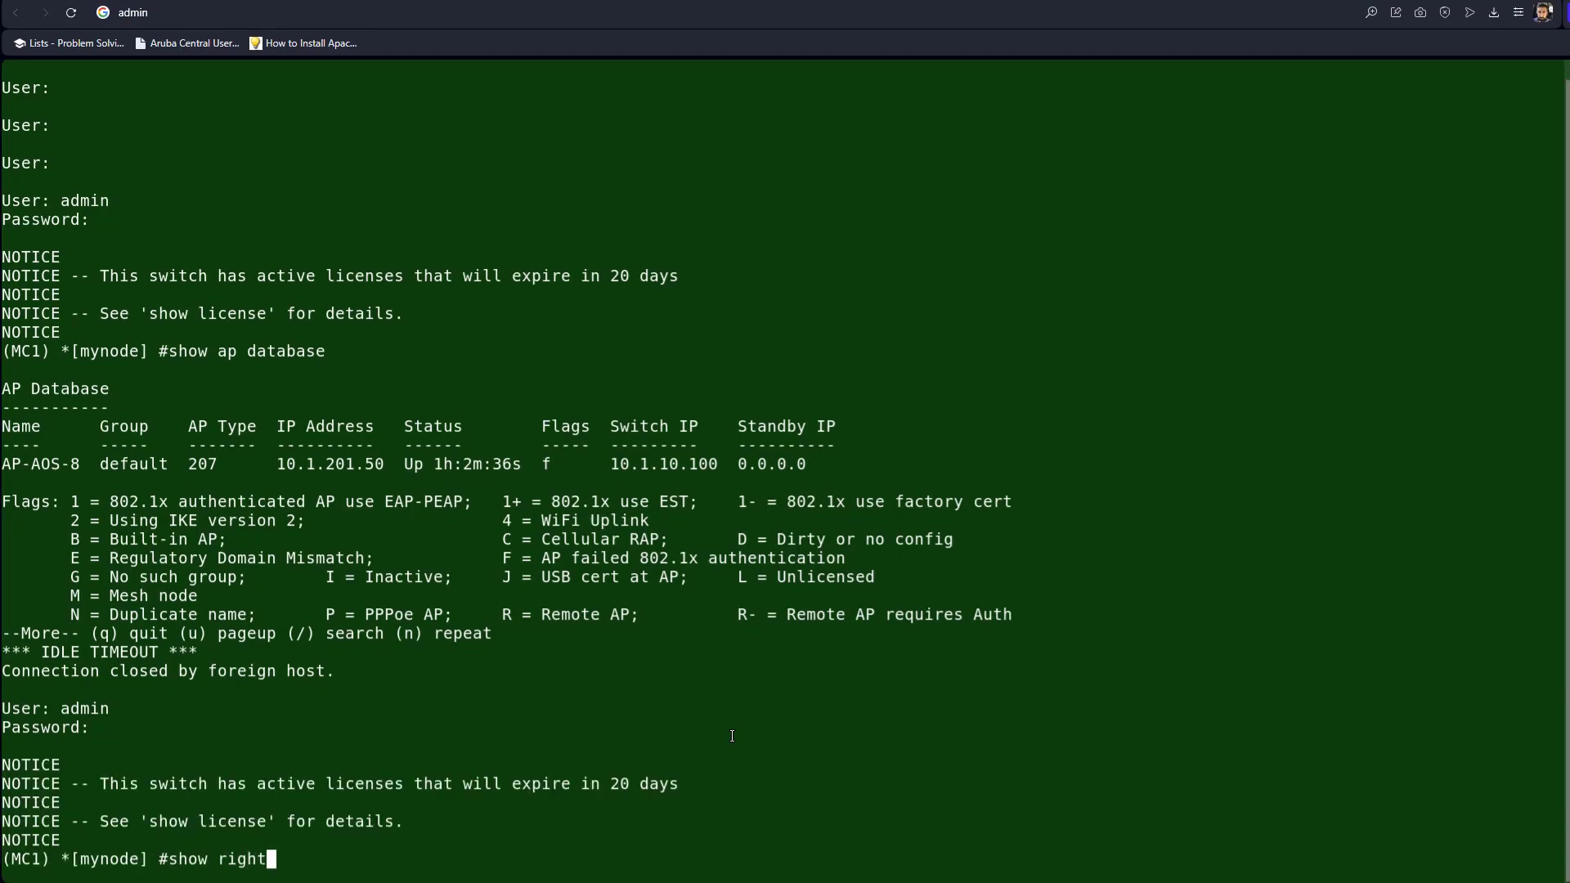
key("Return")
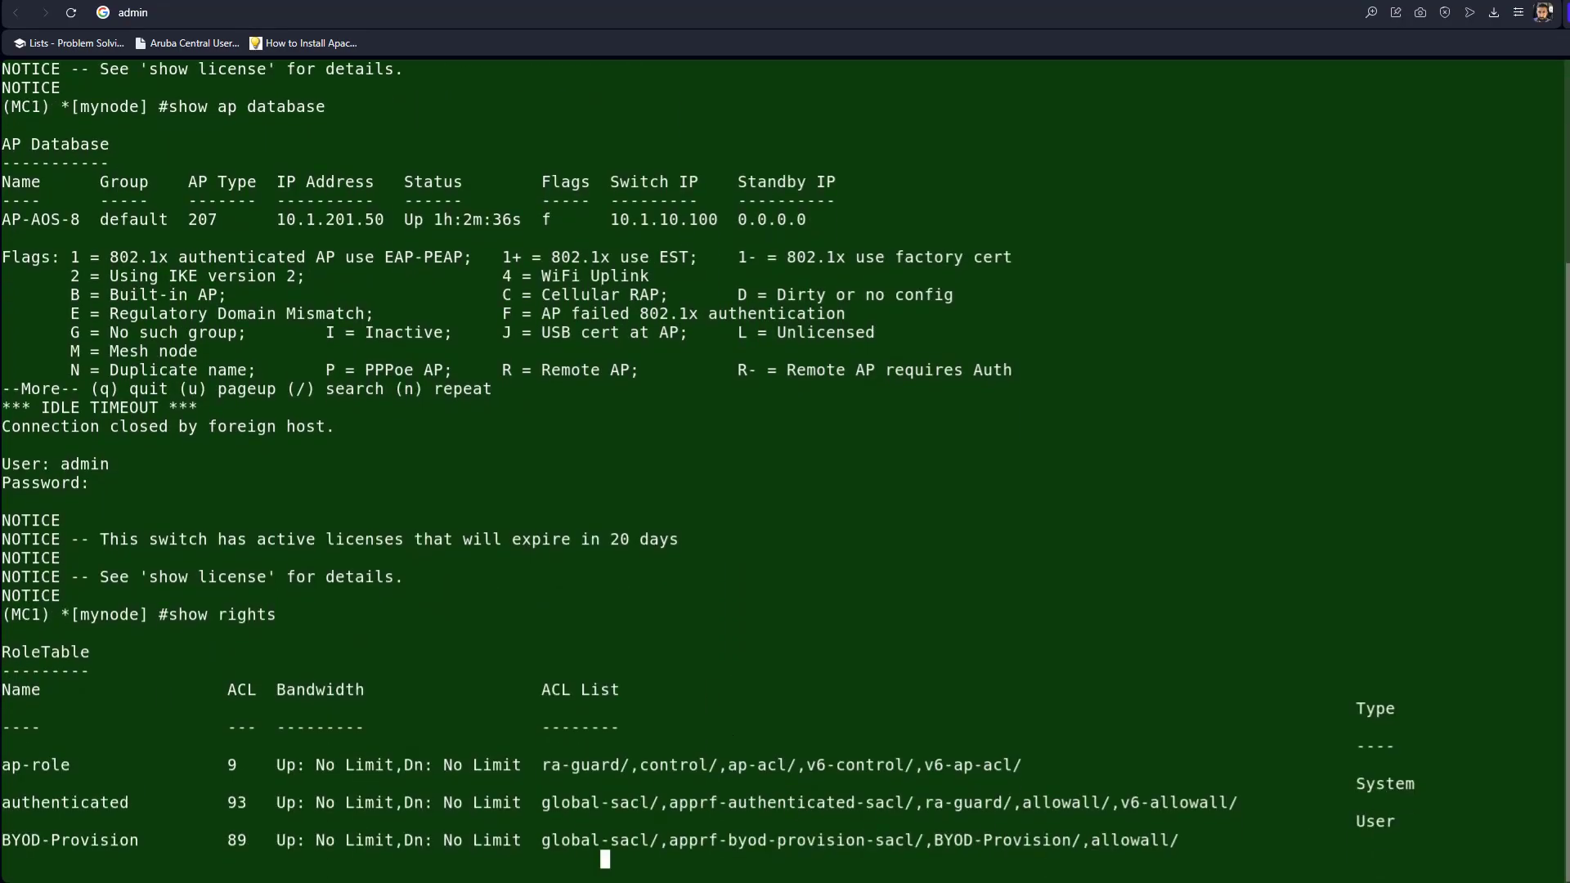
left_click_drag(127, 783, 1, 783)
left_click(179, 740)
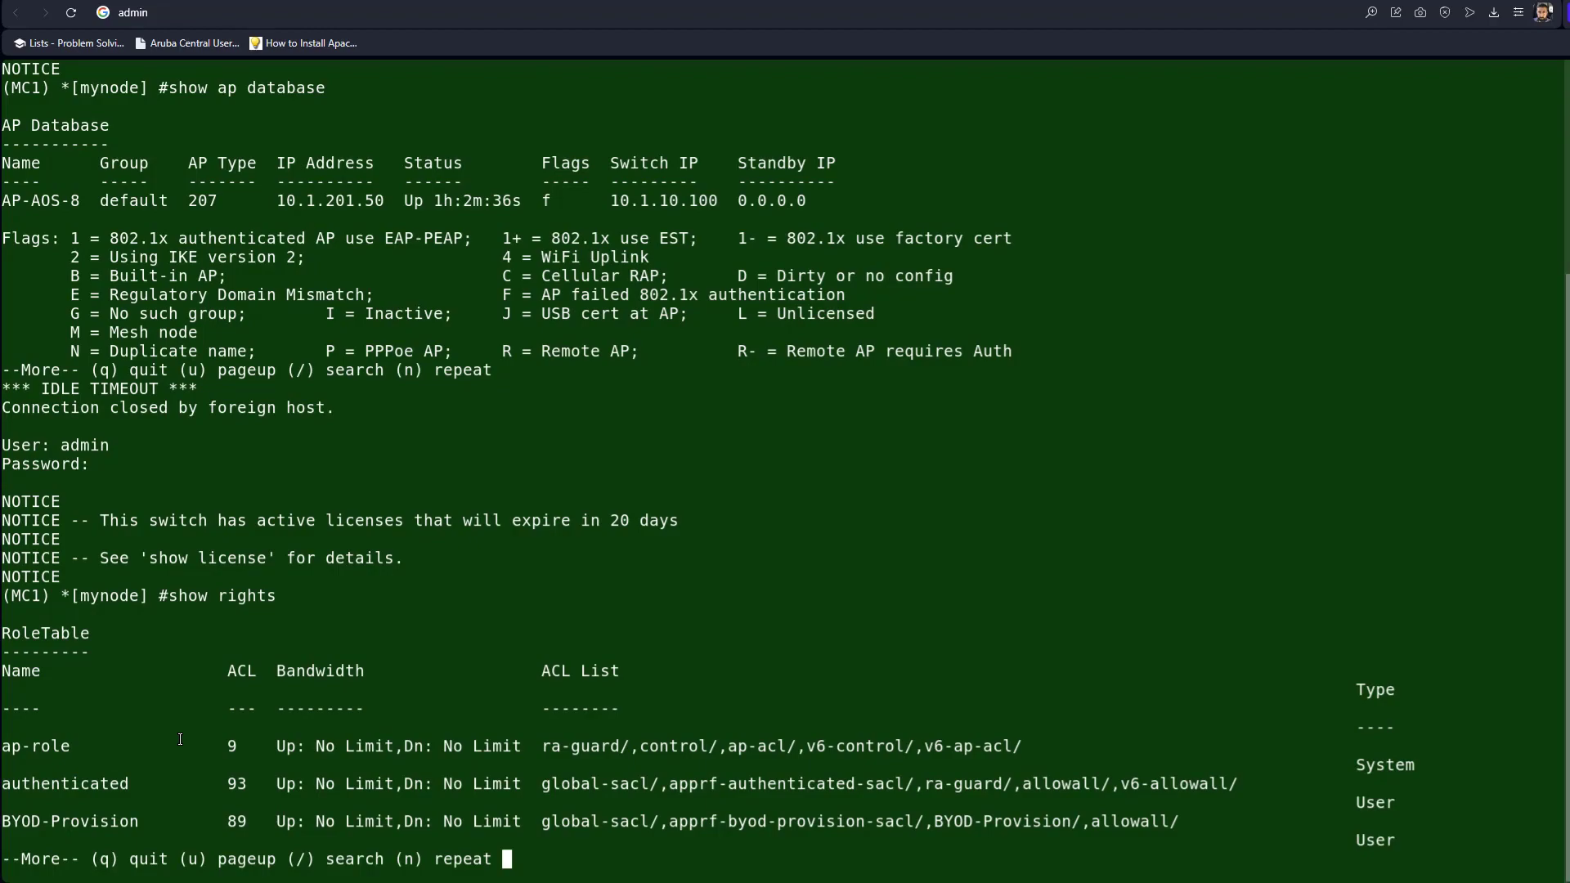
left_click_drag(136, 786, 1, 785)
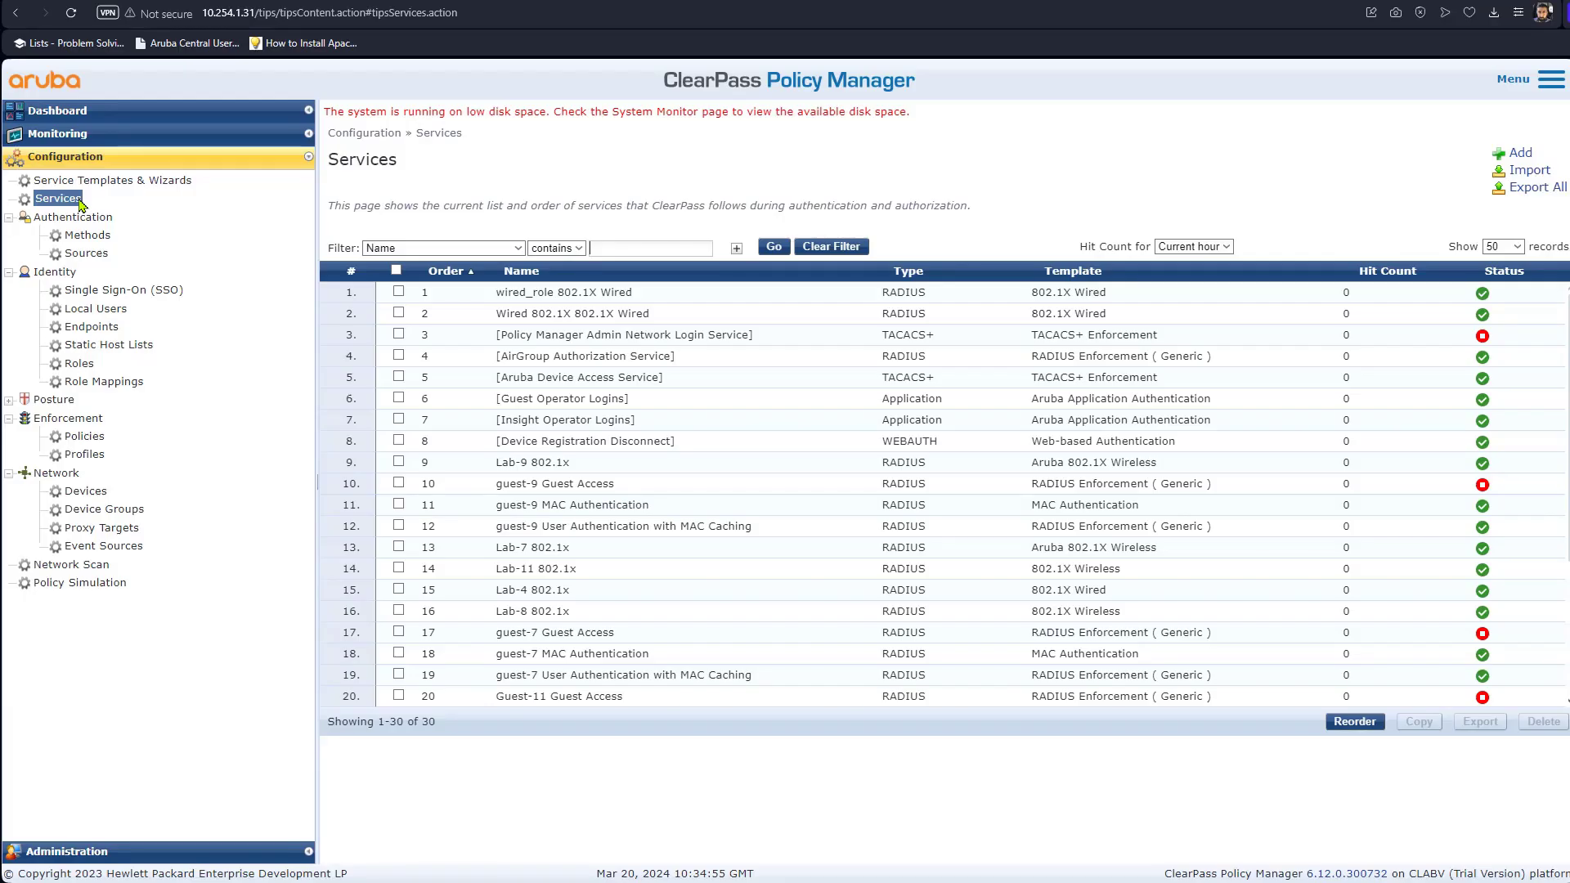
Copy the corporate role profile name from the wired_role 802.1X Wired service's Enforcement tab.
left_click(575, 303)
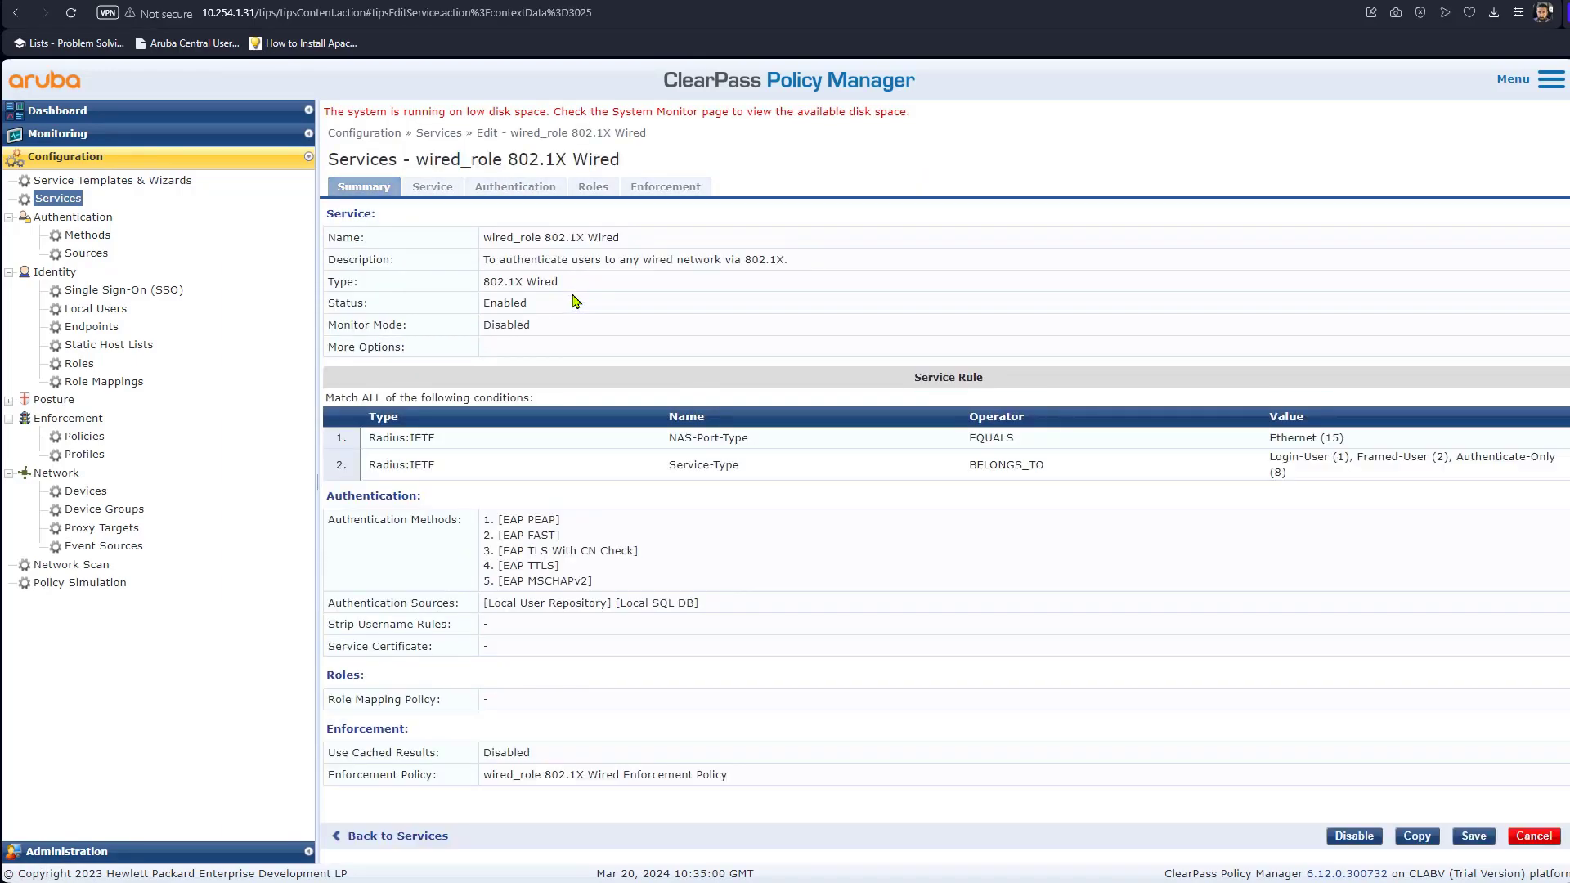
left_click(512, 193)
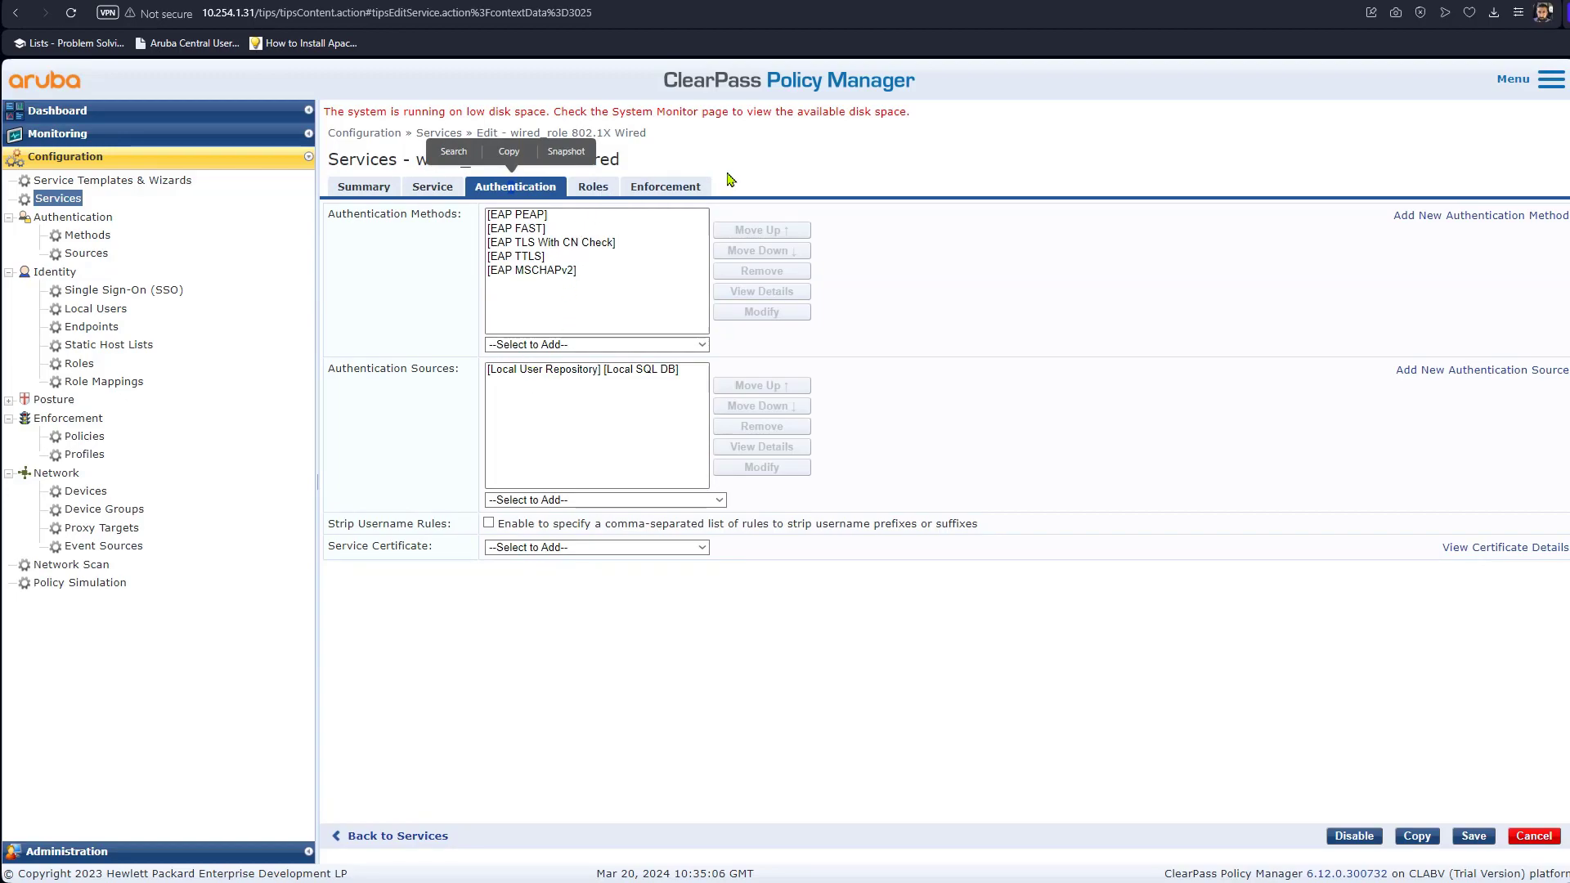
left_click(667, 188)
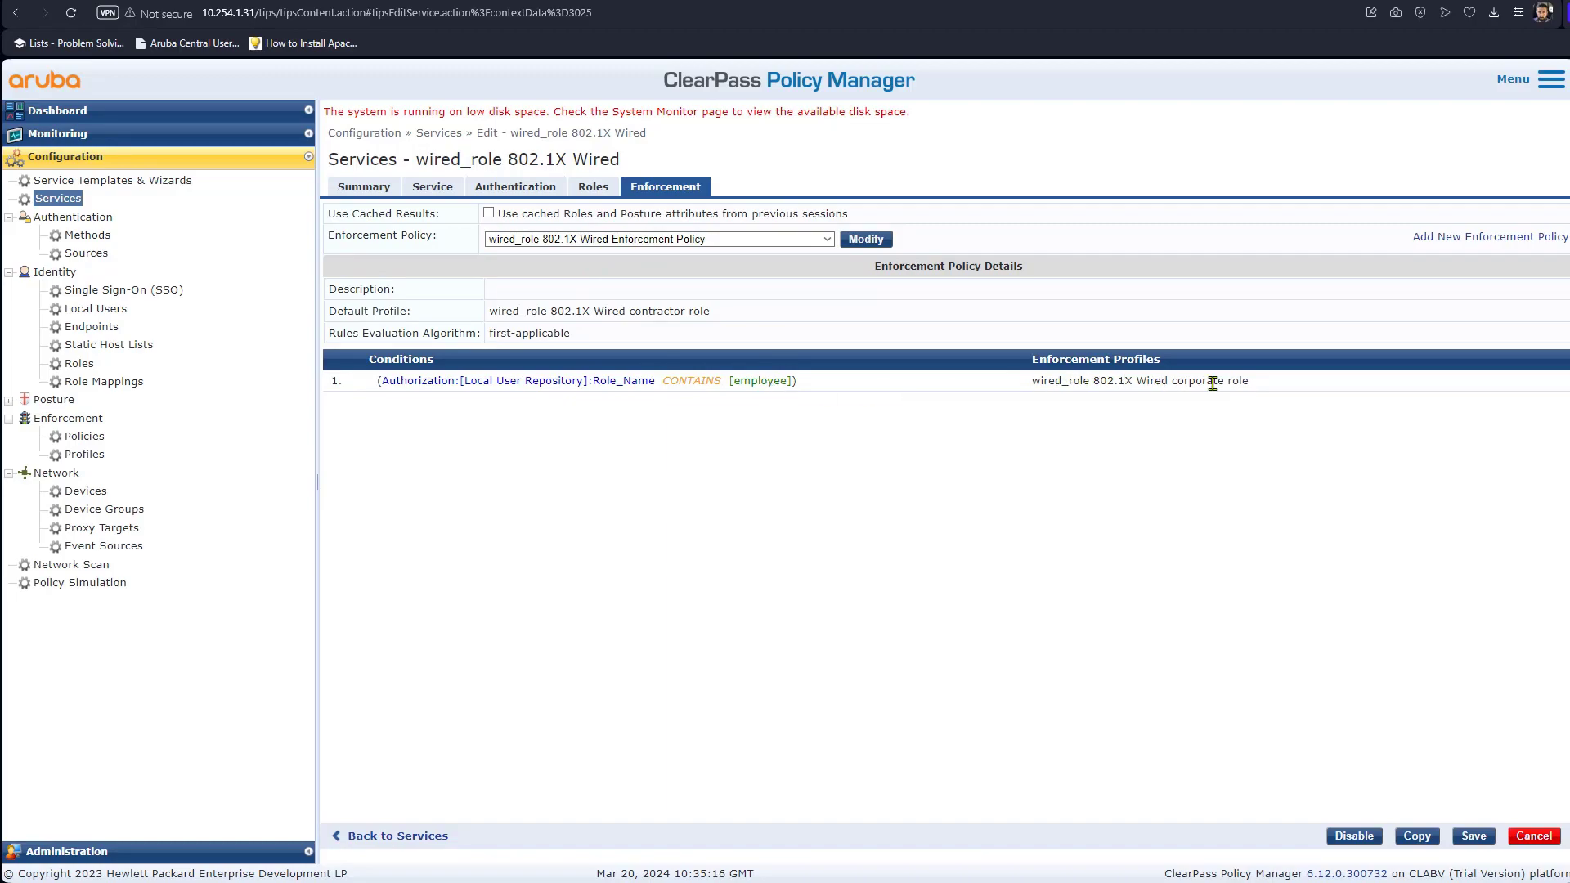
left_click_drag(1257, 384, 1031, 382)
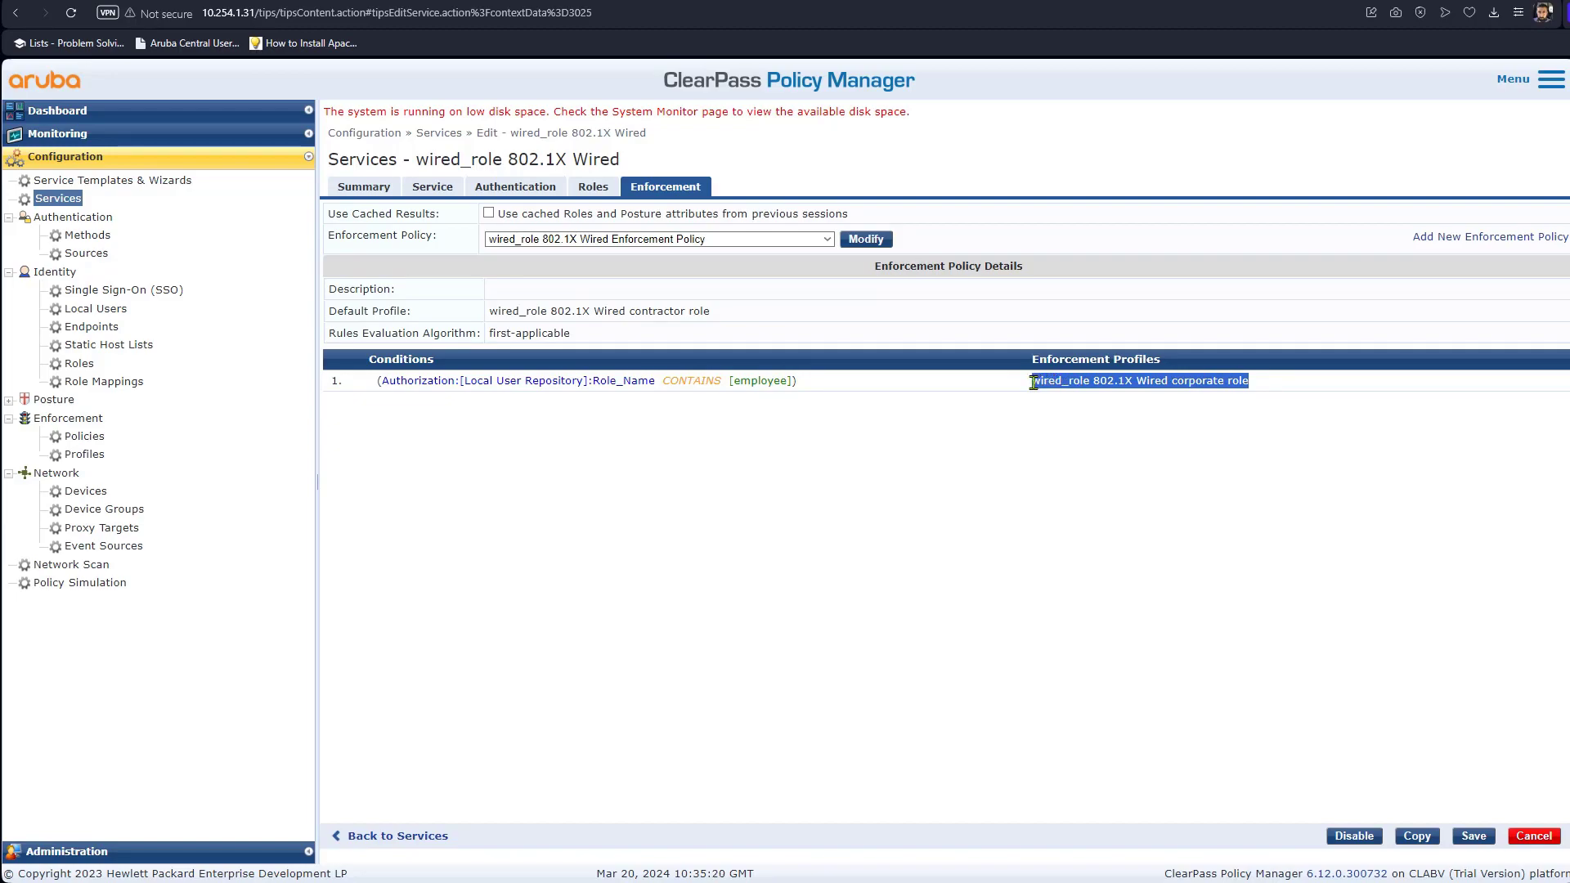
left_click(1138, 344)
left_click(86, 455)
Filter Enforcement Profiles by the pasted corporate role name and open the matching profile.
left_click(831, 246)
right_click(661, 253)
left_click(685, 368)
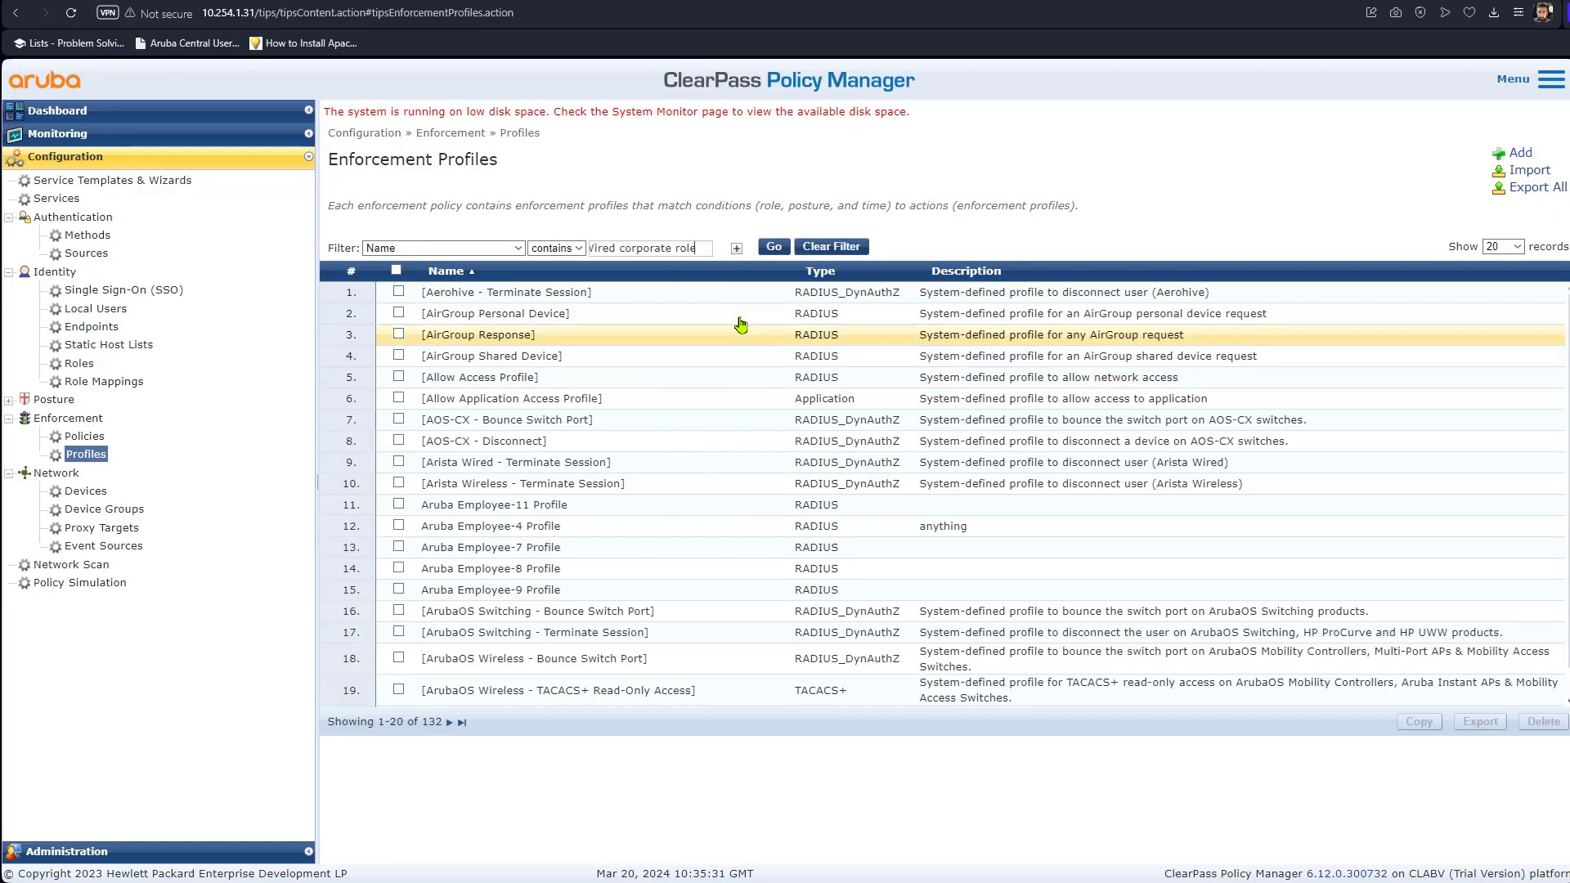
left_click(773, 247)
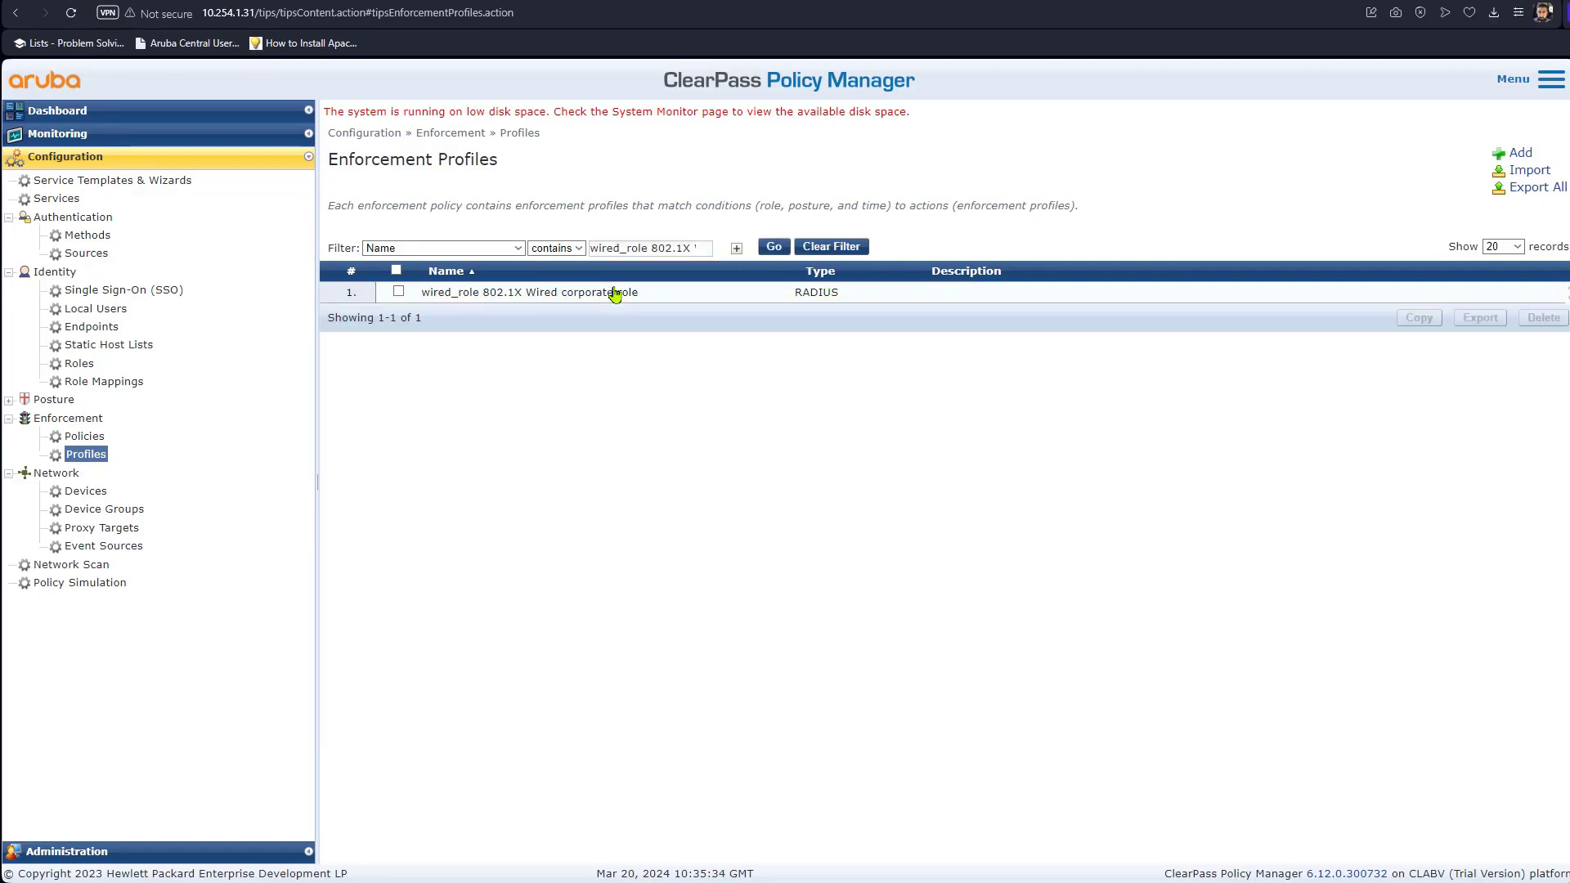
left_click(615, 294)
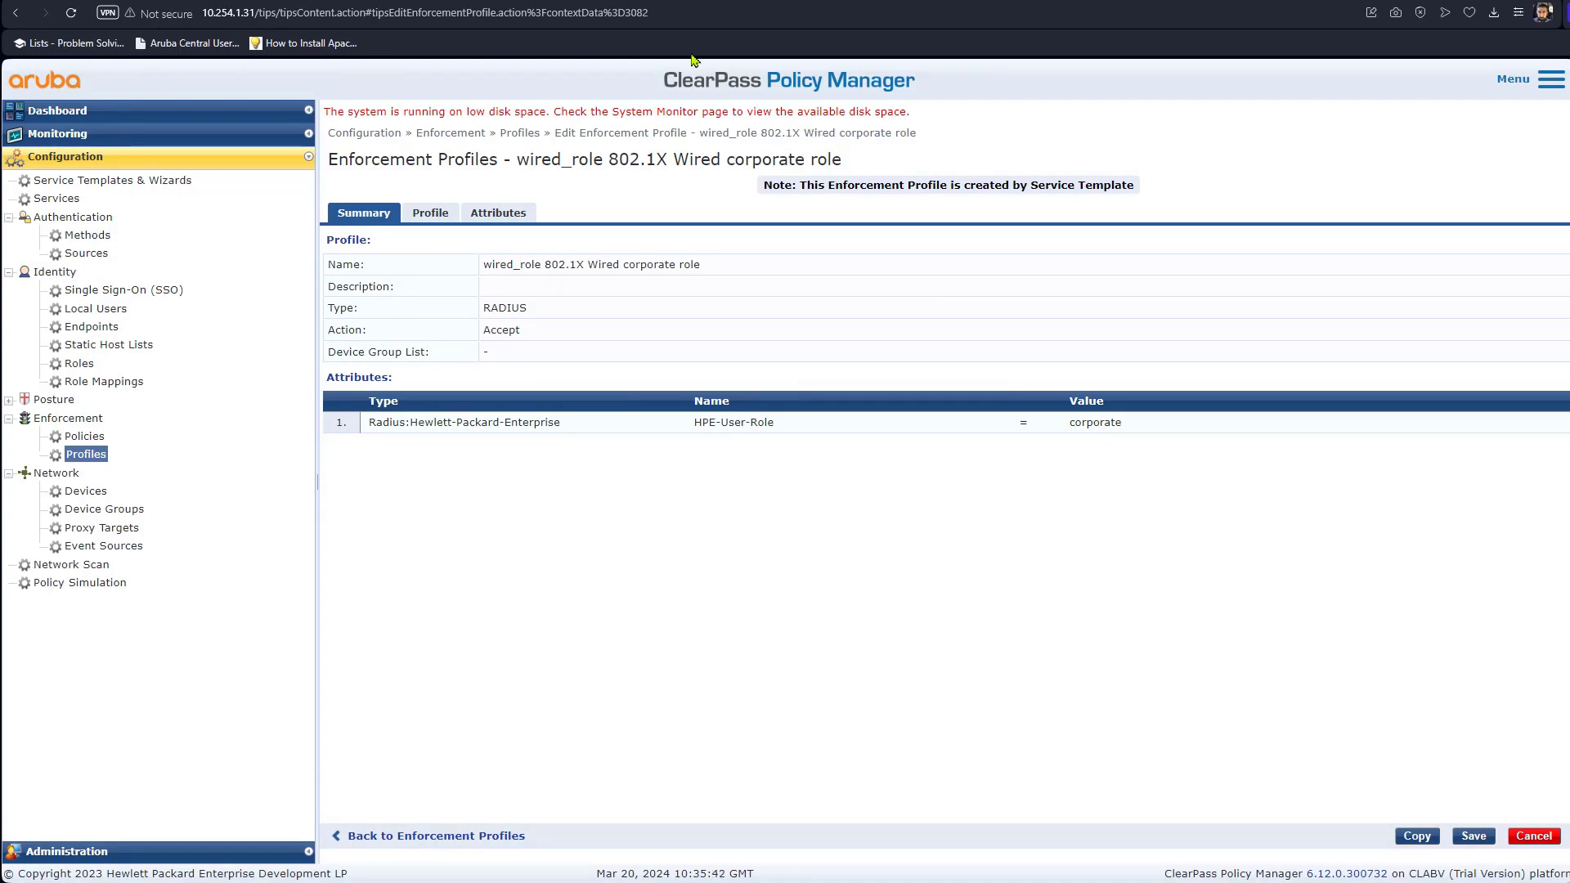
left_click(781, 0)
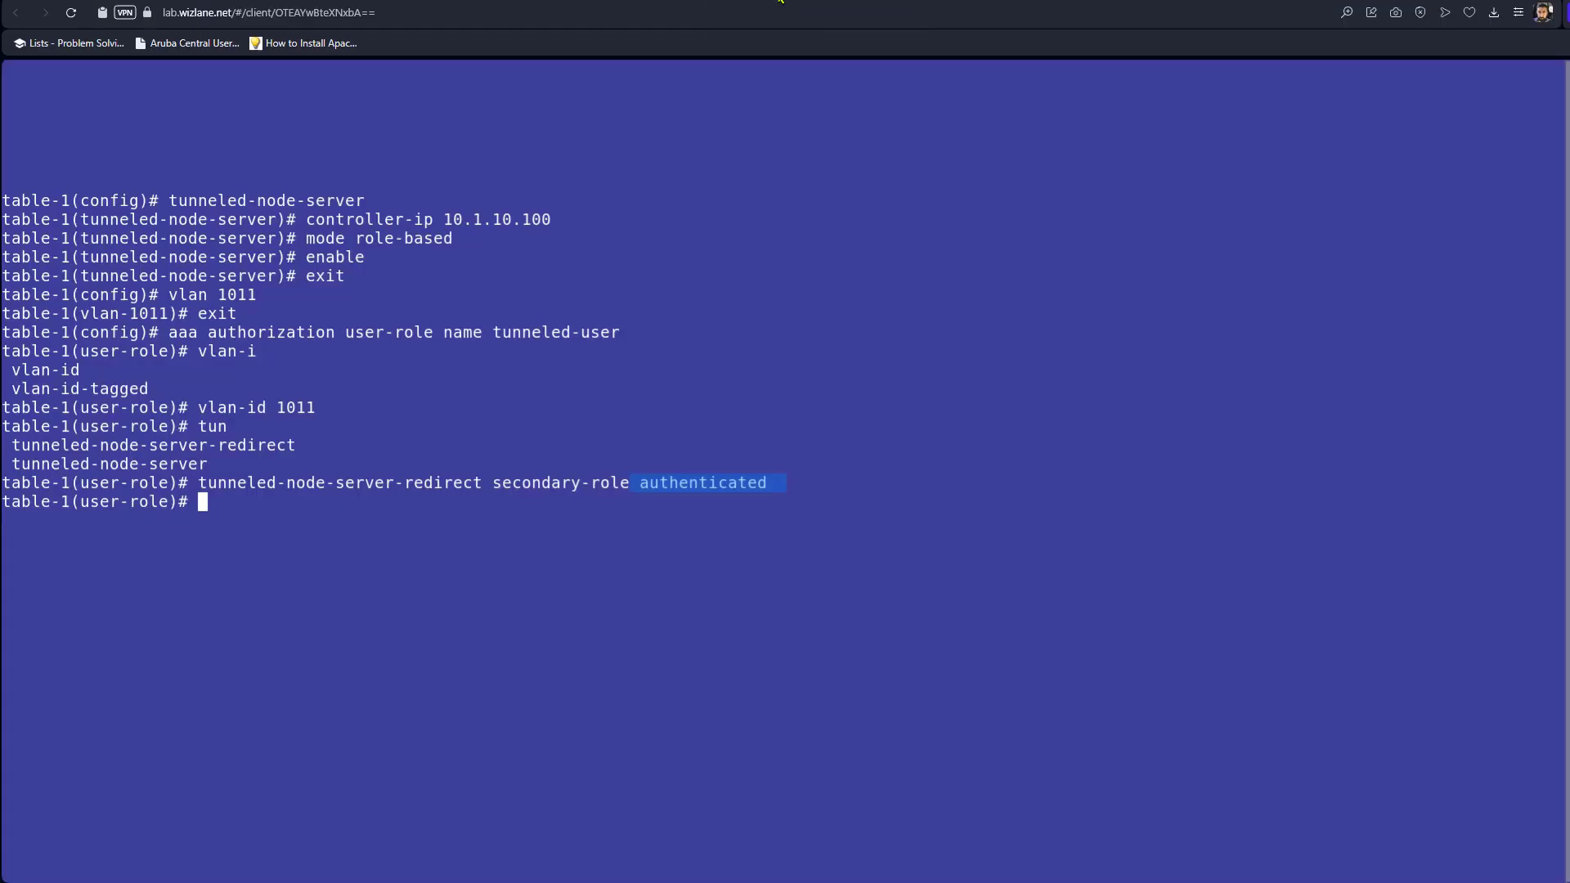
Copy the tunneled-user role name from the switch's aaa authorization line.
left_click(543, 526)
left_click_drag(628, 330, 497, 334)
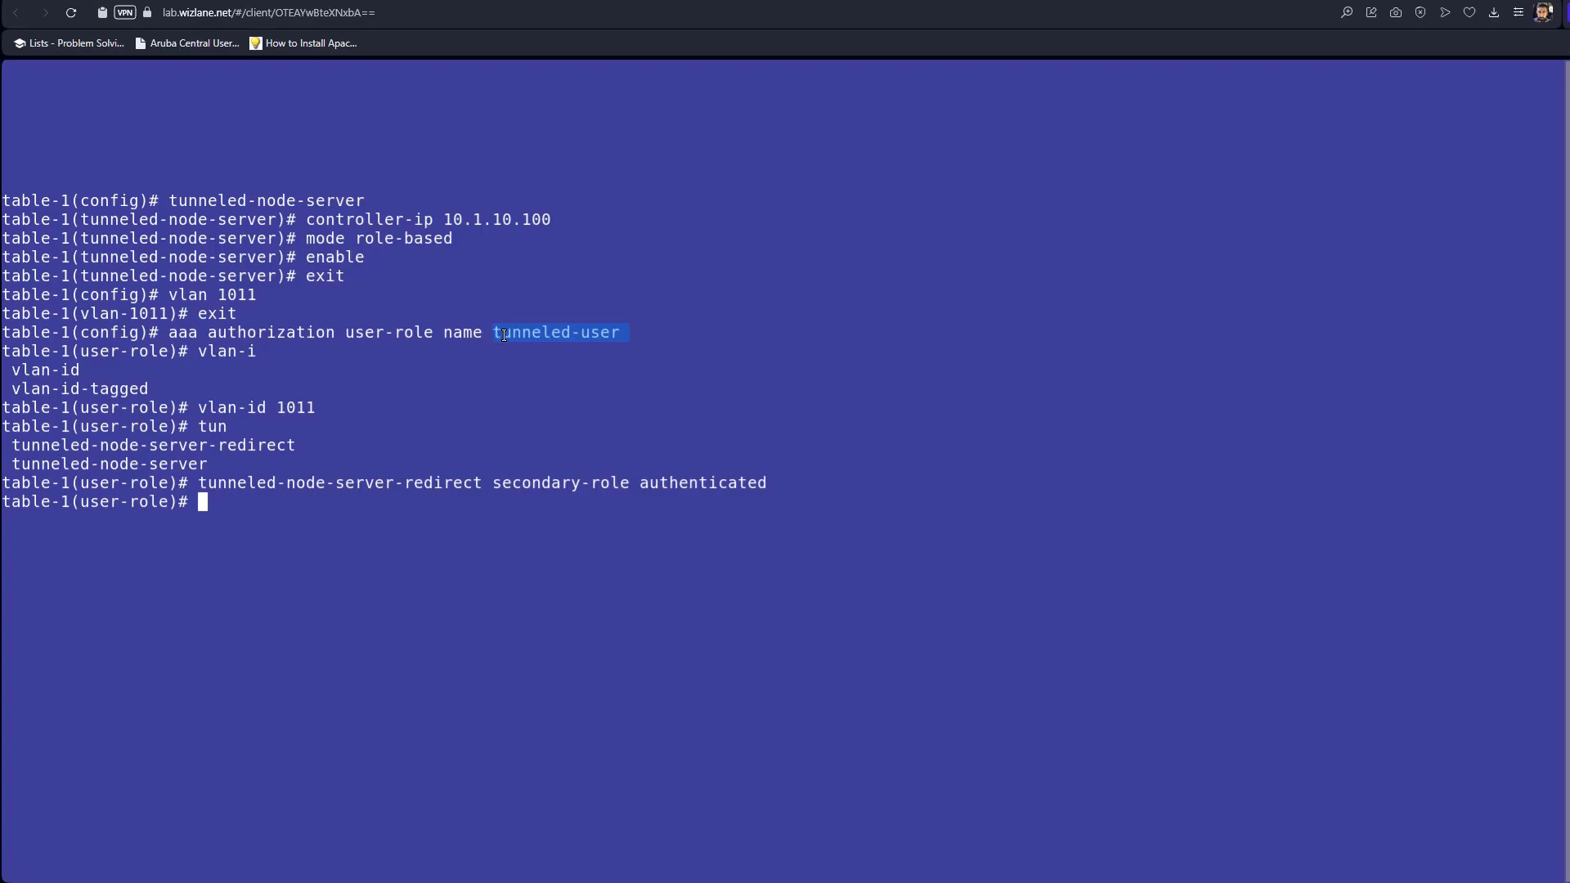
left_click(996, 0)
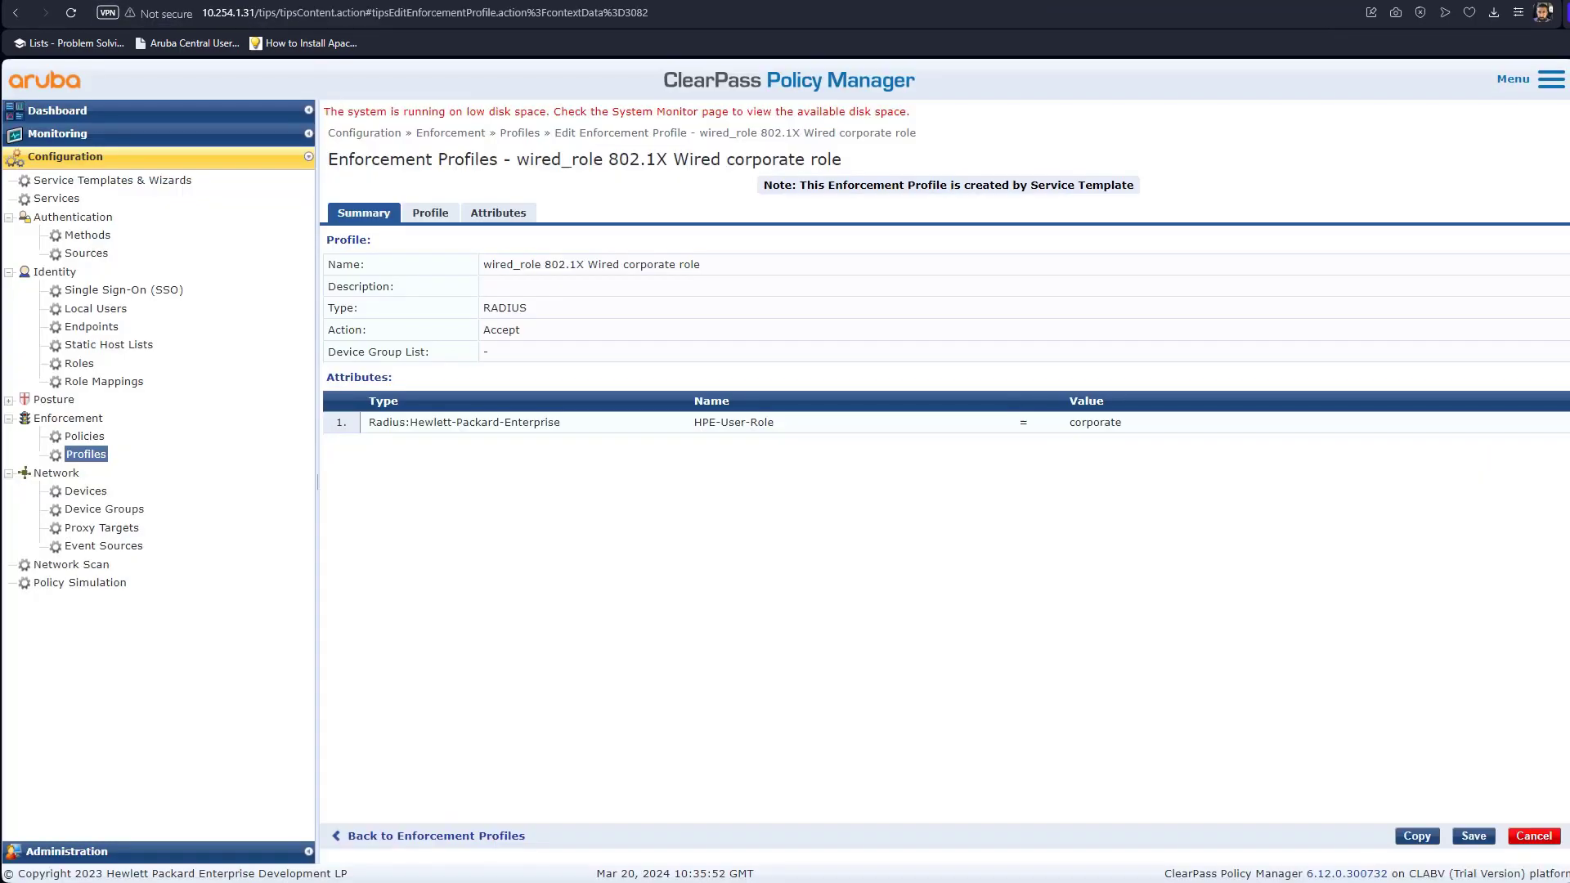
Change the HPE-User-Role attribute value from corporate to tunneled-user and save the profile.
left_click(493, 212)
left_click(657, 244)
double_click(1100, 233)
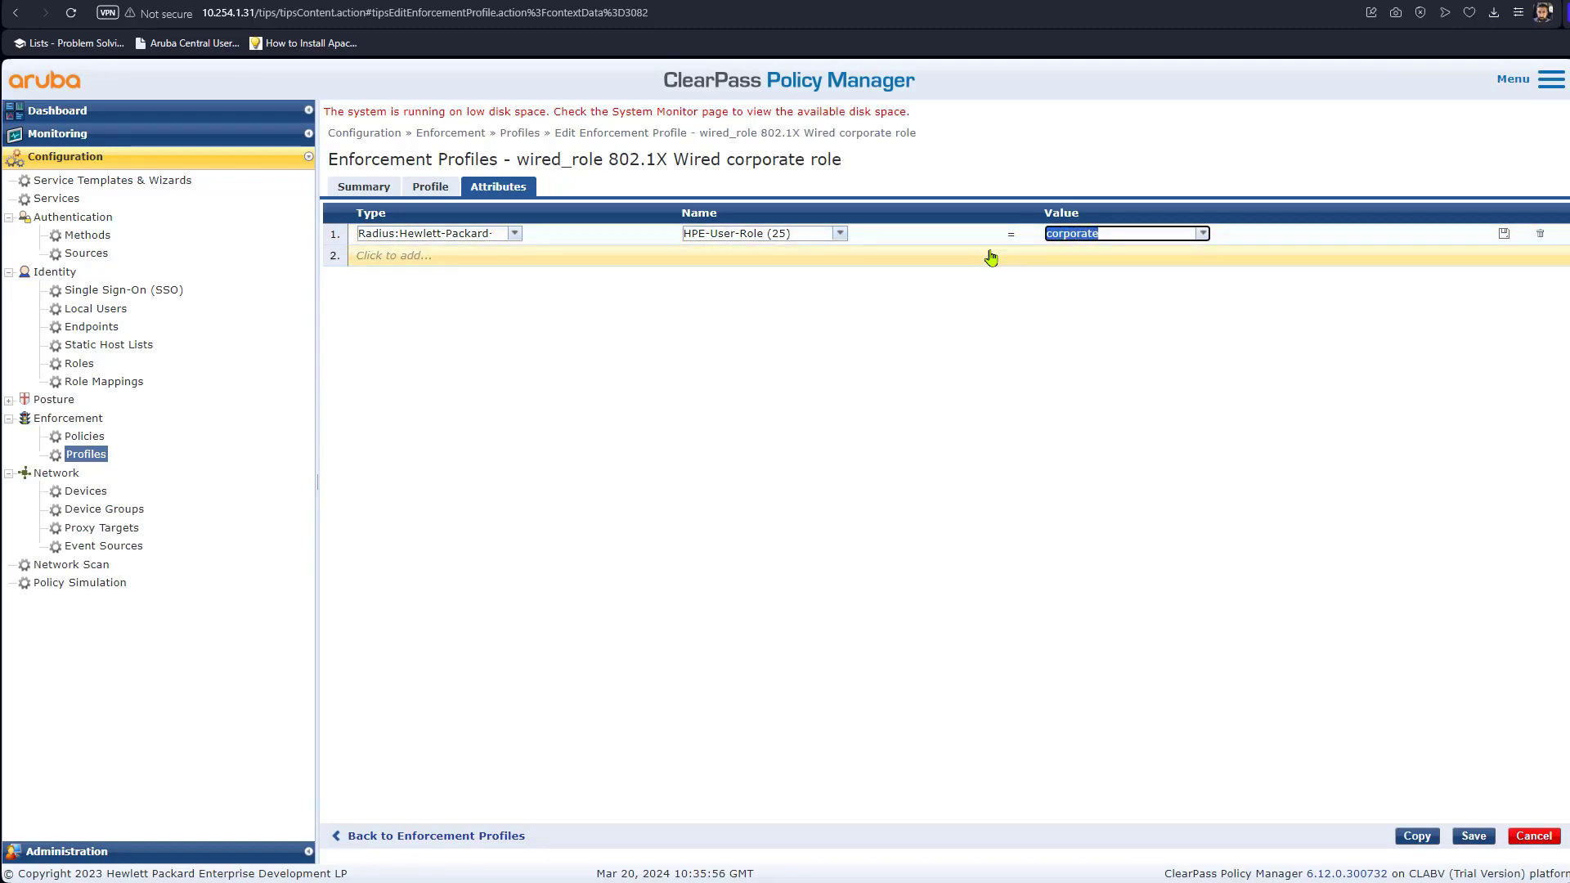
key("ctrl+v")
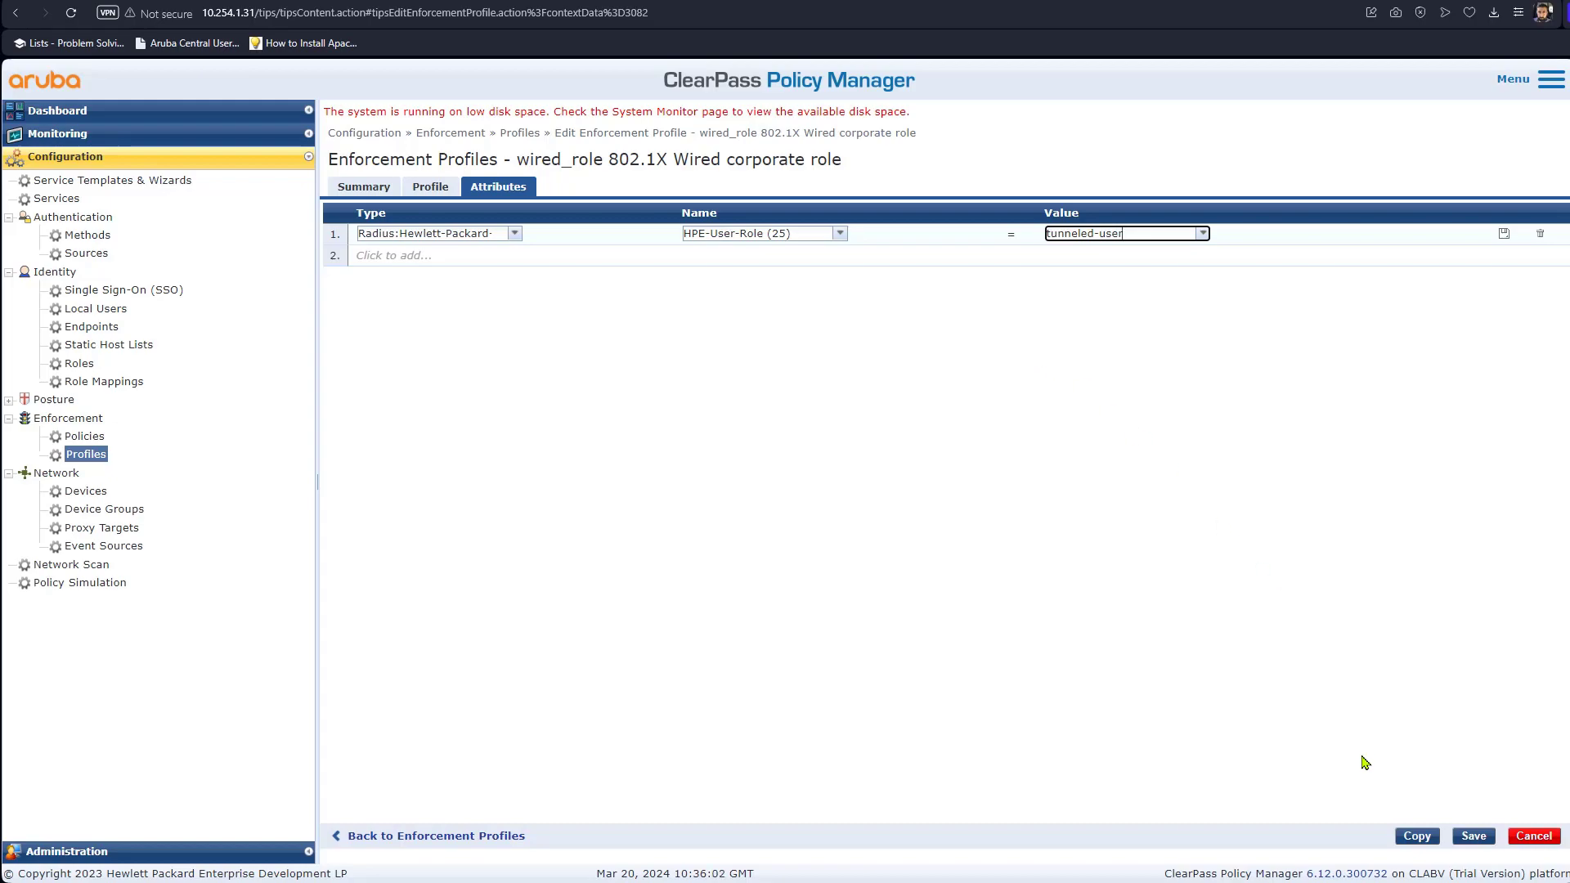
left_click(1474, 836)
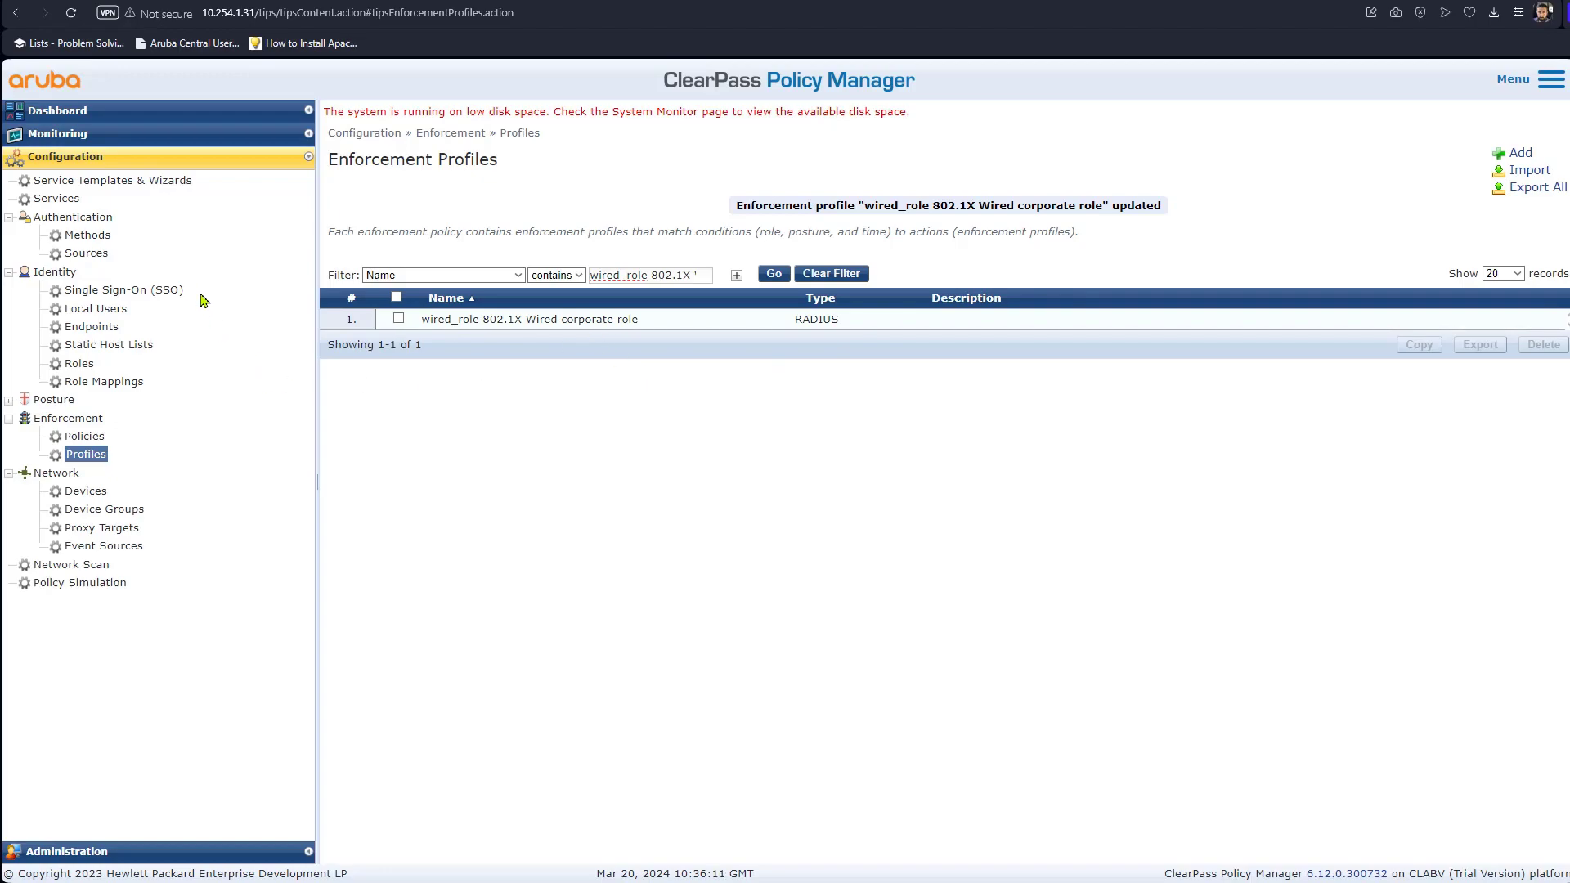
left_click(59, 199)
Copy the corporate role profile name from the wired_role 802.1X Wired service's enforcement rules and reopen that profile.
left_click(594, 293)
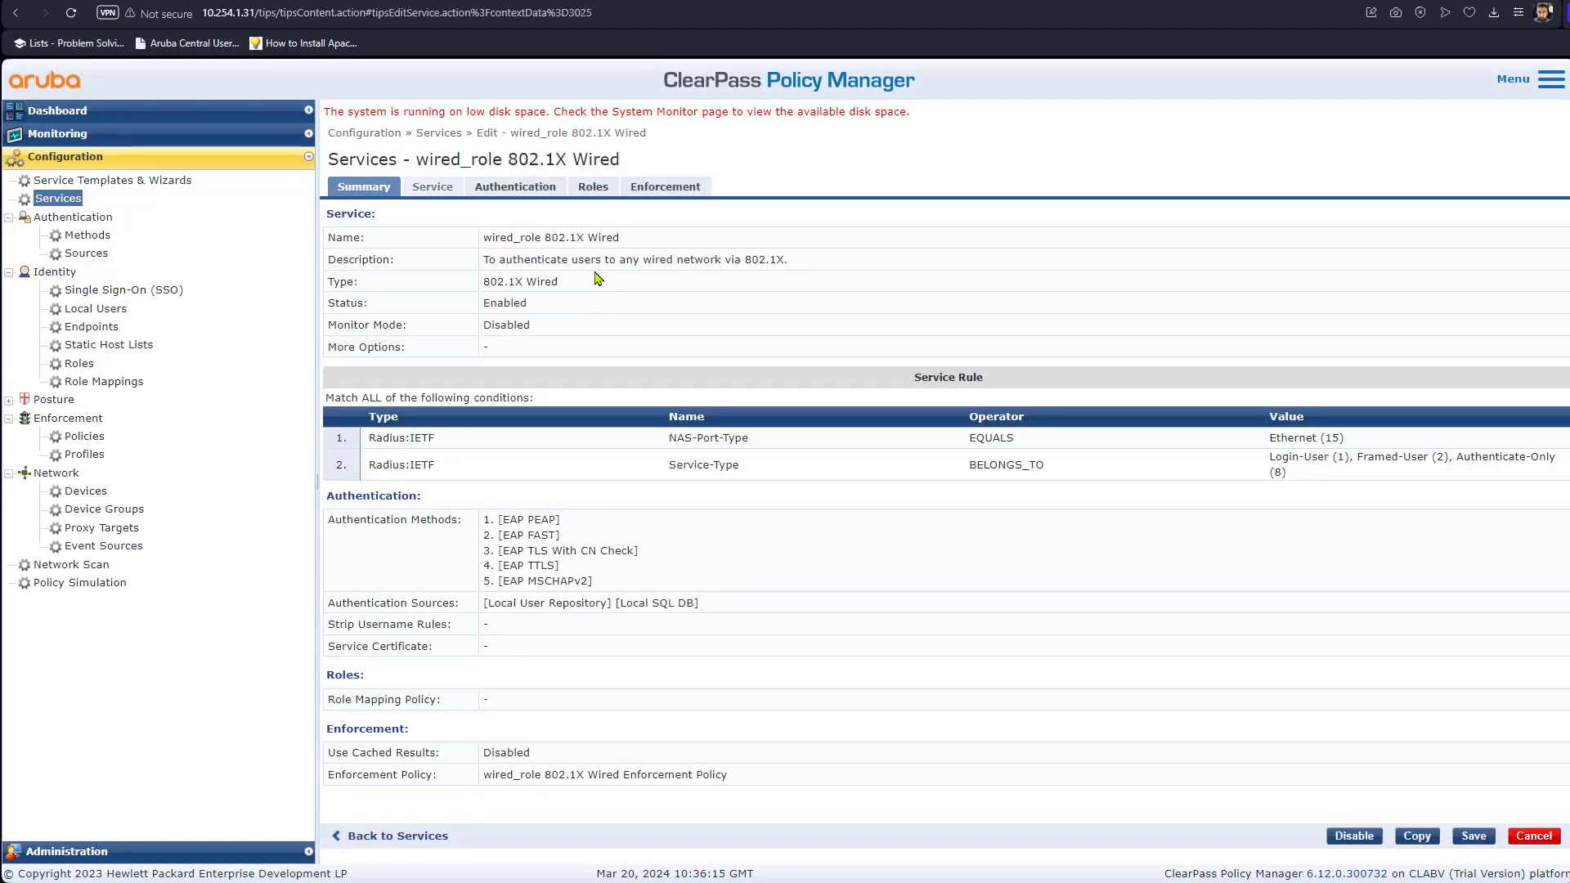
left_click(654, 191)
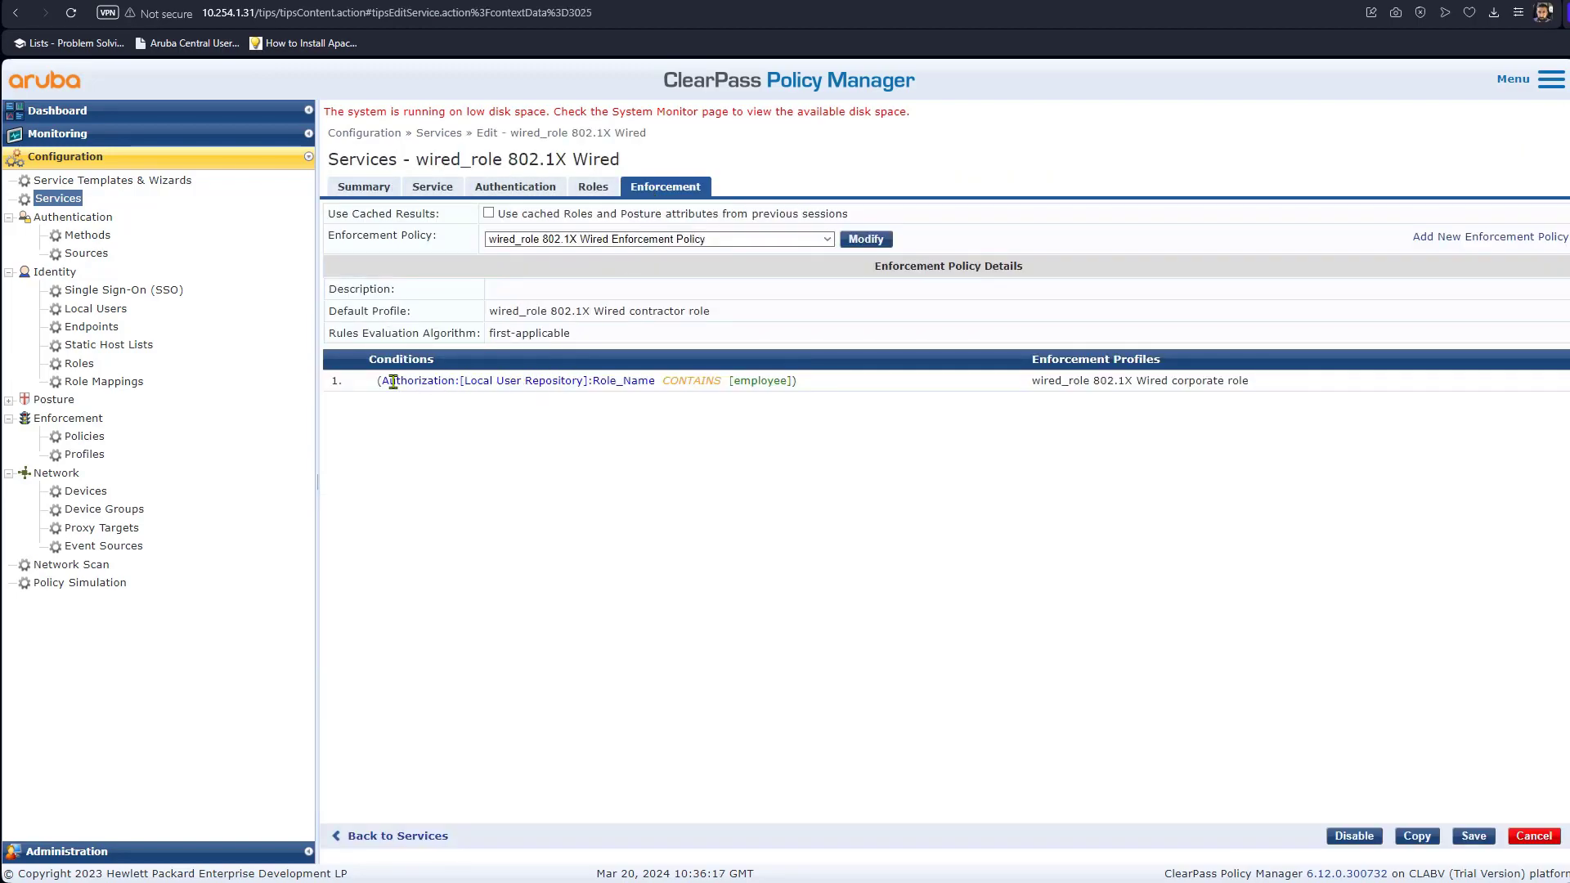
left_click_drag(390, 381, 794, 390)
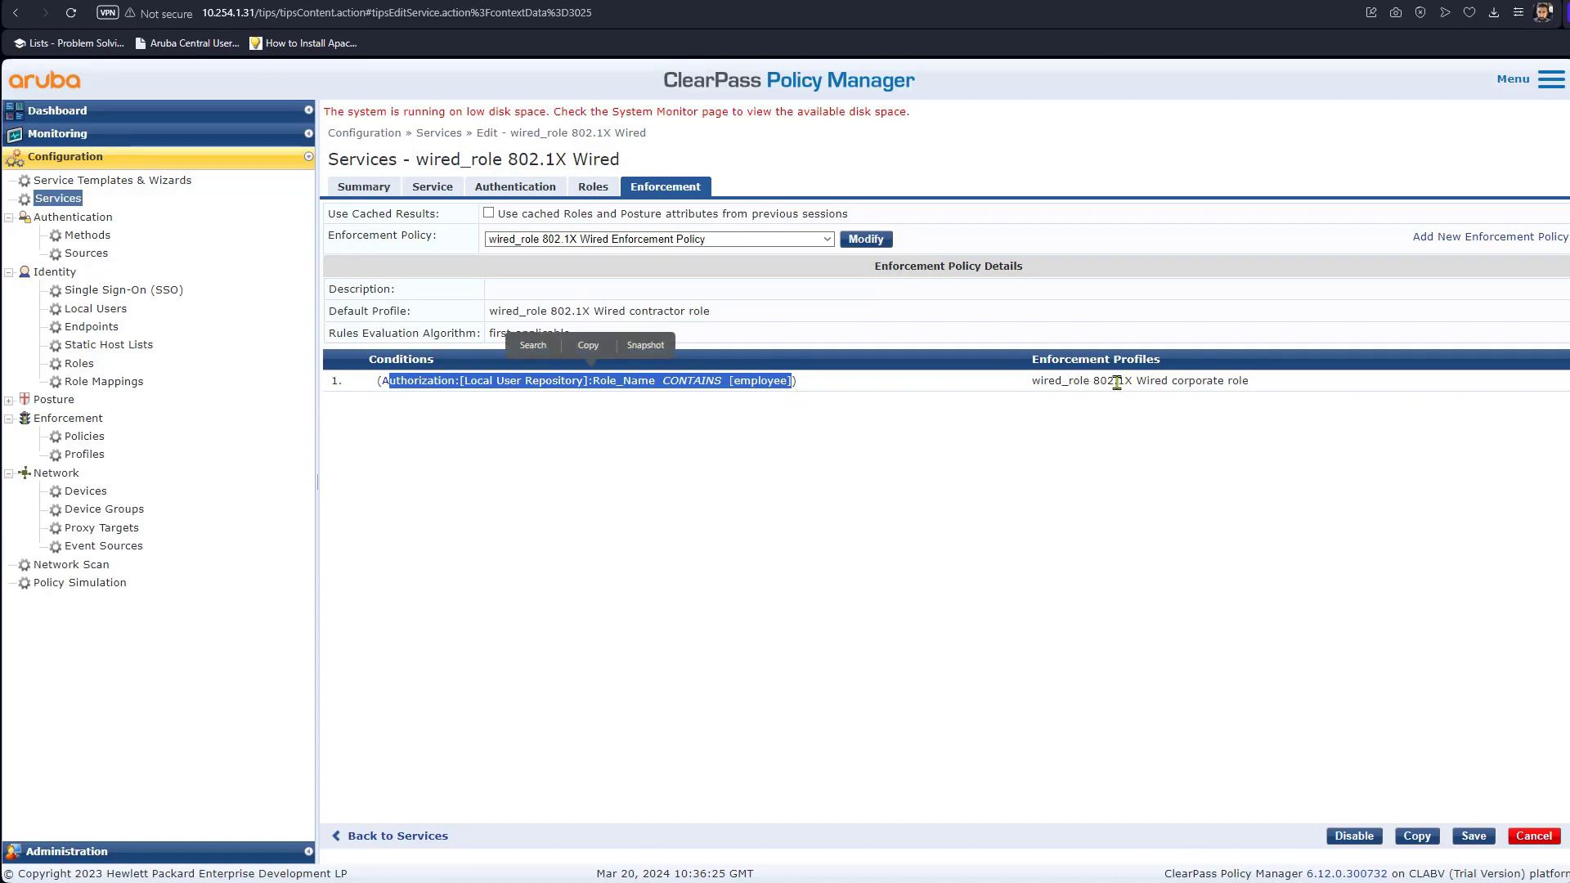
left_click_drag(1041, 380, 1254, 391)
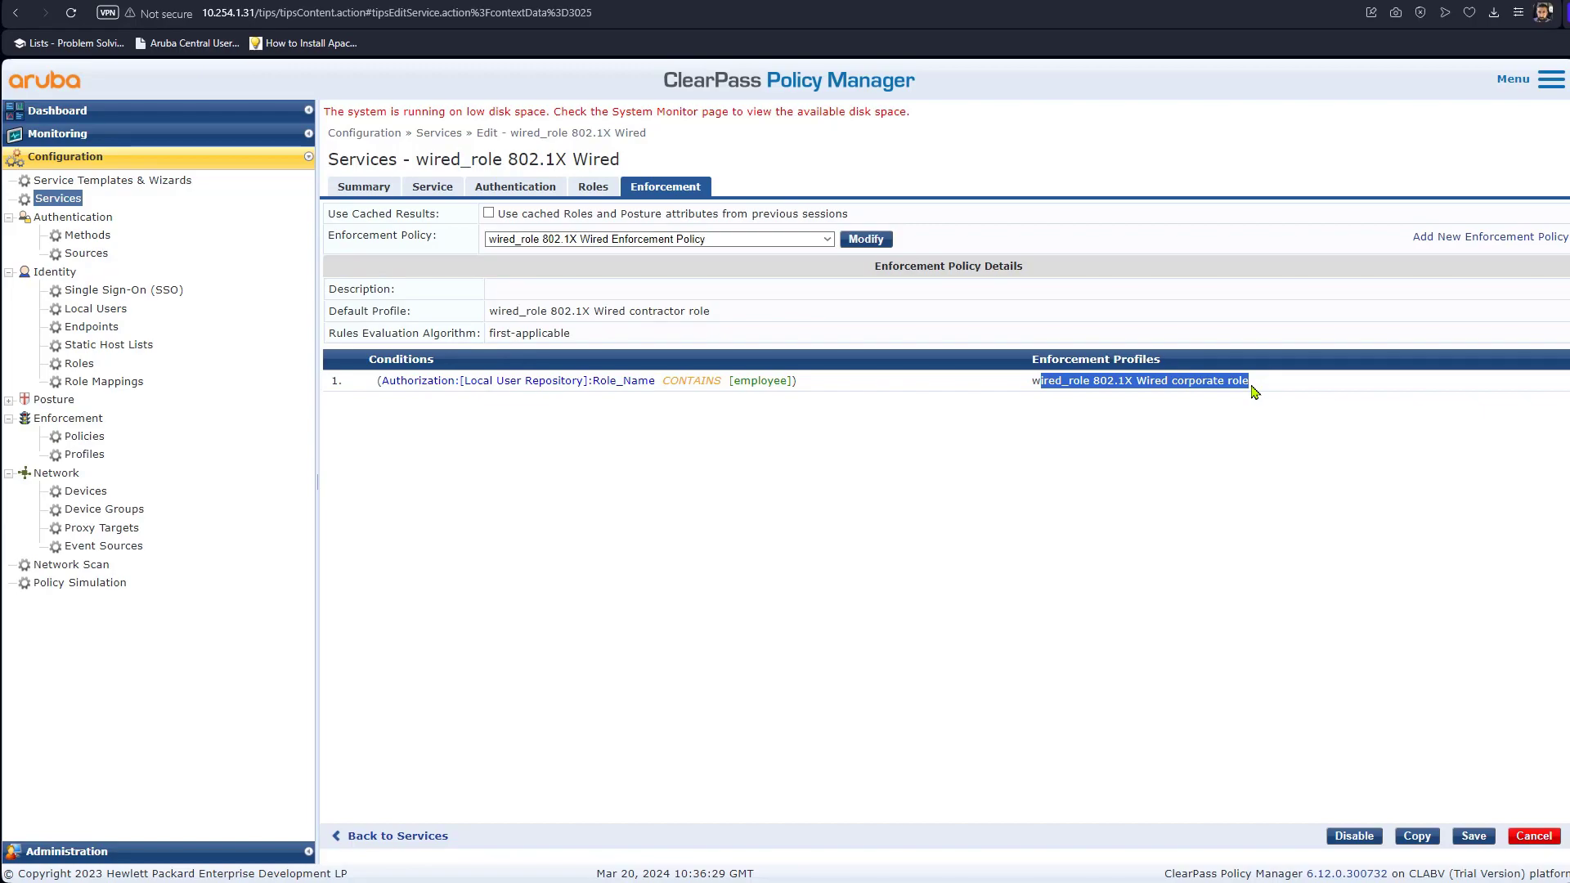
left_click_drag(1254, 391, 1254, 391)
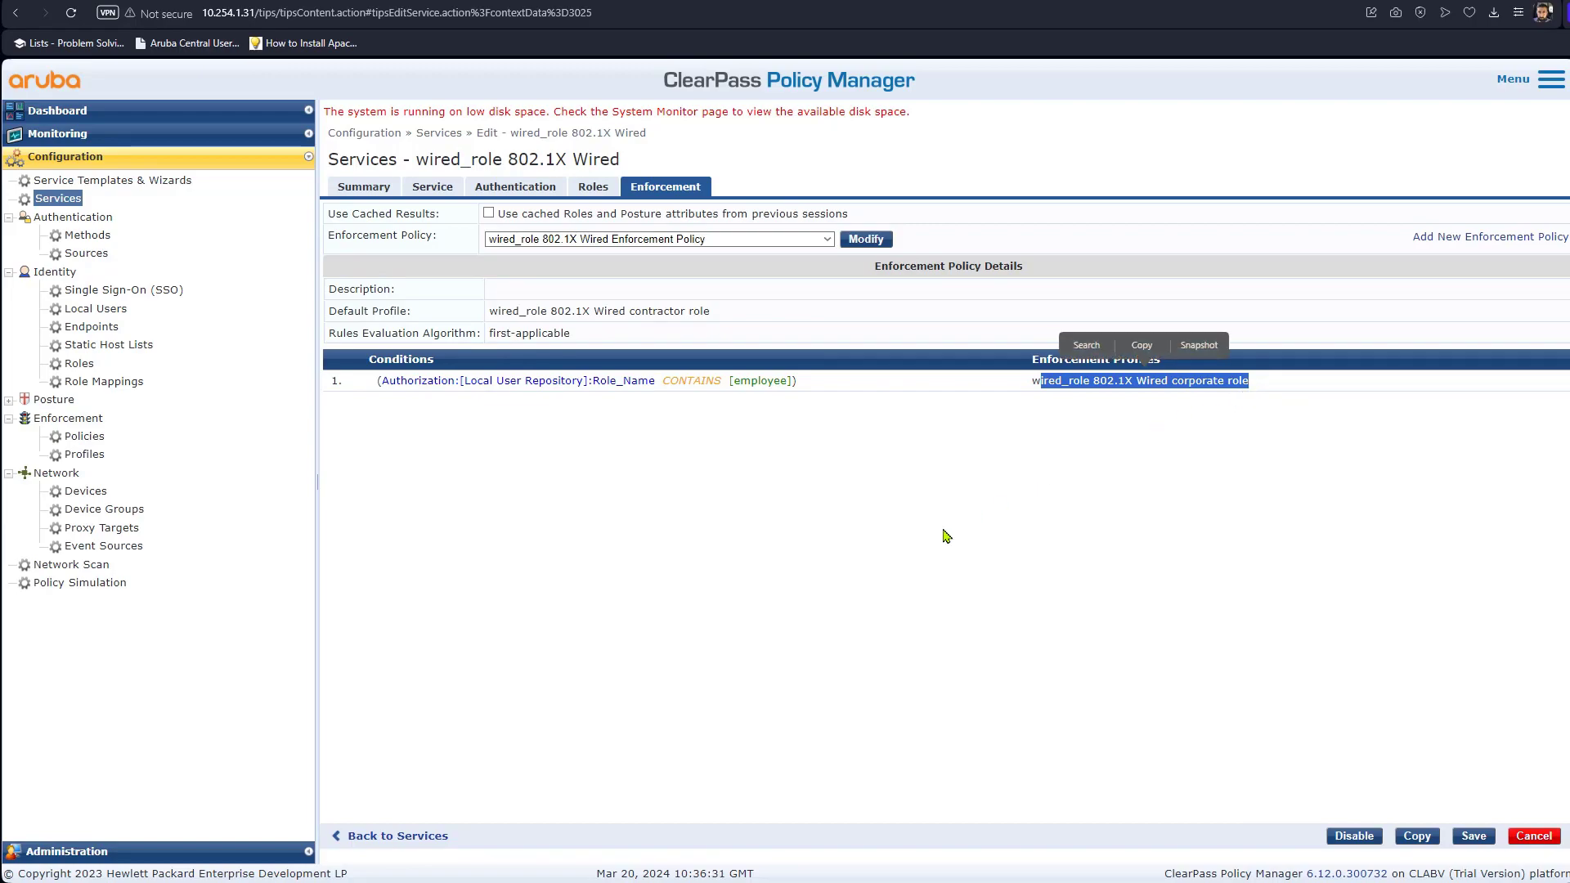
left_click(98, 455)
left_click(640, 301)
Replace 'corporate' with 'tunneled' in the profile name, check the tunneled-user attribute, and save.
left_click(430, 213)
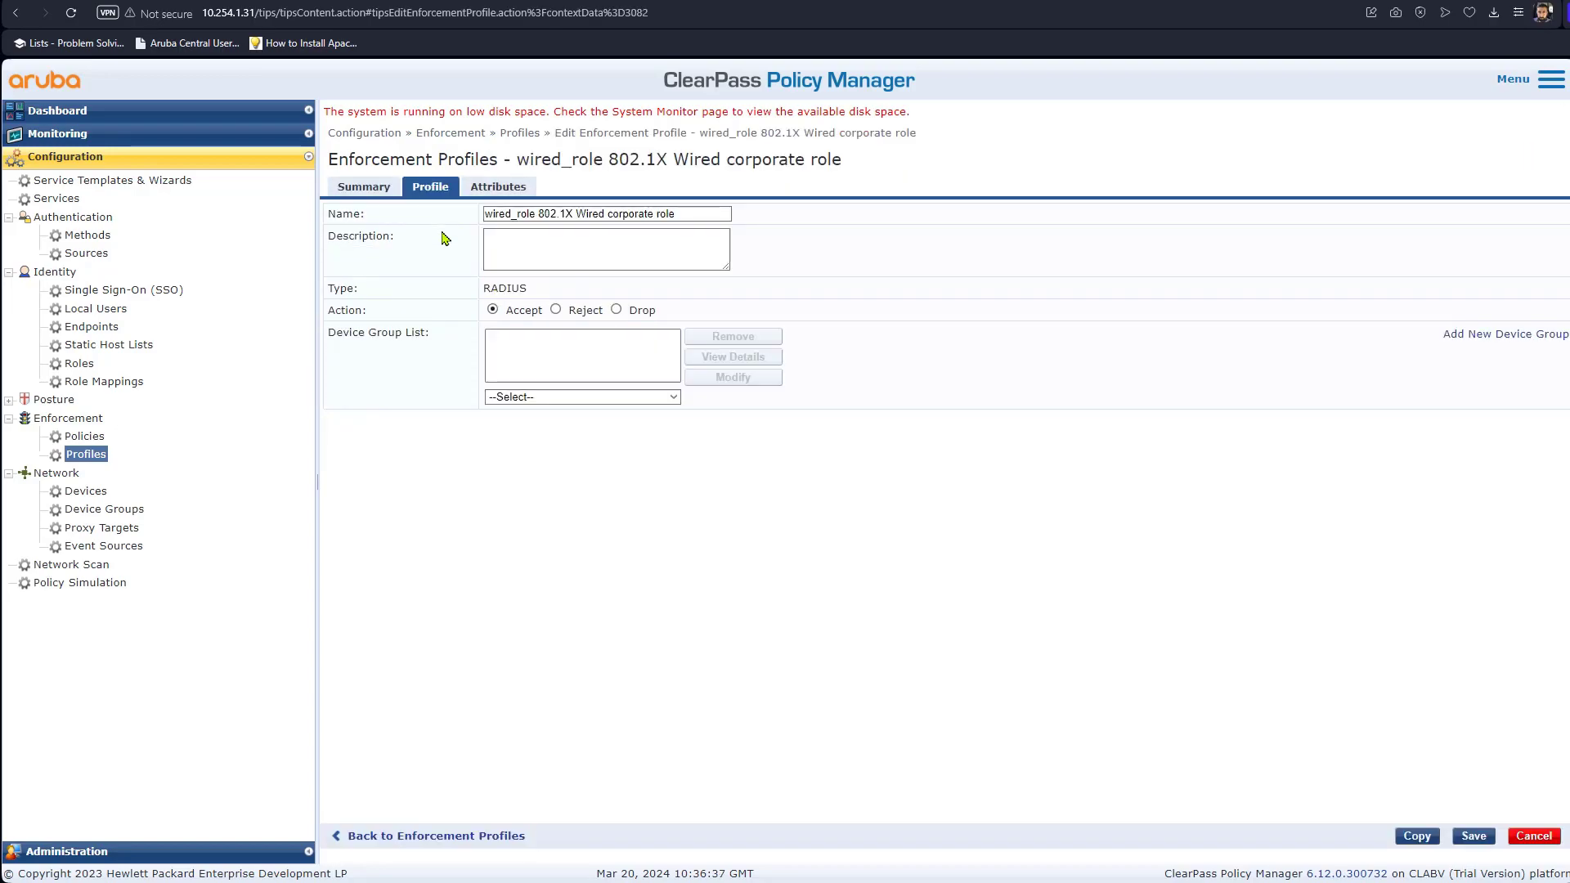
left_click(637, 214)
key("Right")
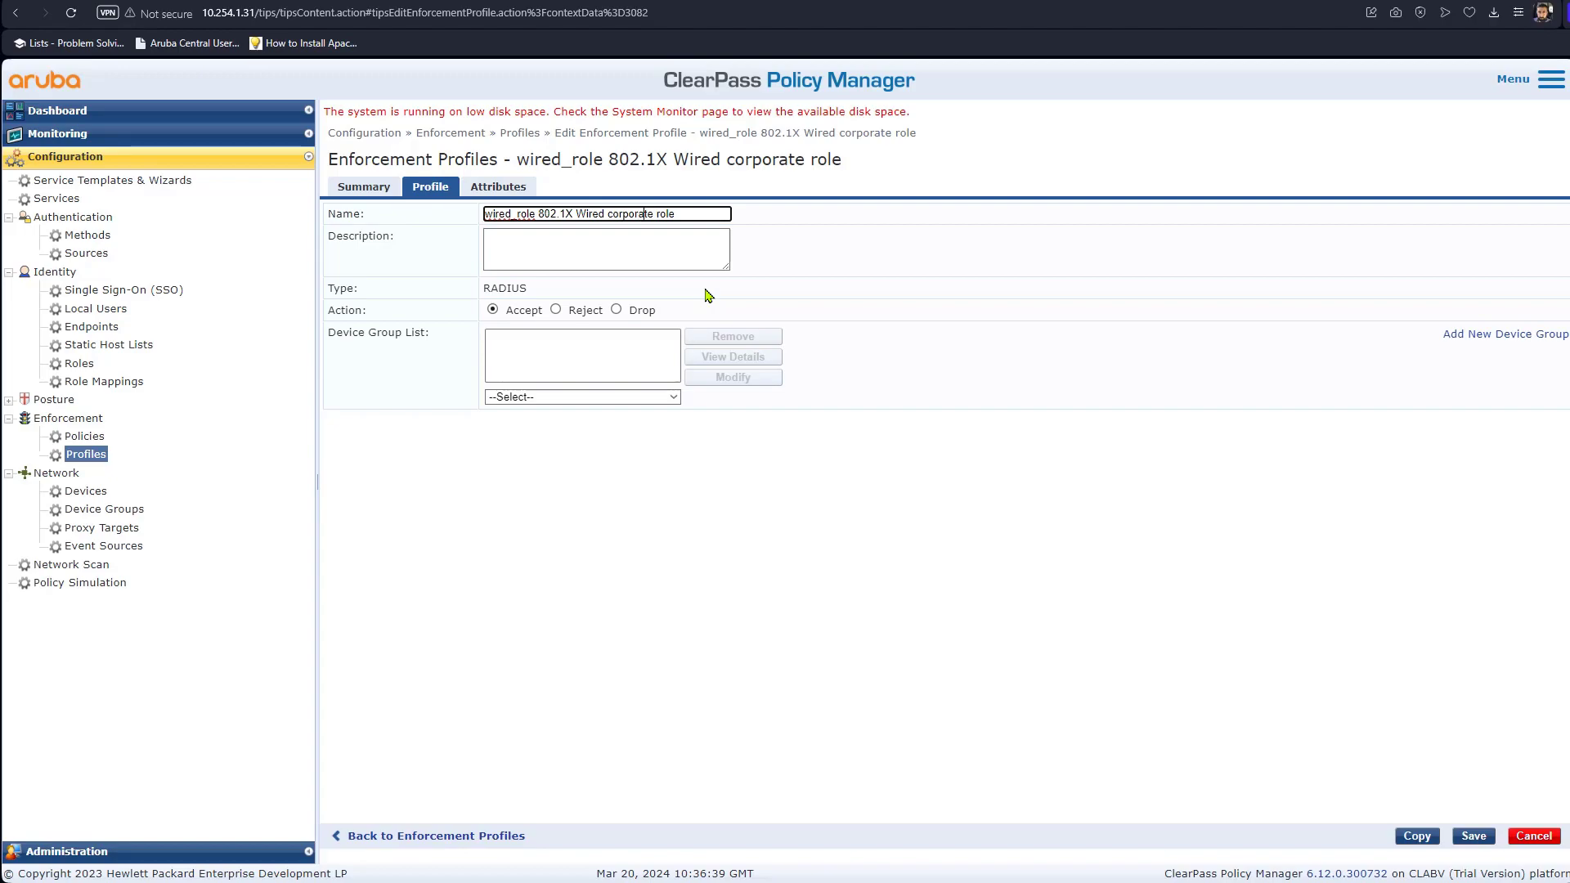
key("BackSpace")
key("BackSpace")
key("BackSpace")
key("BackSpace")
key("BackSpace")
key("BackSpace")
key("BackSpace")
key("BackSpace")
key("BackSpace")
key("BackSpace")
type("tunneled")
left_click(503, 189)
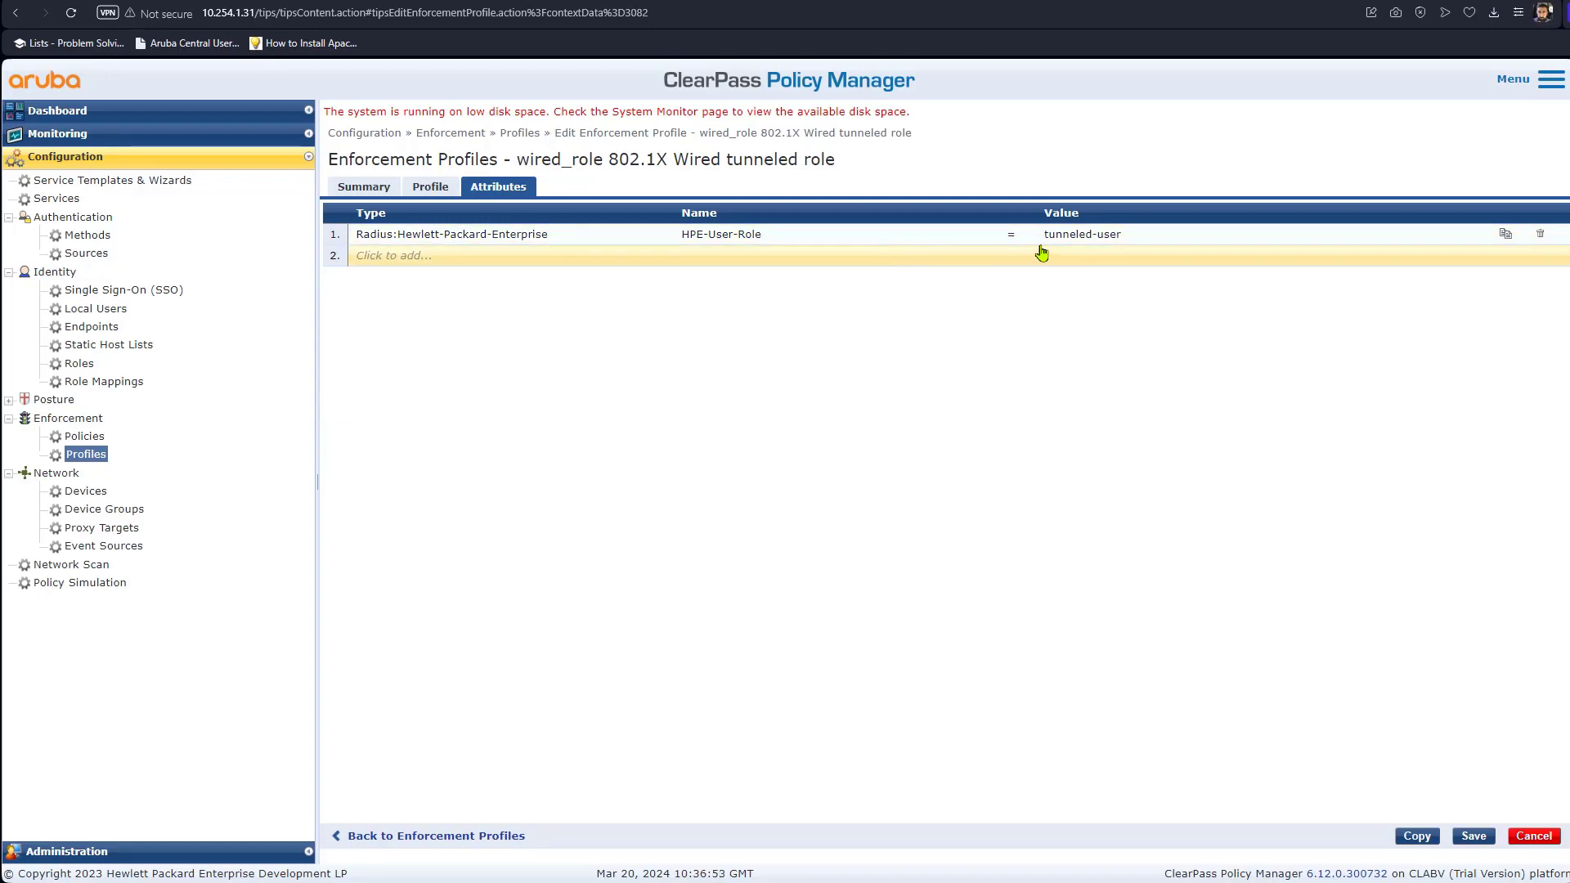
left_click(1474, 838)
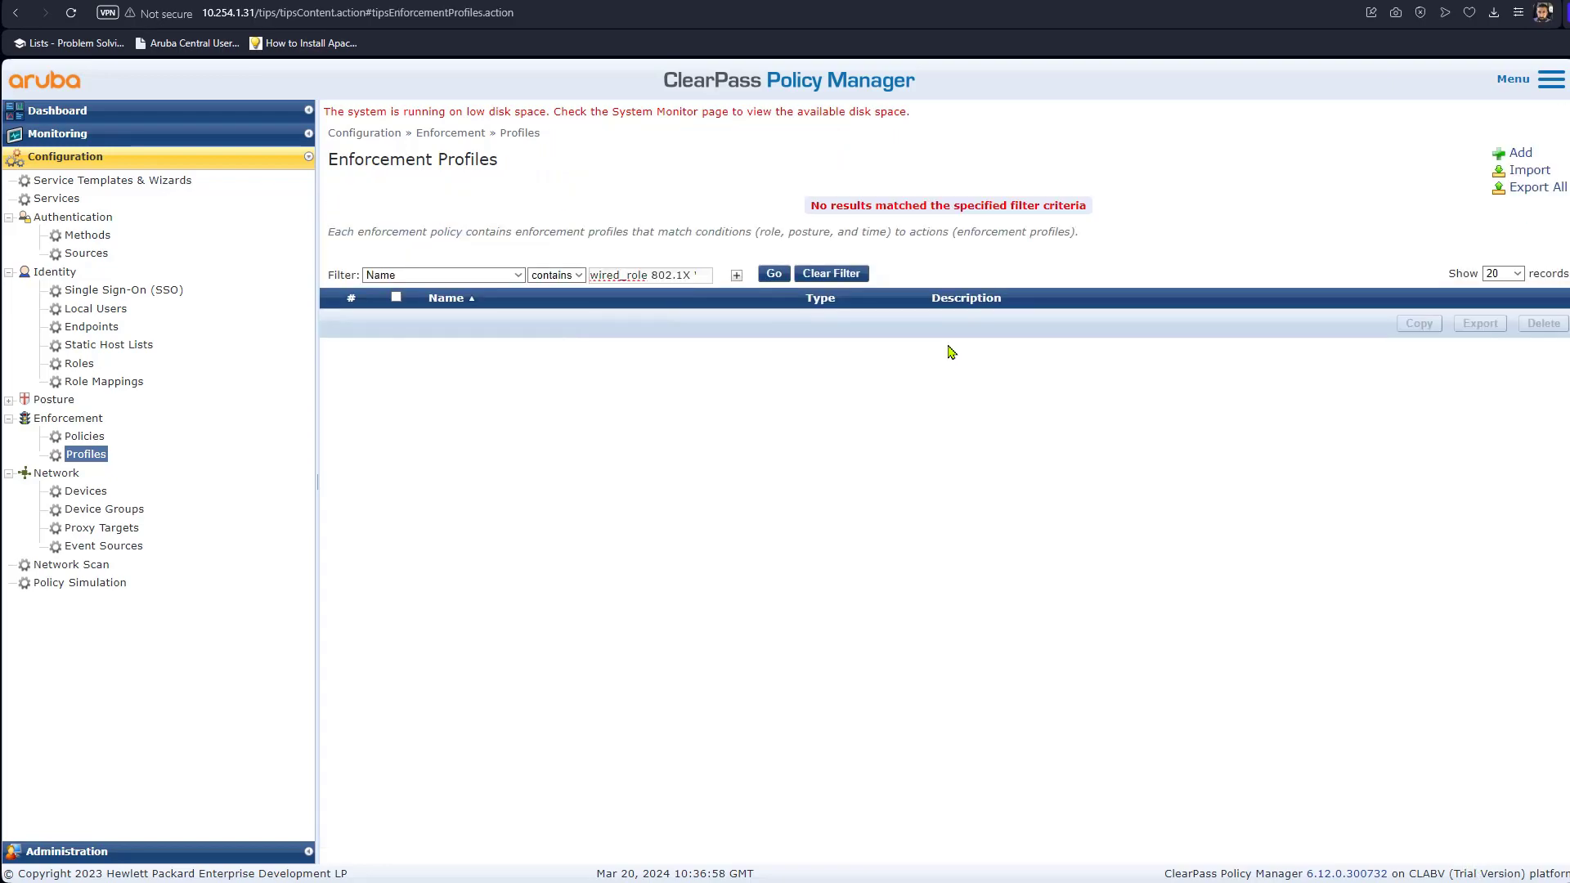
left_click(812, 280)
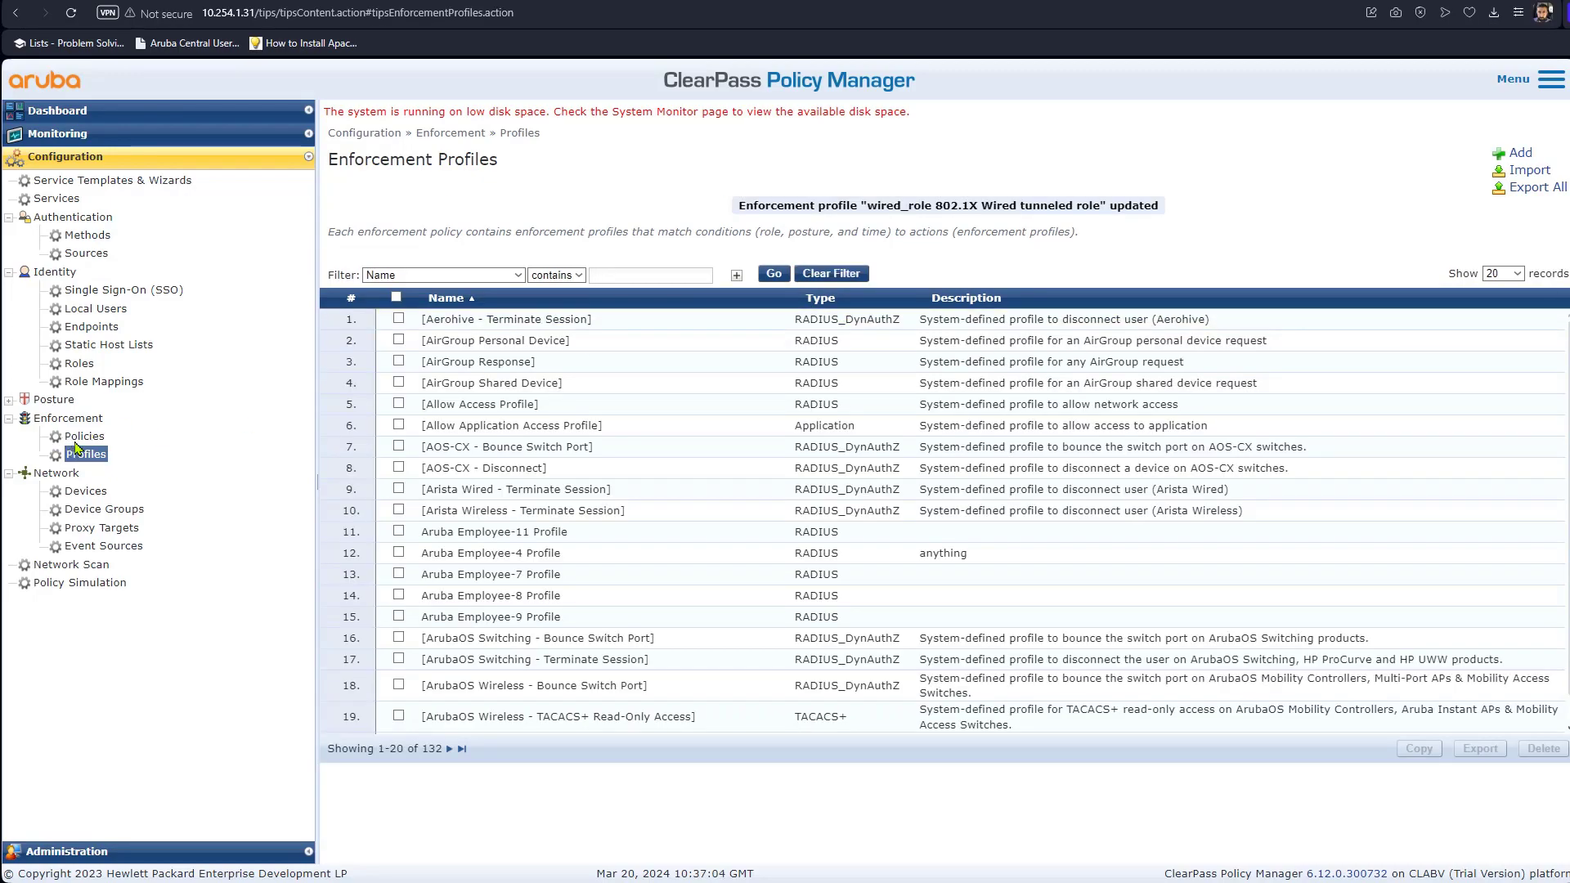
Show the Enforcement tab of the 'wired_role 802.1X Wired' service under Configuration > Services.
left_click(66, 201)
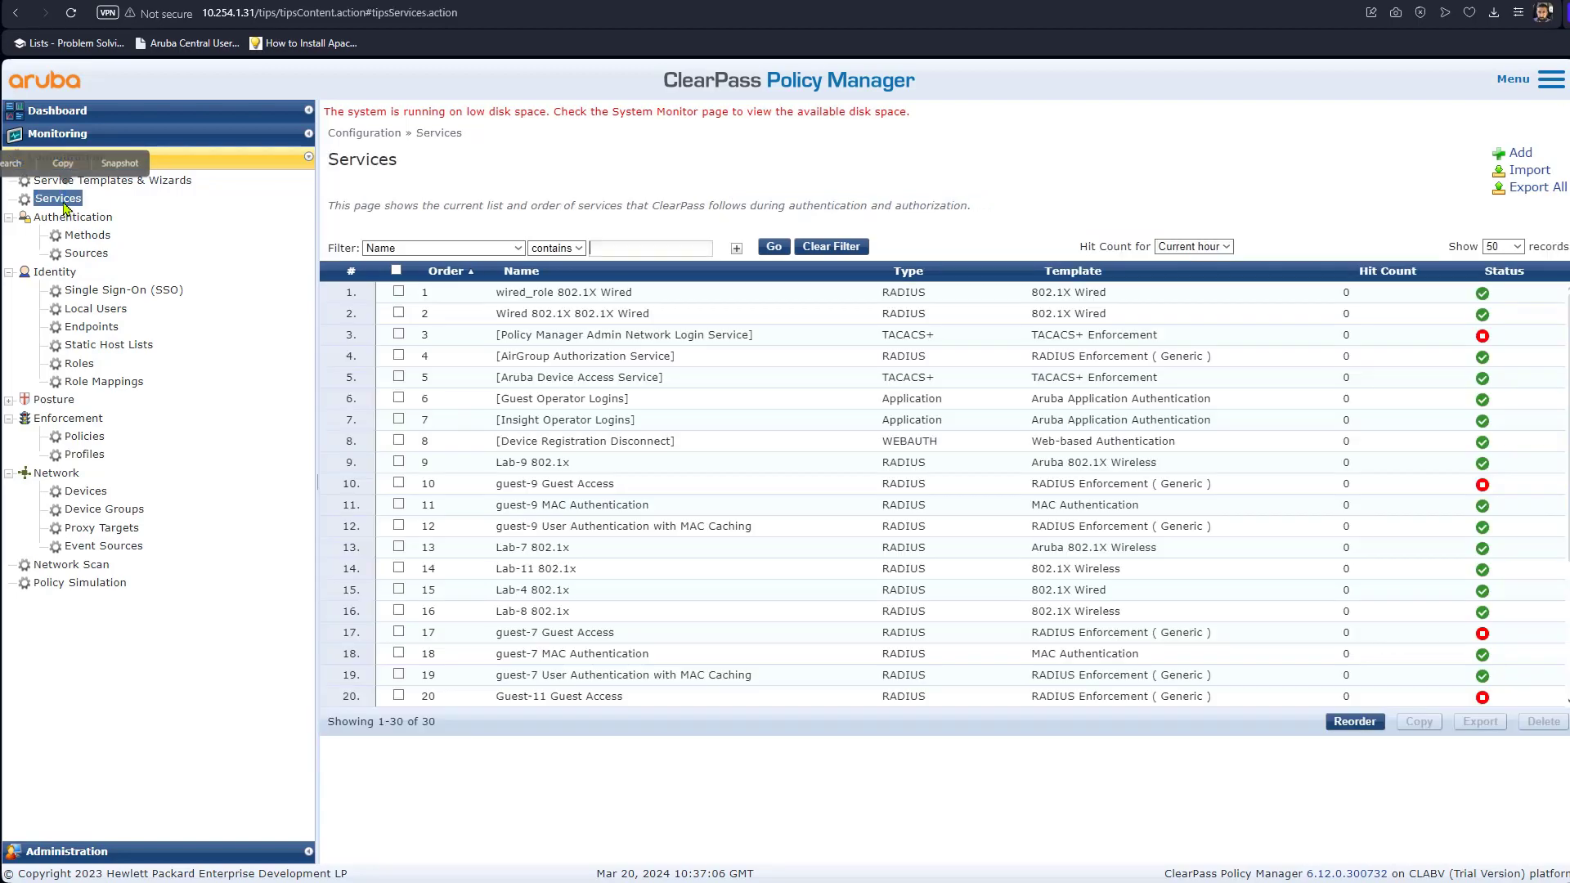
left_click(652, 295)
left_click(663, 188)
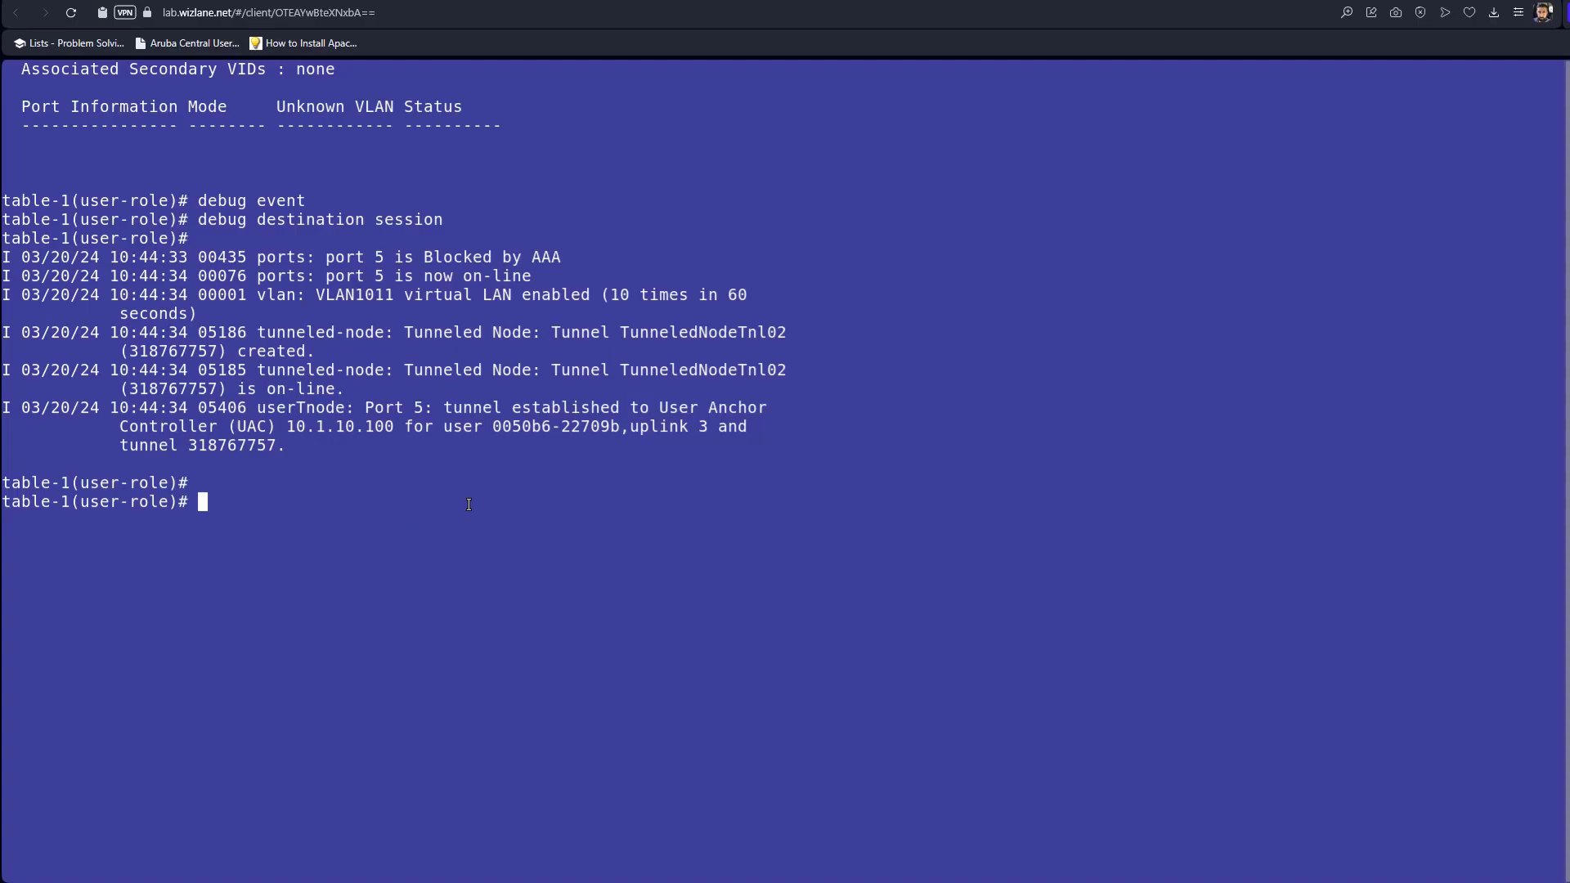
On the MC1 controller console, highlight the GE0/0/1 trunk row carrying VLAN 1011.
left_click(916, 0)
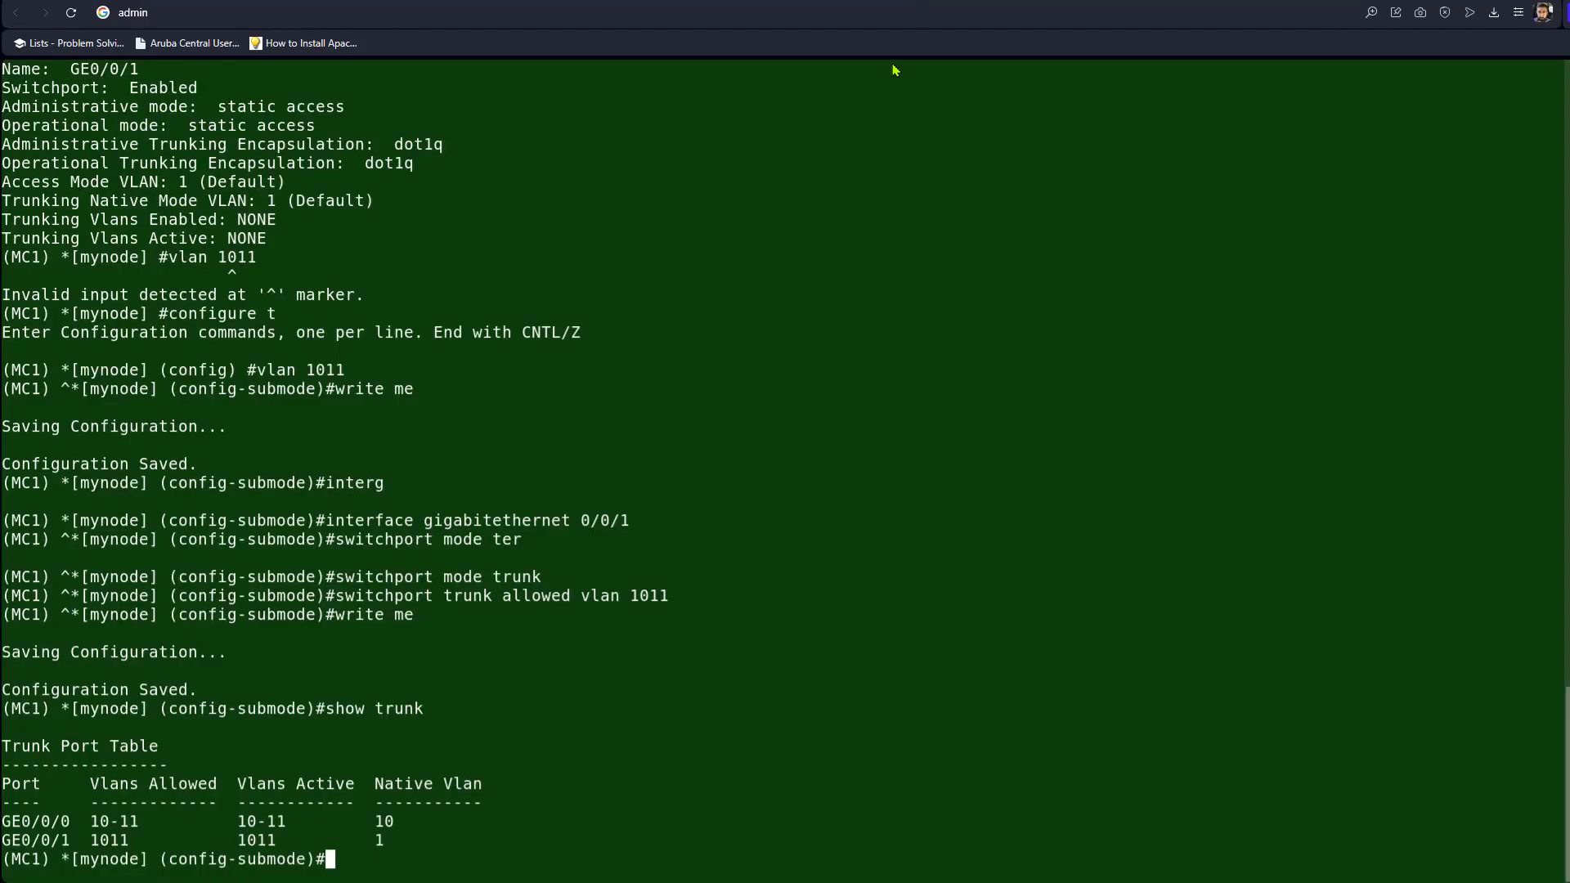
key("Return")
key("Return")
key("Return")
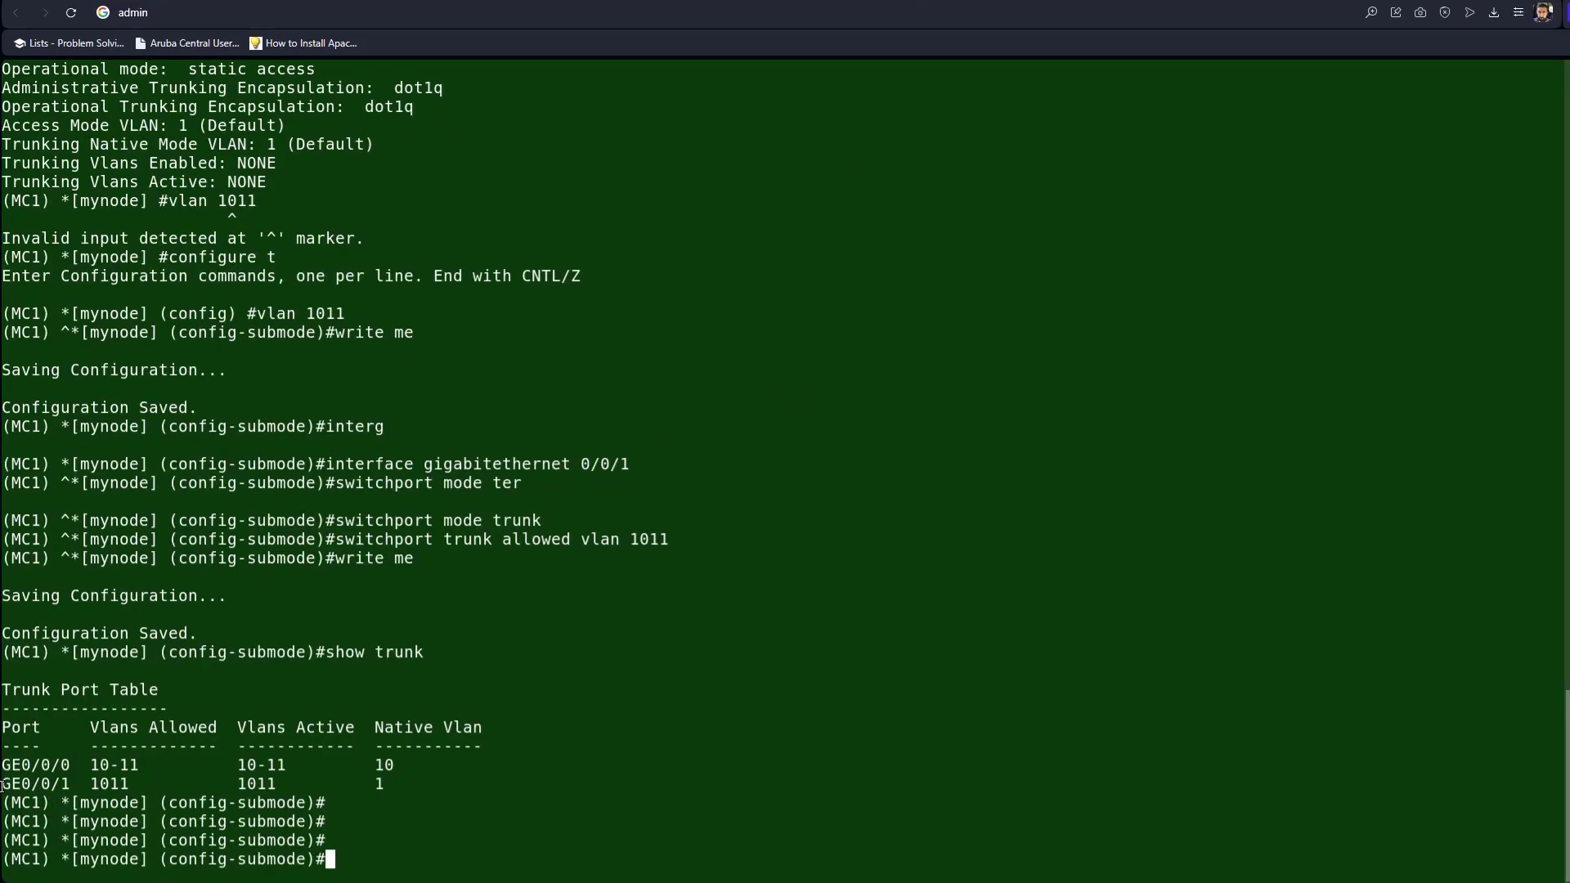
left_click_drag(3, 785, 115, 783)
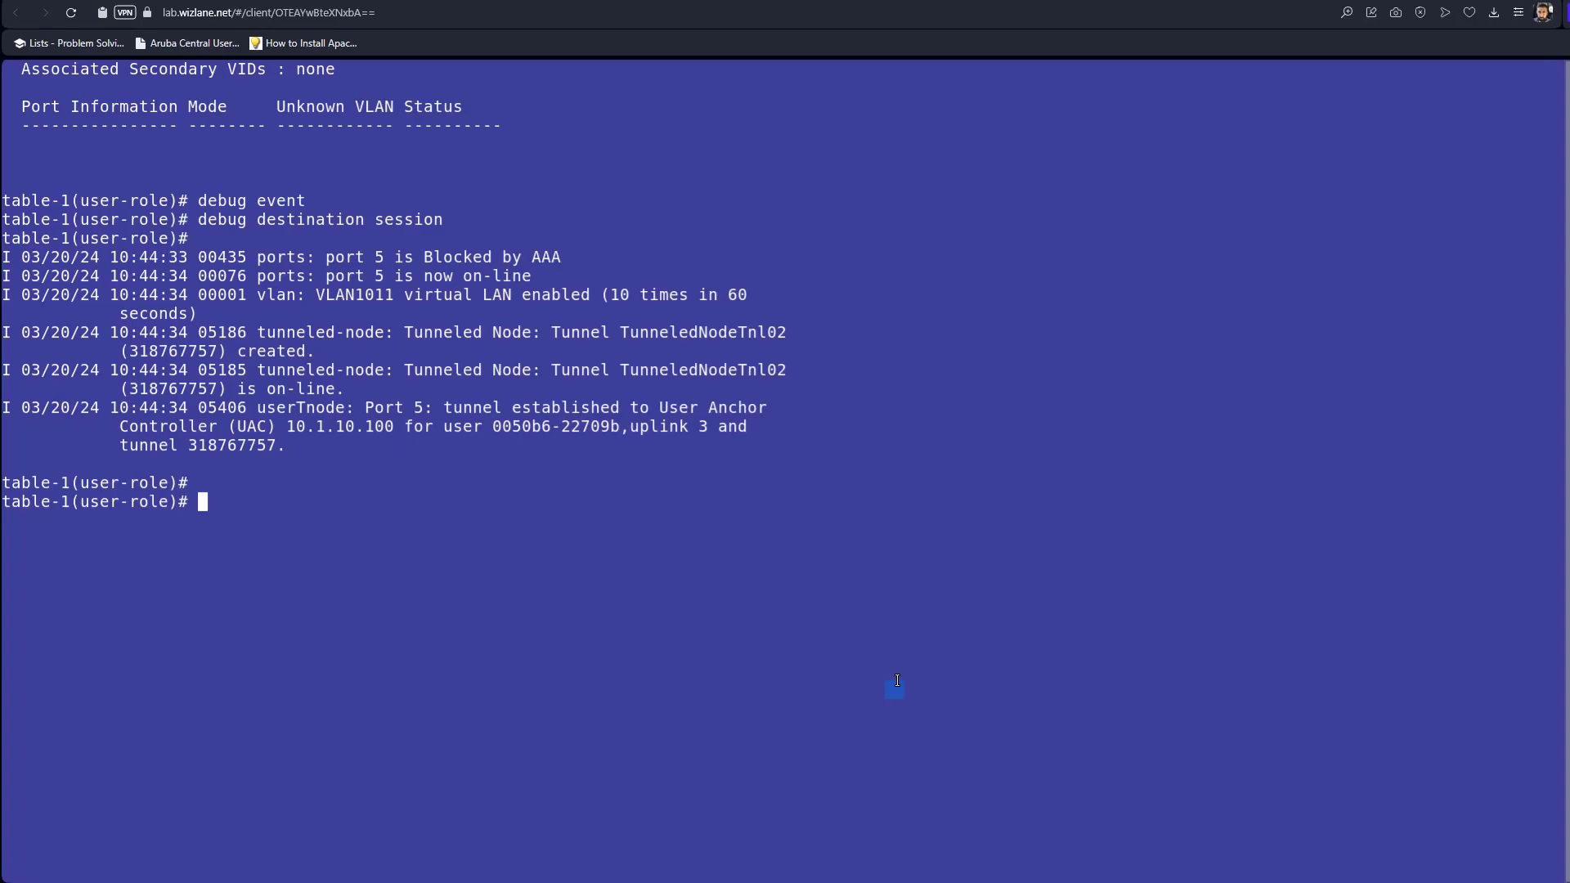
Run 'show port-access clients' and highlight the port 5 client's VLAN 1011.
type("sho port")
key("Tab")
type("-a")
key("Tab")
type("cl")
key("Tab")
key("Return")
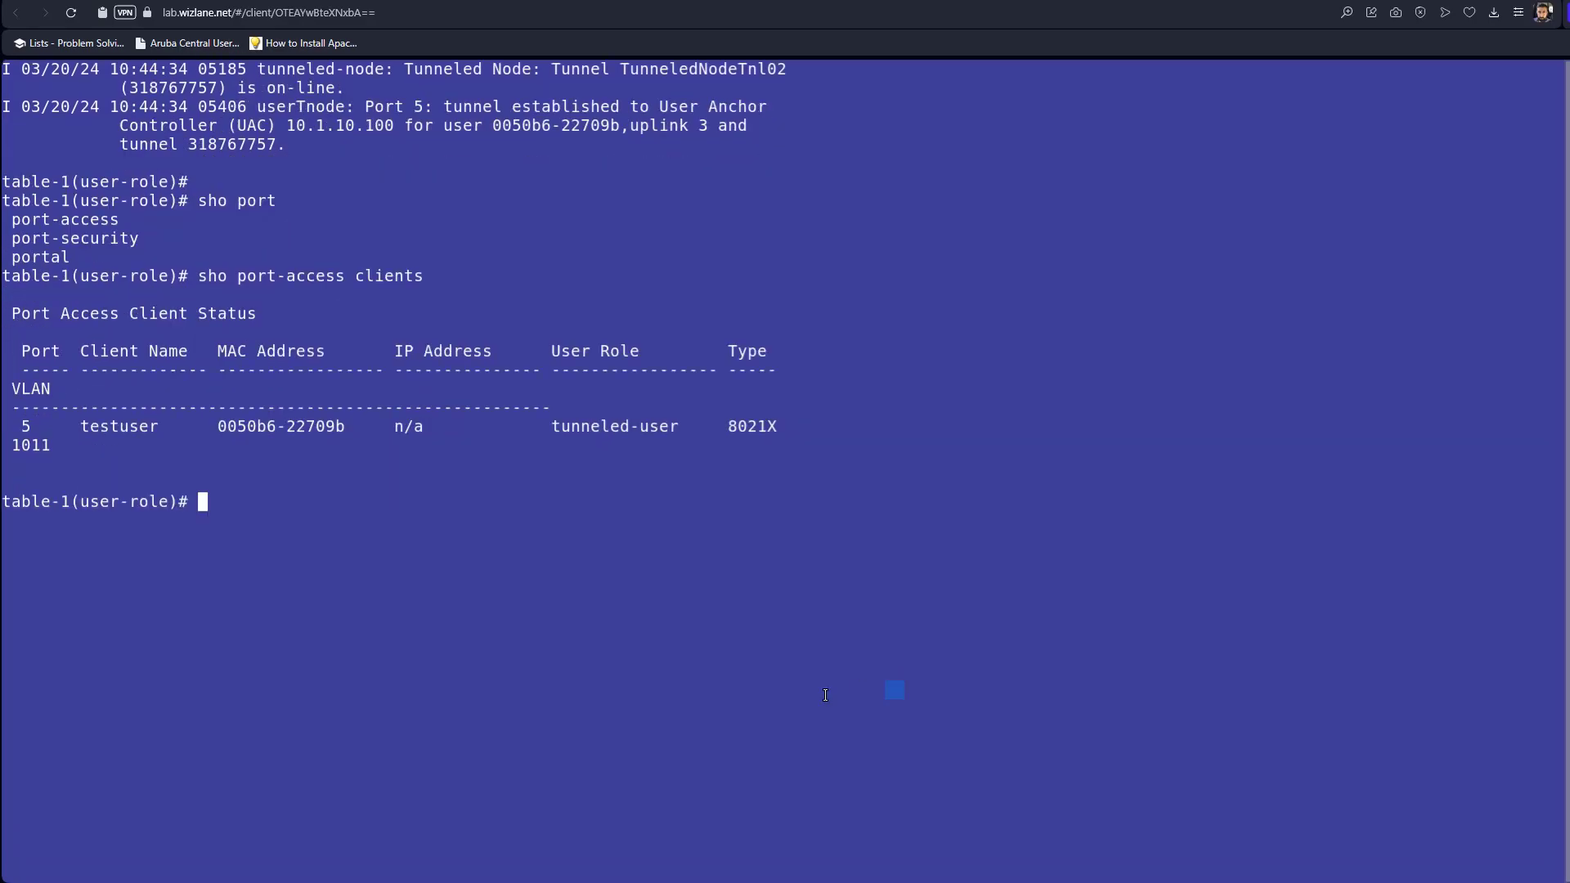
left_click_drag(53, 445, 22, 444)
Run 'show port-access clients detailed' and highlight tunneled-user role, untagged VLAN 1011, server redirect Enabled, secondary role authenticated.
key("Up")
type("de")
key("Tab")
key("Return")
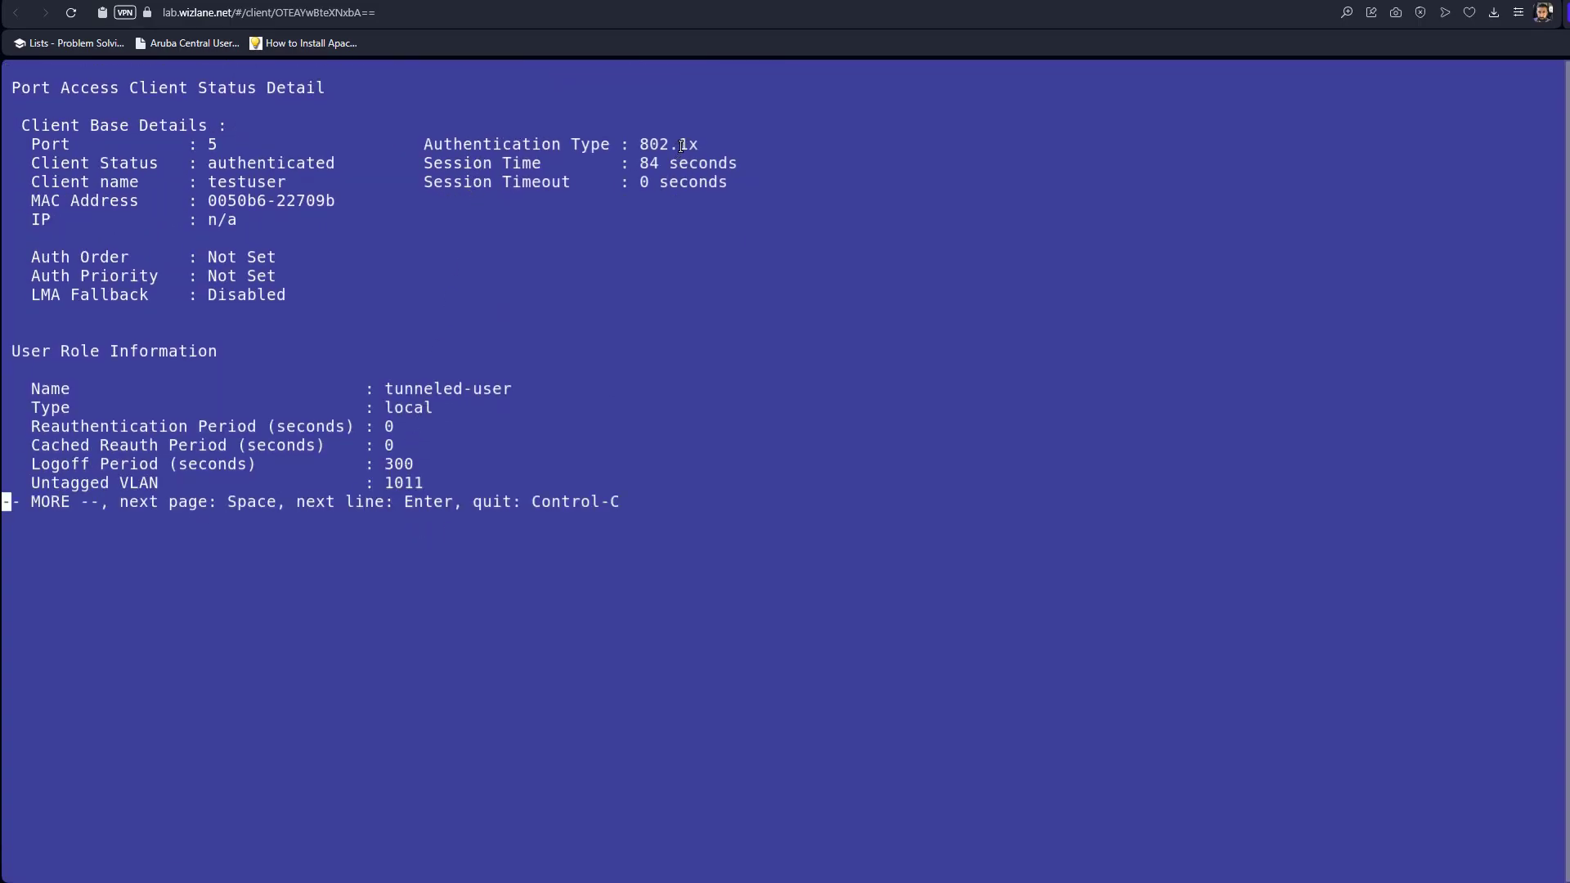
left_click_drag(508, 381, 55, 385)
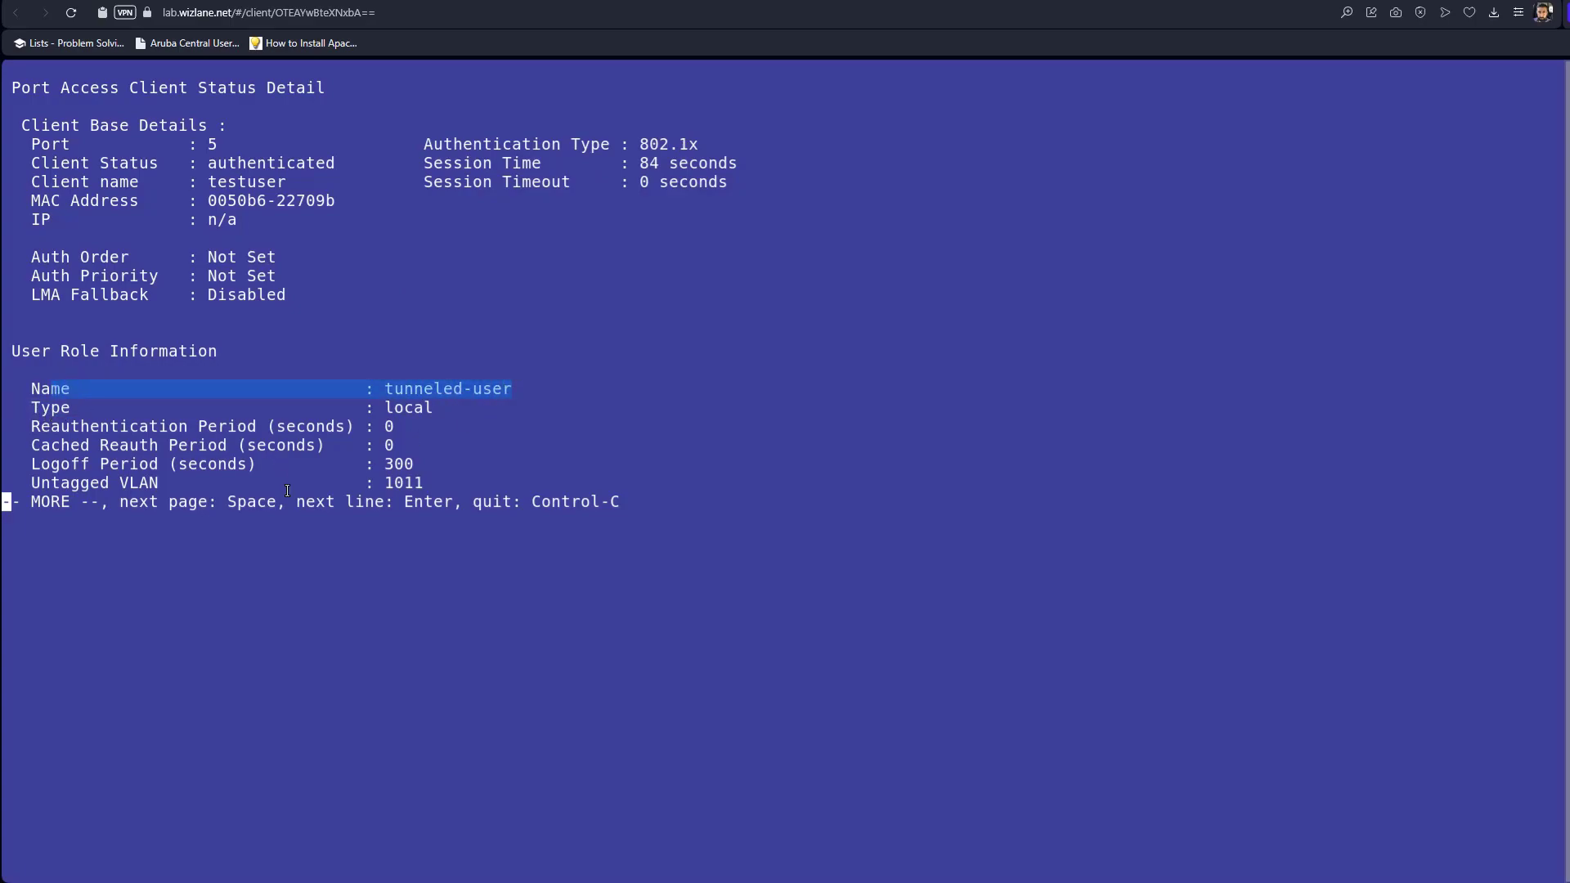
key("Return")
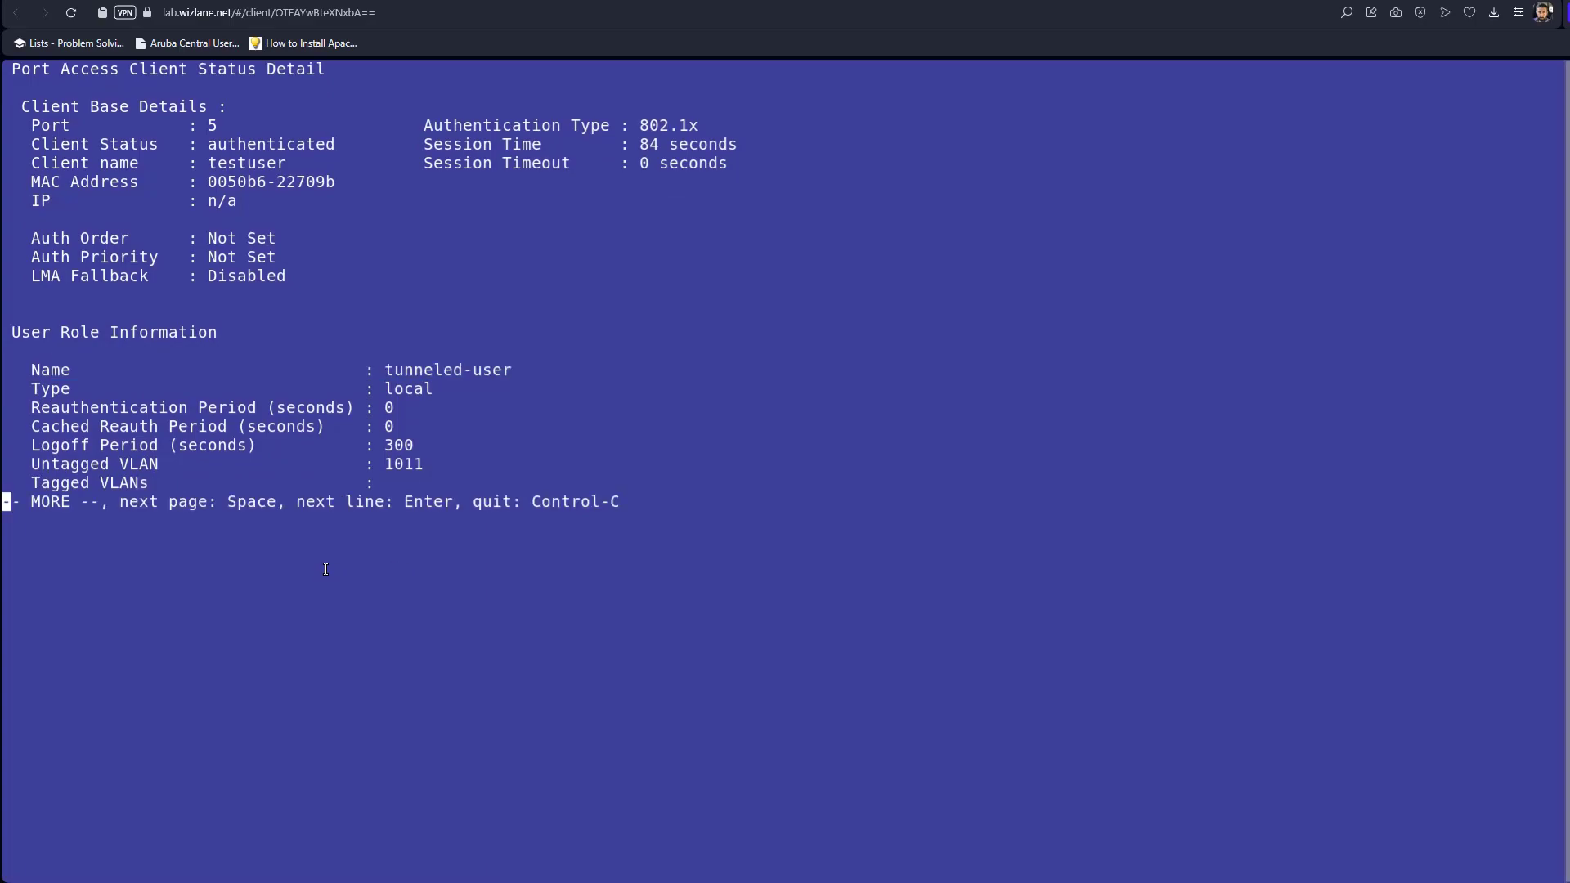
key("space")
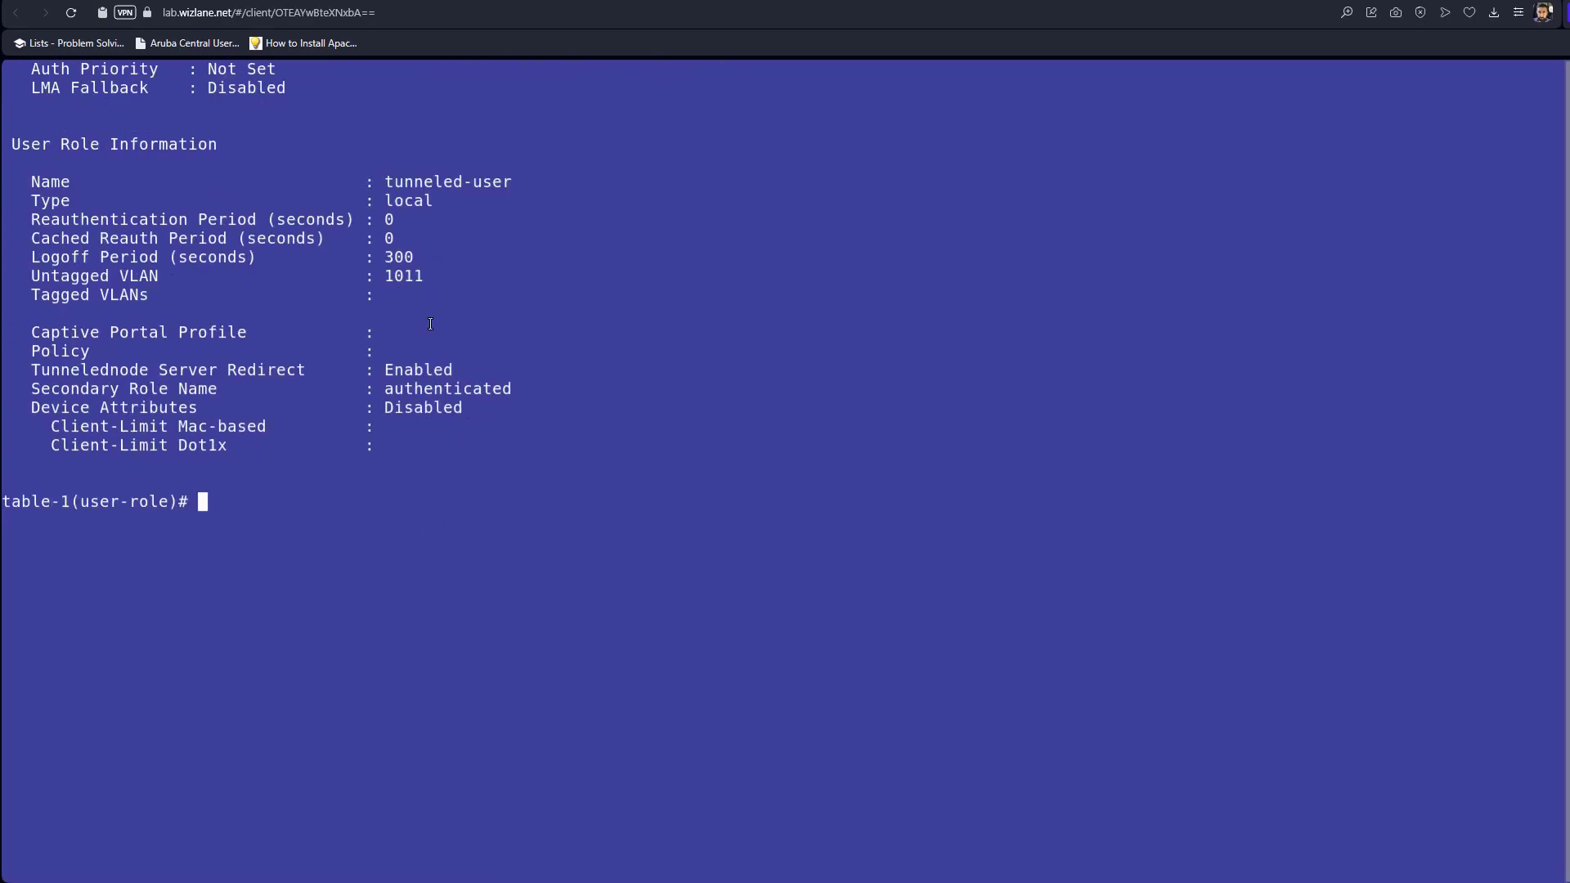
left_click_drag(429, 282, 367, 281)
left_click_drag(452, 369, 25, 369)
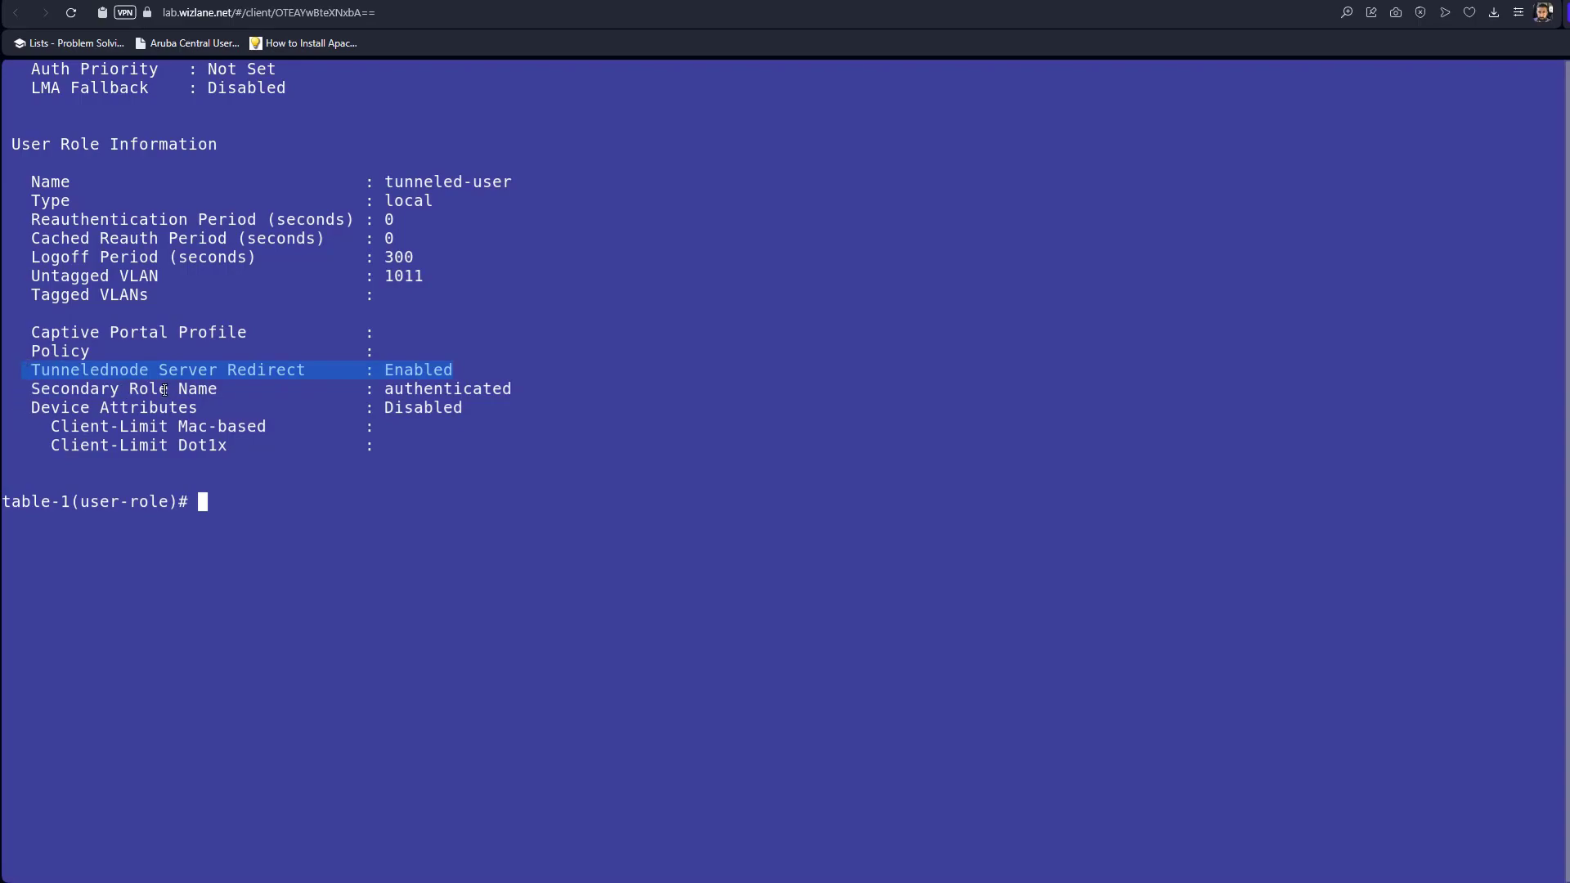
left_click_drag(511, 389, 40, 390)
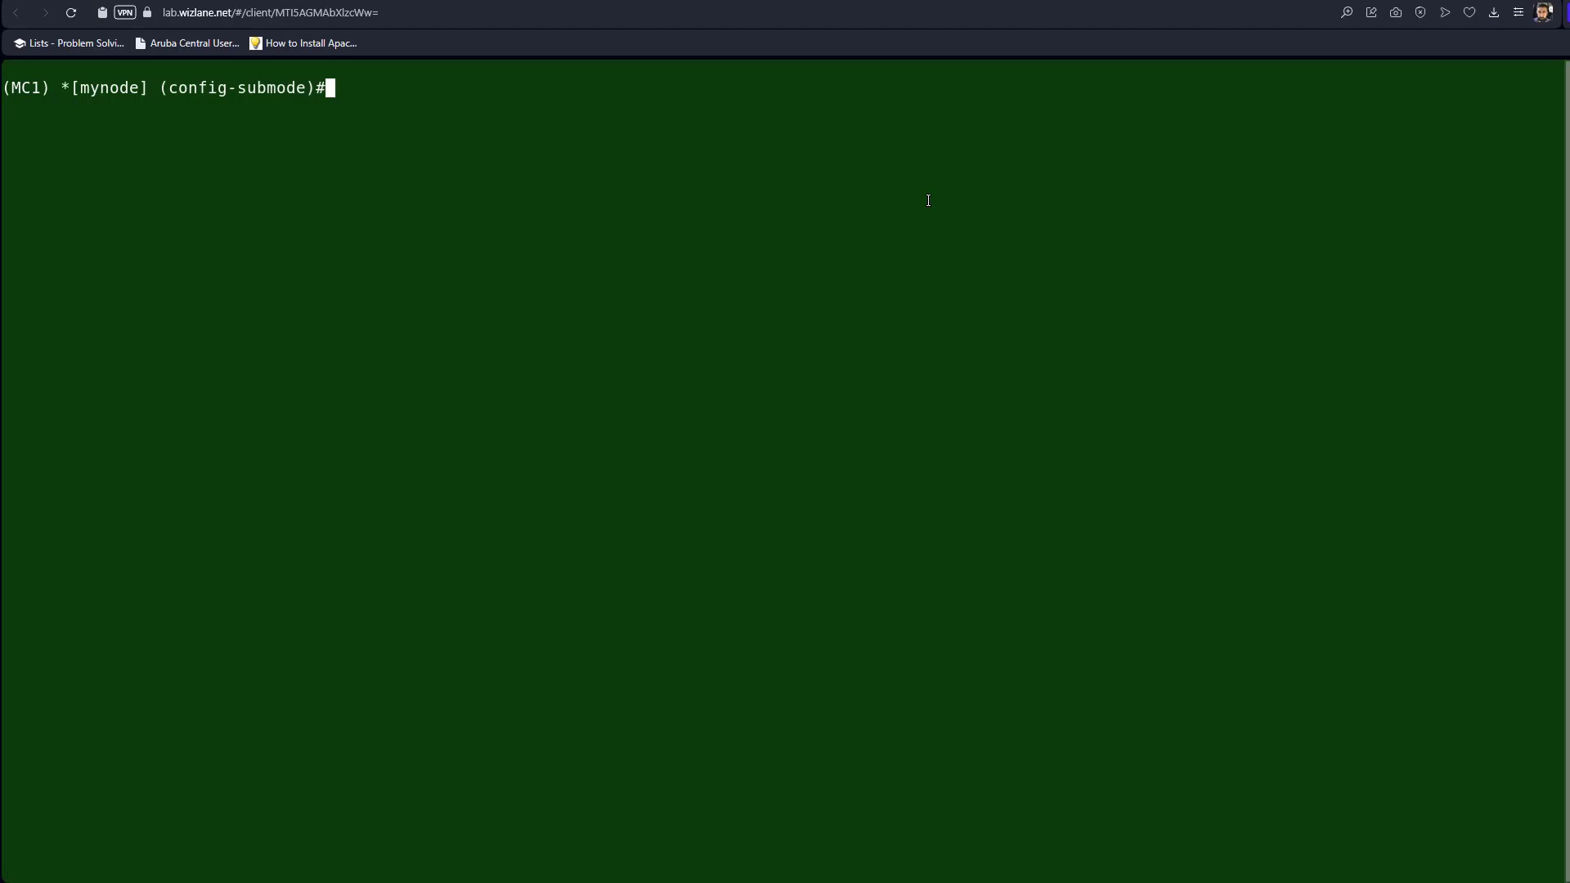
Run 'show user' on the controller and highlight the authenticated role, TUNNELED type and Tunneled-User-802.1X auth.
type("configure t")
key("Up")
key("Up")
key("Return")
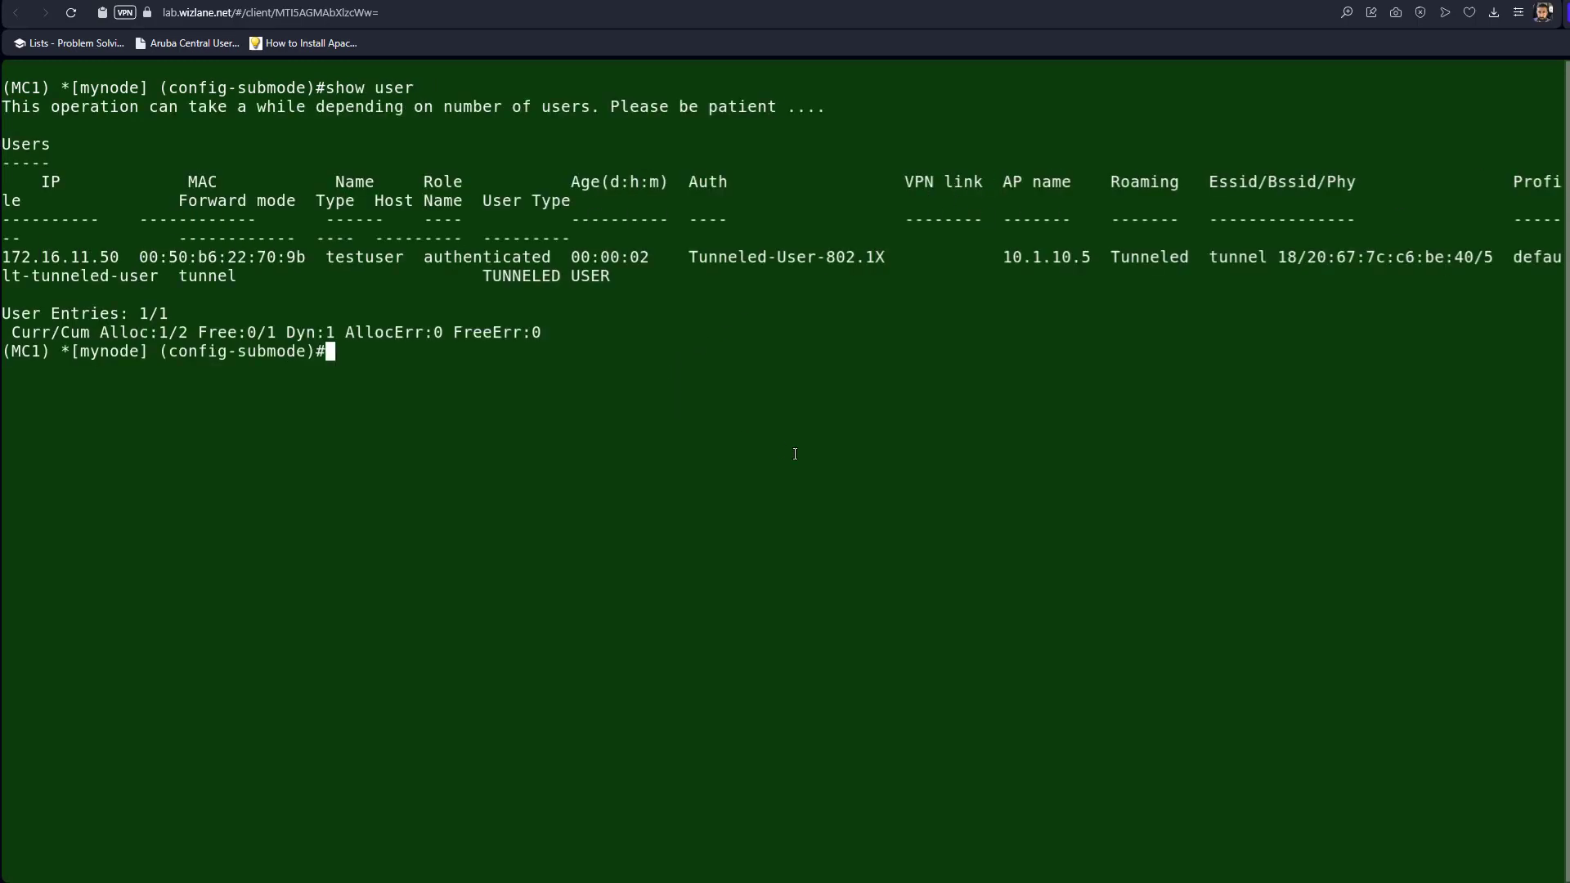
left_click_drag(425, 259, 548, 249)
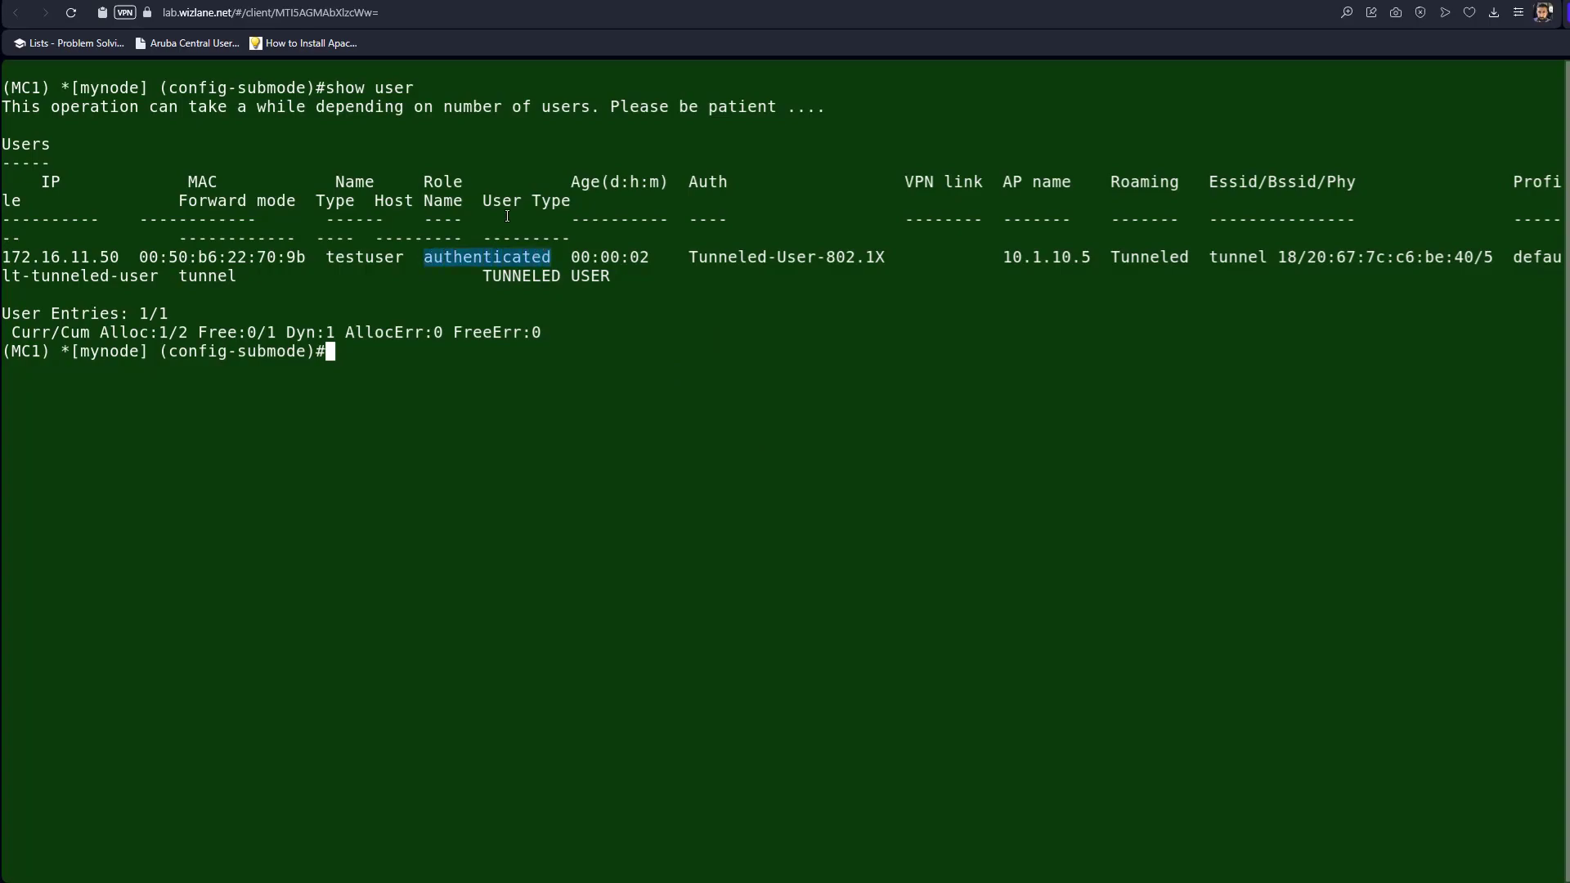
double_click(455, 176)
double_click(536, 277)
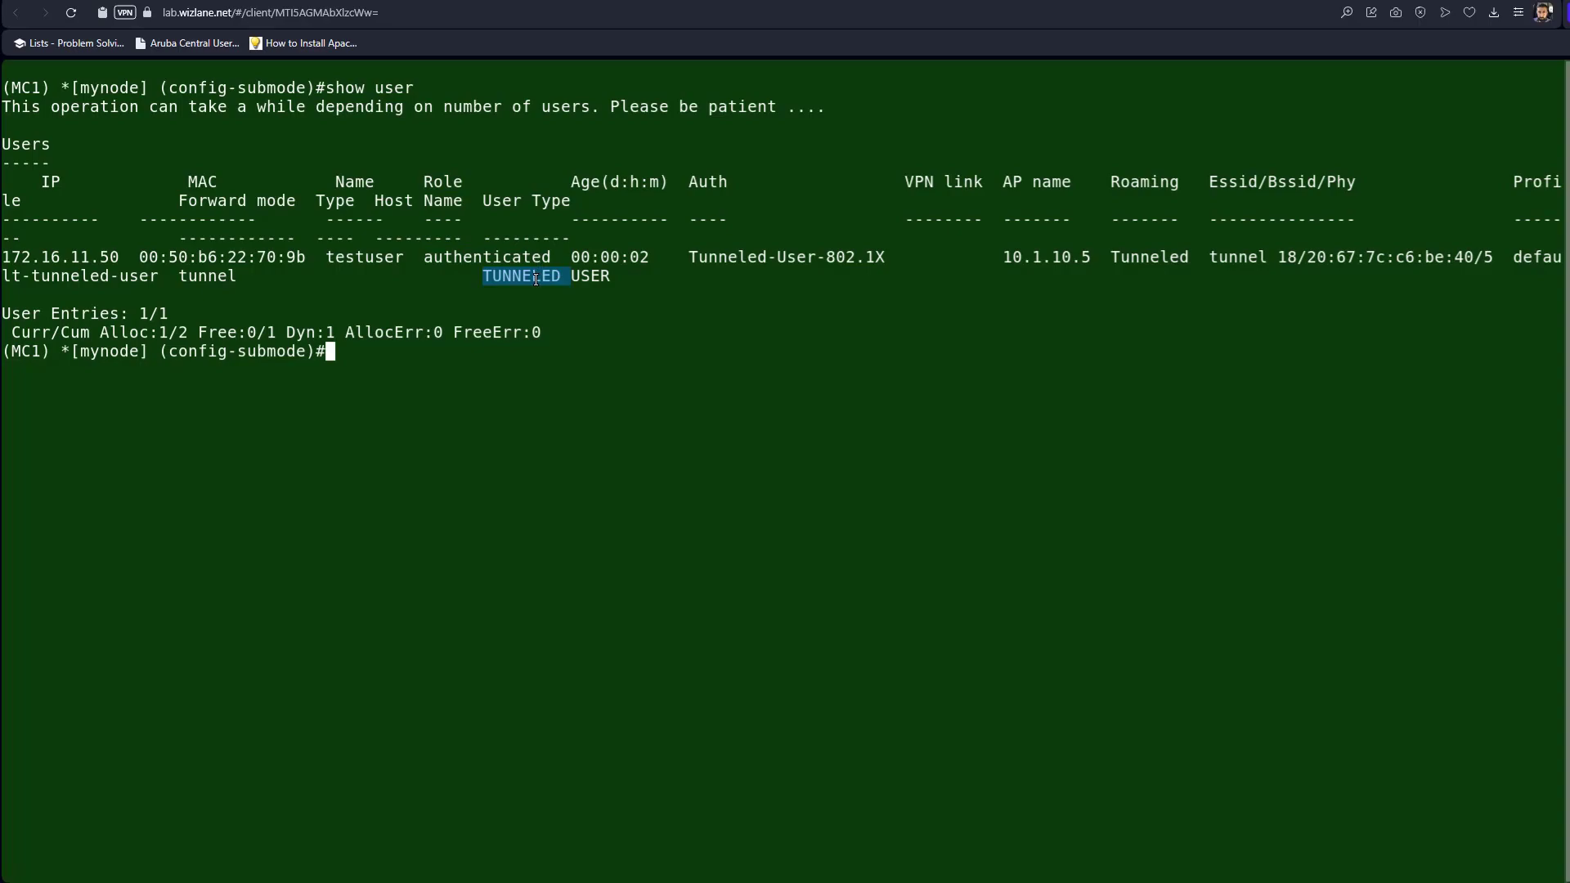
left_click_drag(404, 257, 307, 268)
left_click(307, 268)
left_click_drag(683, 259, 885, 256)
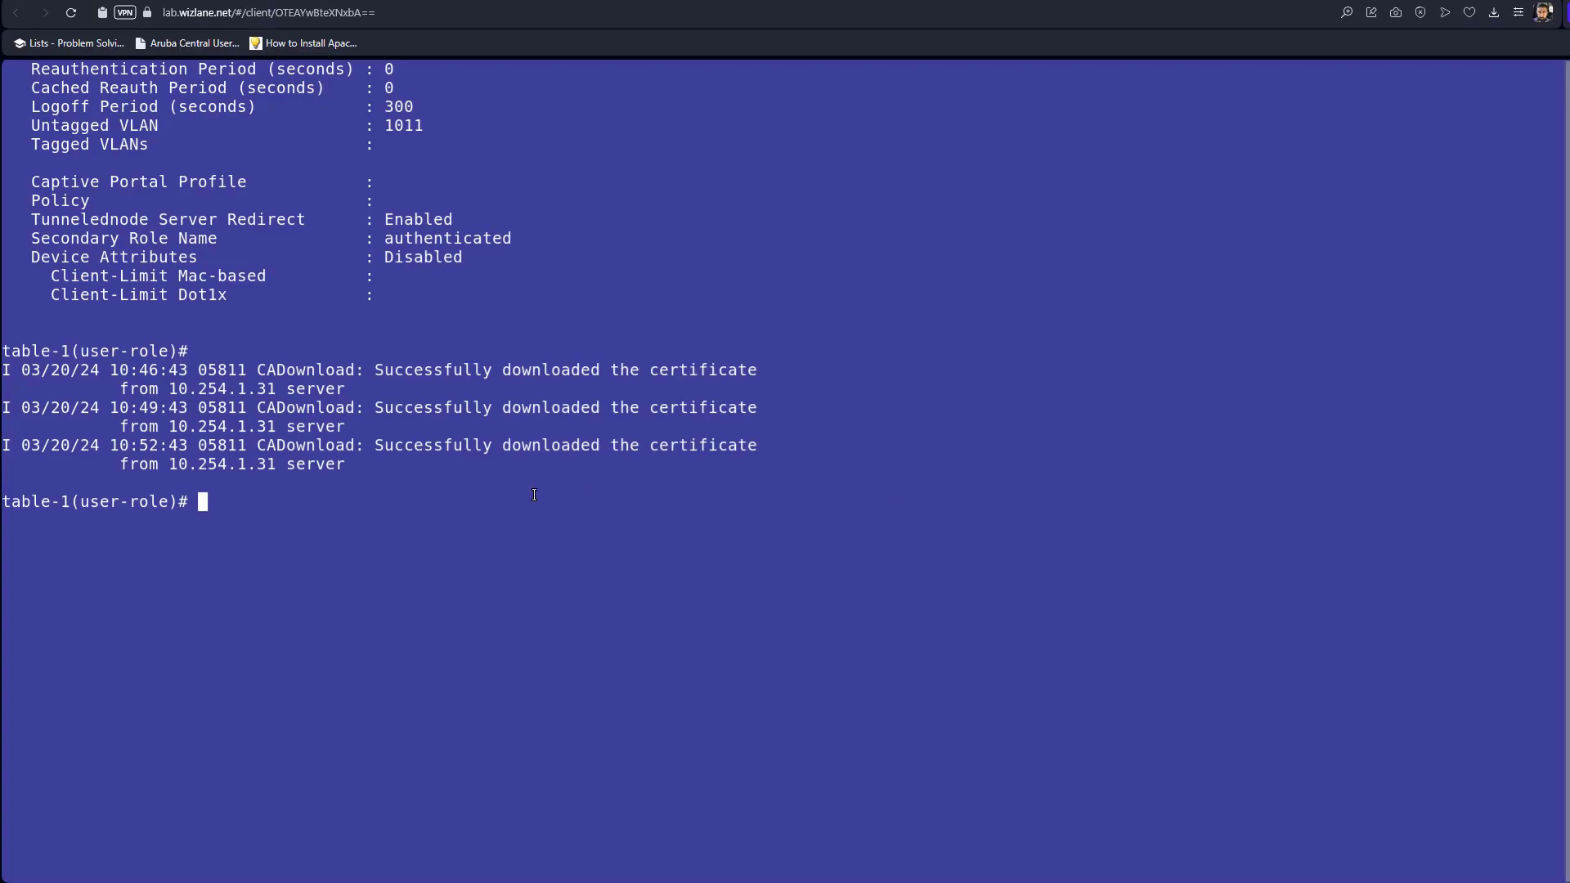
Run 'show tunneled-node-server state' and highlight the SAC IP, VLAN 1011, Registered state and user MAC.
type("show tunneled-node-server sta")
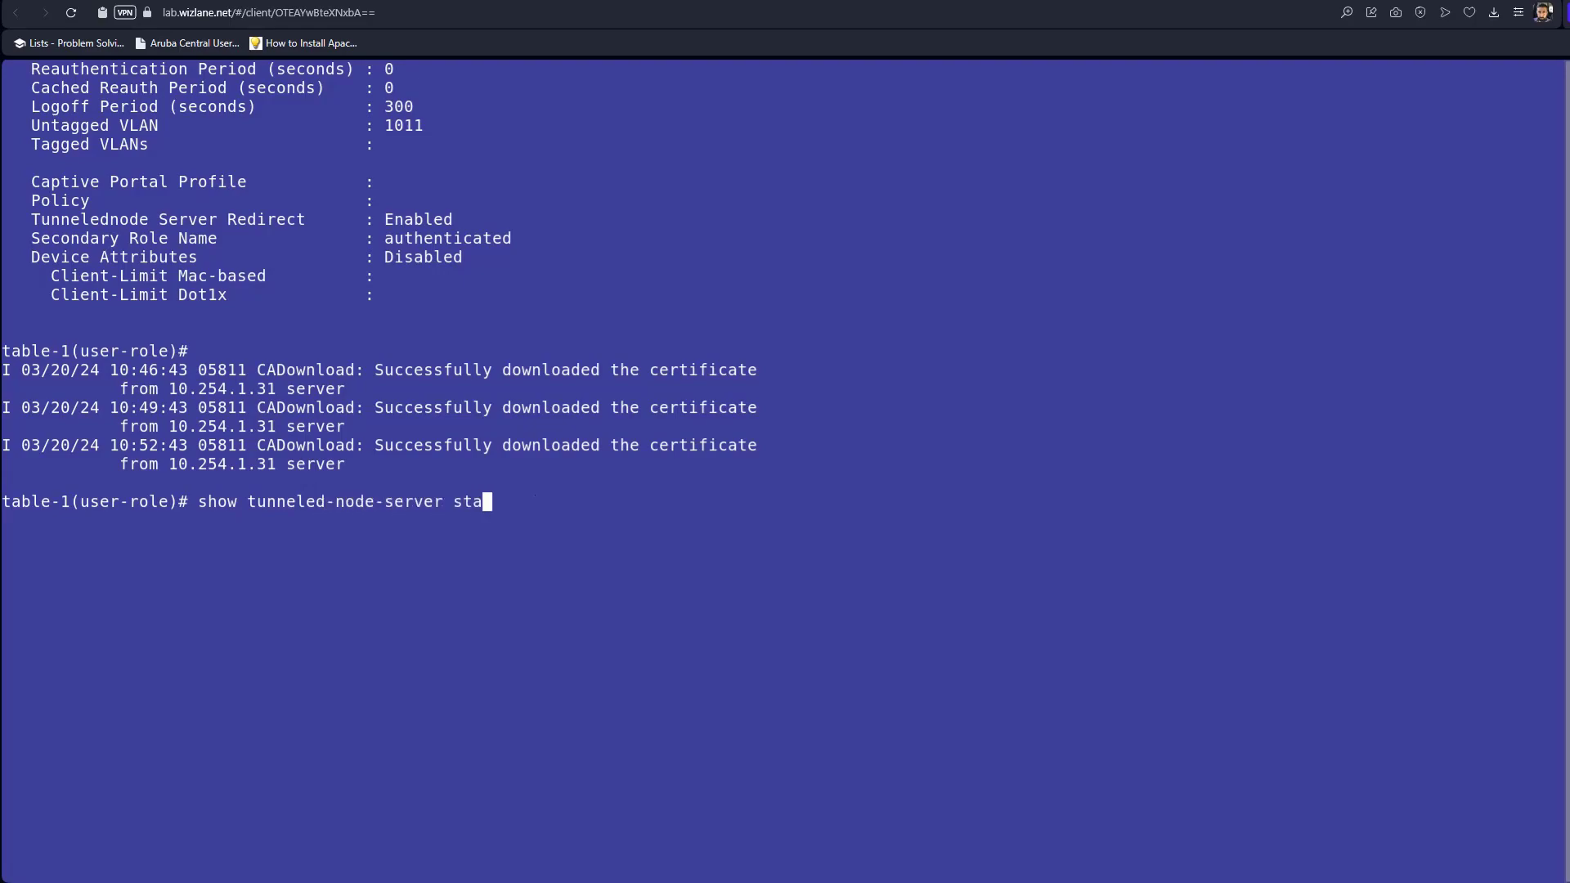
type("t?")
type("e")
key("Return")
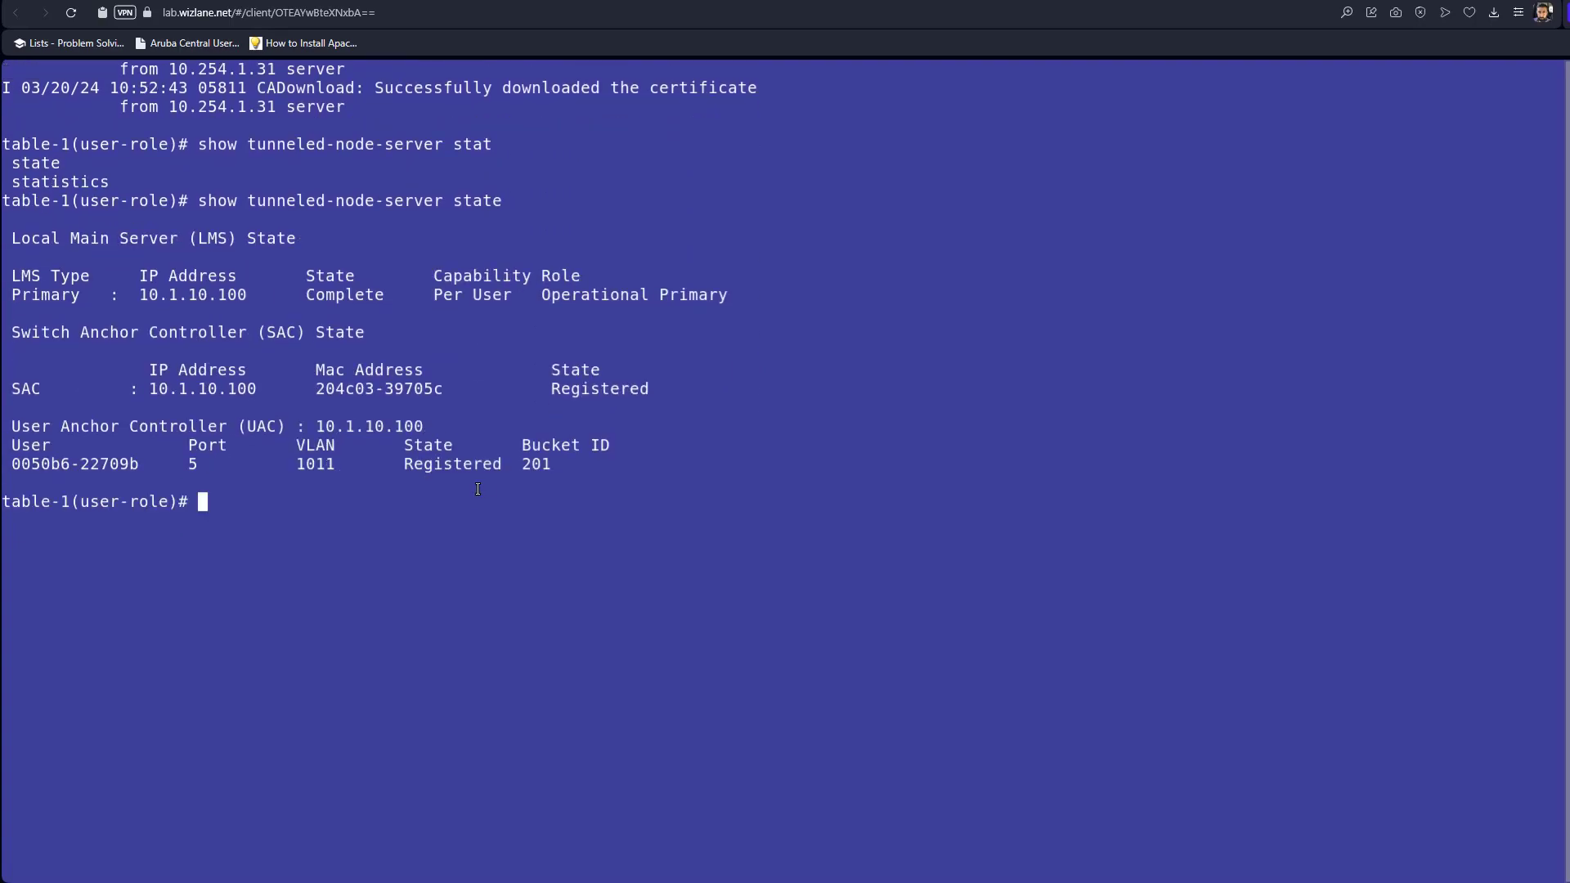
left_click_drag(150, 388, 254, 386)
left_click_drag(51, 389, 2, 388)
left_click_drag(332, 469, 298, 468)
left_click_drag(507, 465, 403, 467)
left_click_drag(156, 472, 22, 467)
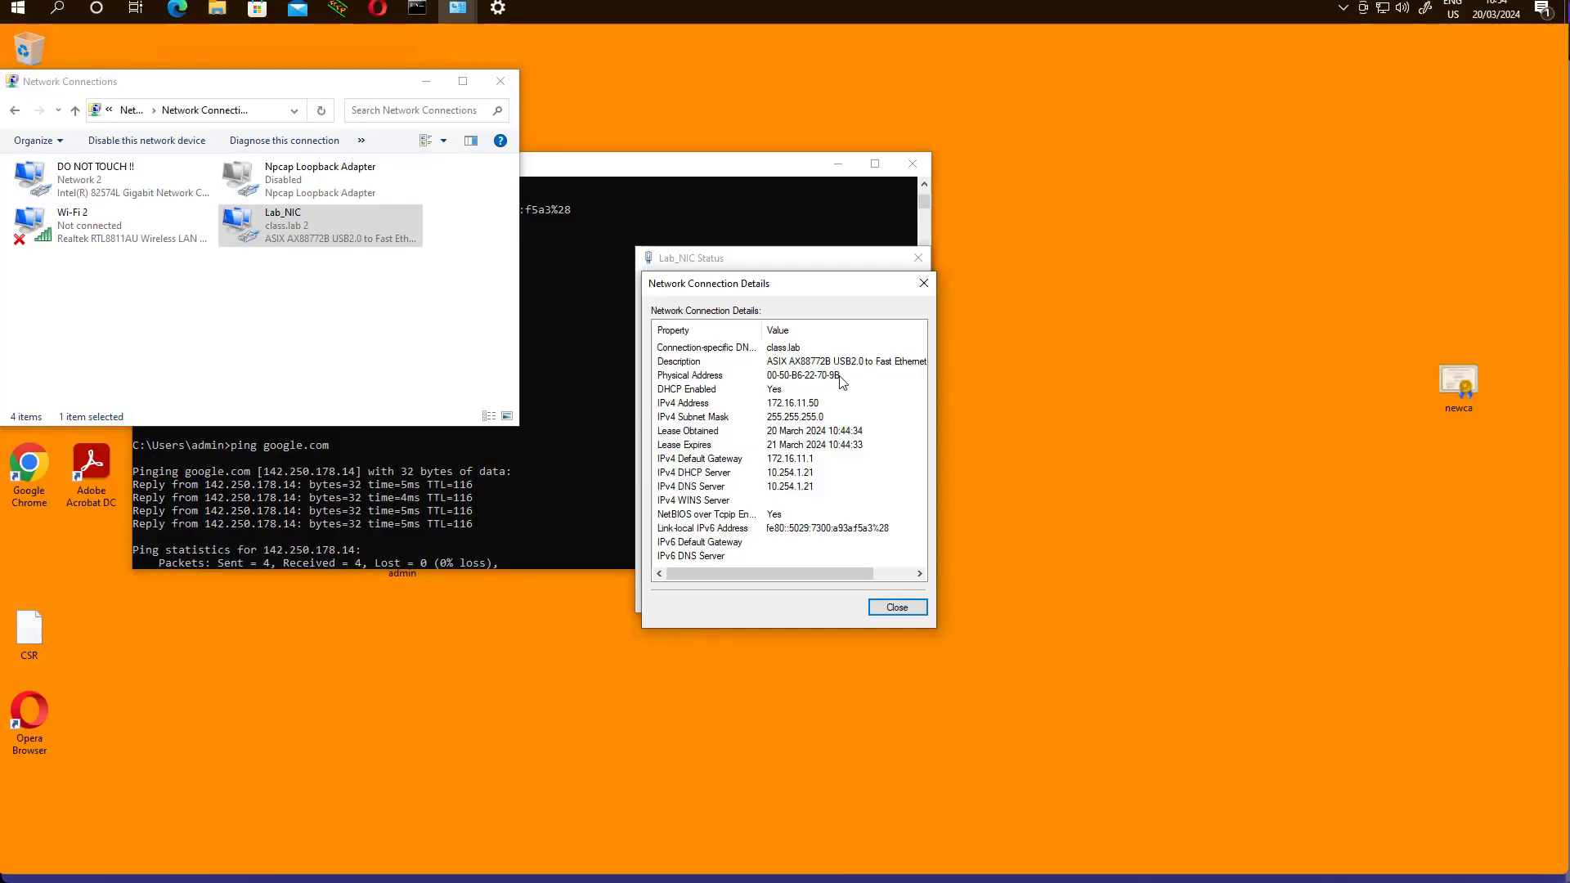
Compare Lab_NIC's physical address 00-50-B6-22-70-9B with the switch's user MAC, then return to the switch console.
left_click(814, 376)
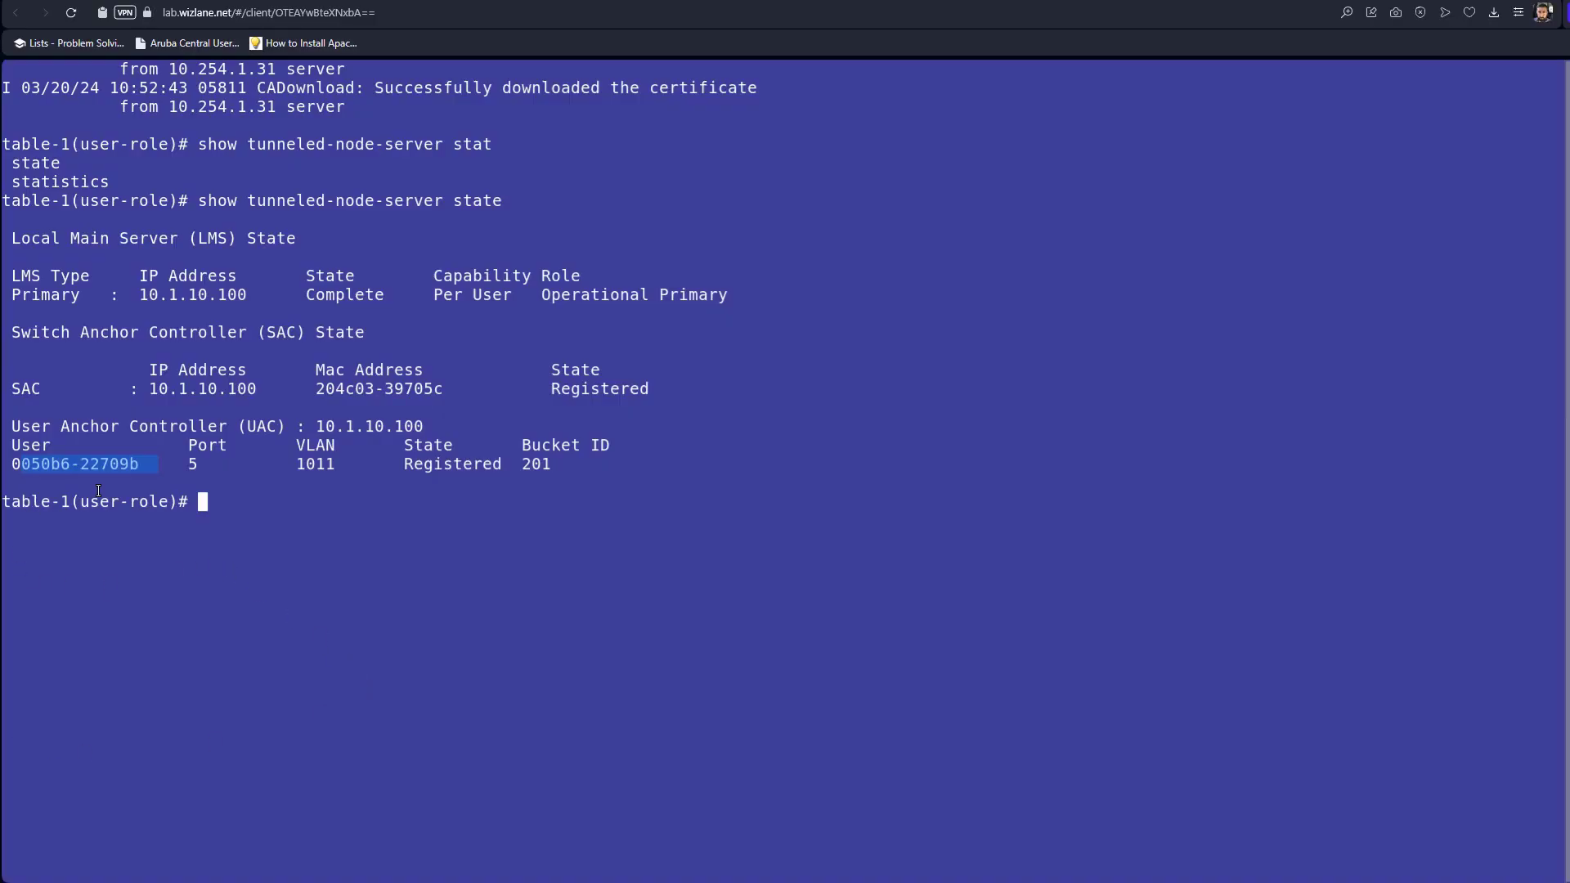
left_click(99, 474)
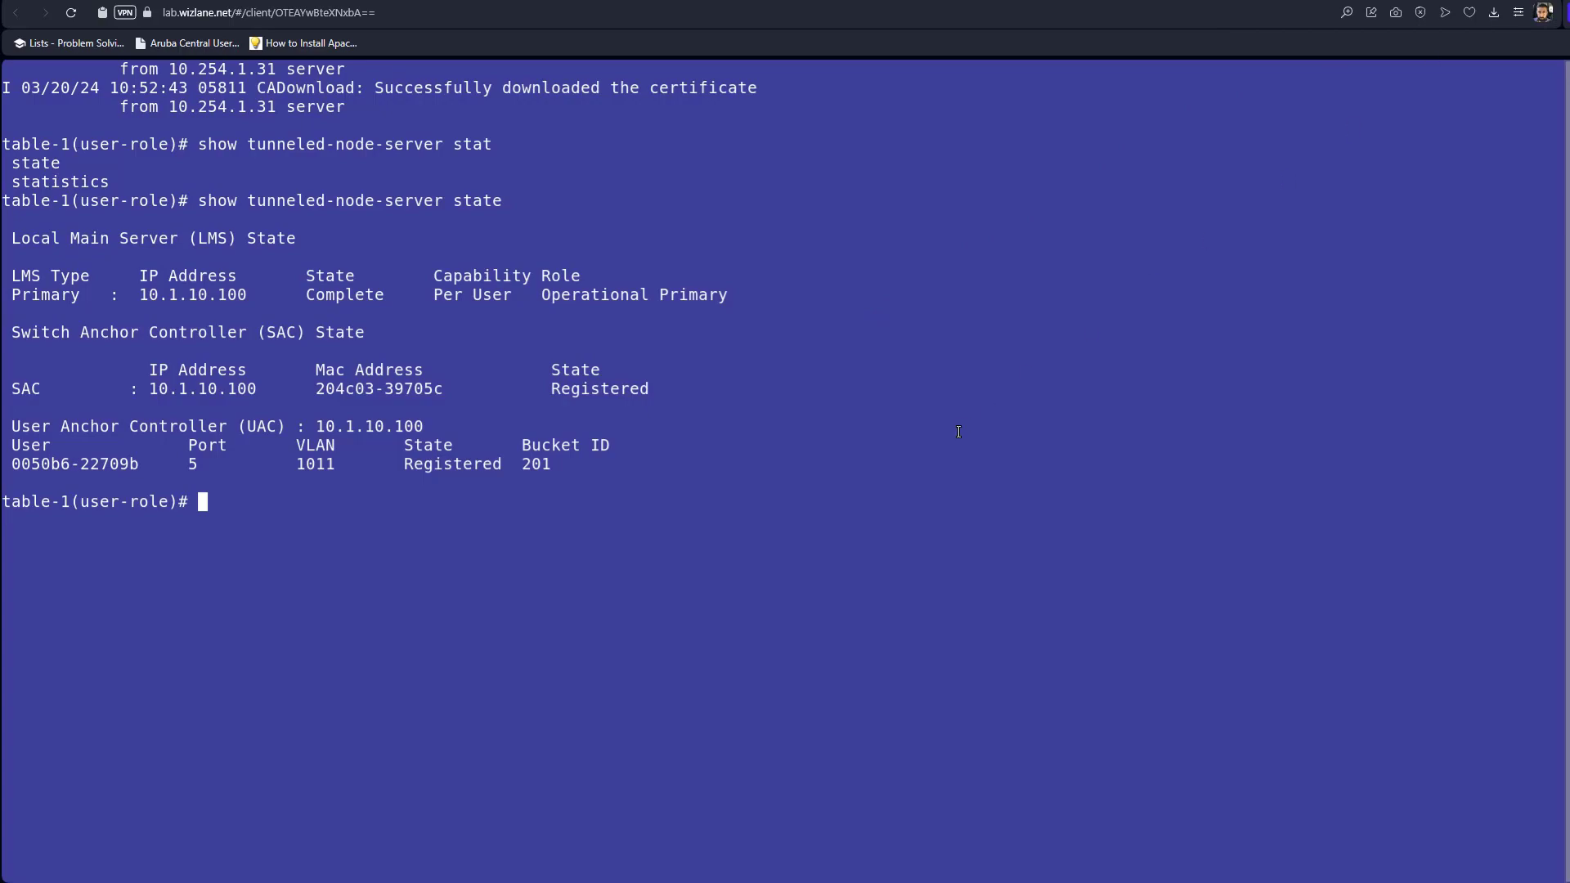
Run 'show tunneled-node-users all' and highlight port 5's secondary role authenticated.
key("Up")
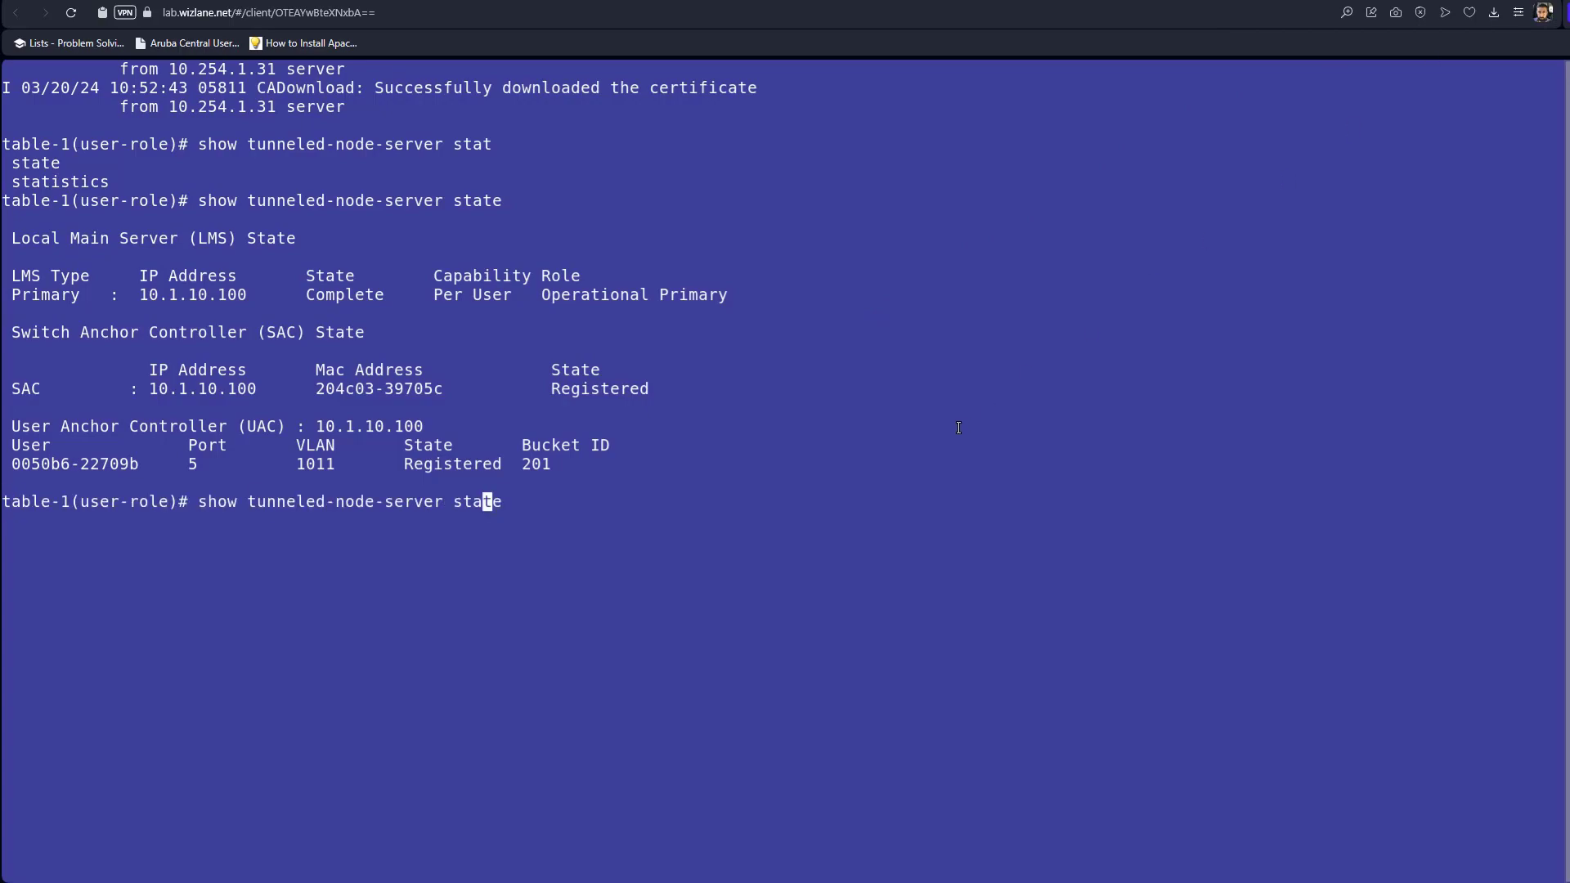
key("BackSpace")
key("BackSpace")
key("BackSpace")
key("BackSpace")
key("BackSpace")
key("BackSpace")
key("BackSpace")
key("BackSpace")
key("BackSpace")
key("BackSpace")
key("BackSpace")
key("BackSpace")
type("users all")
key("Return")
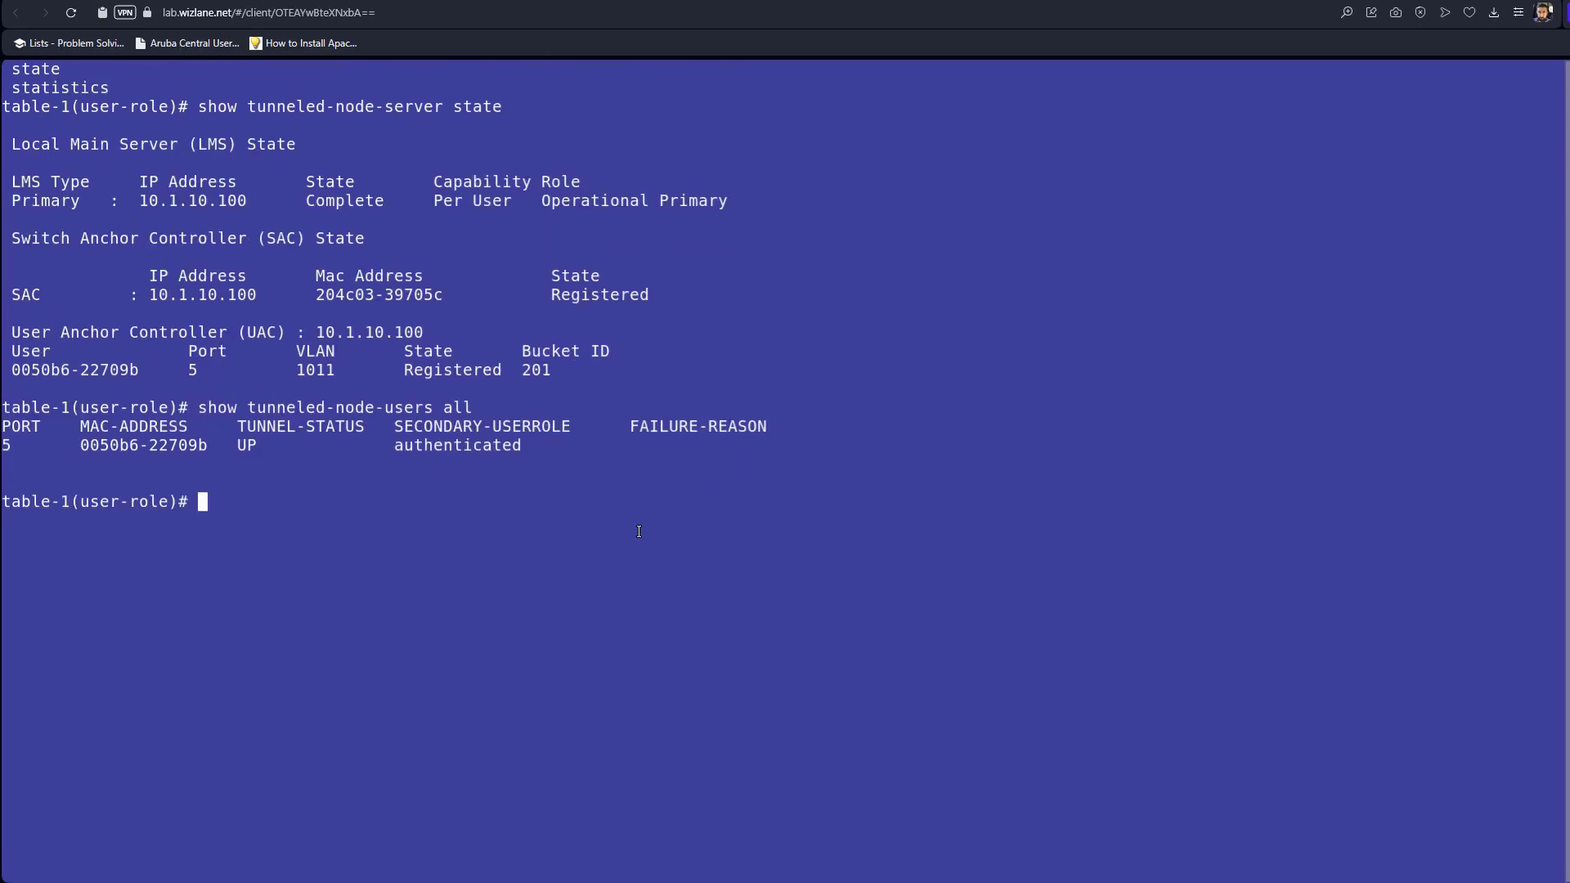
left_click_drag(392, 448, 520, 447)
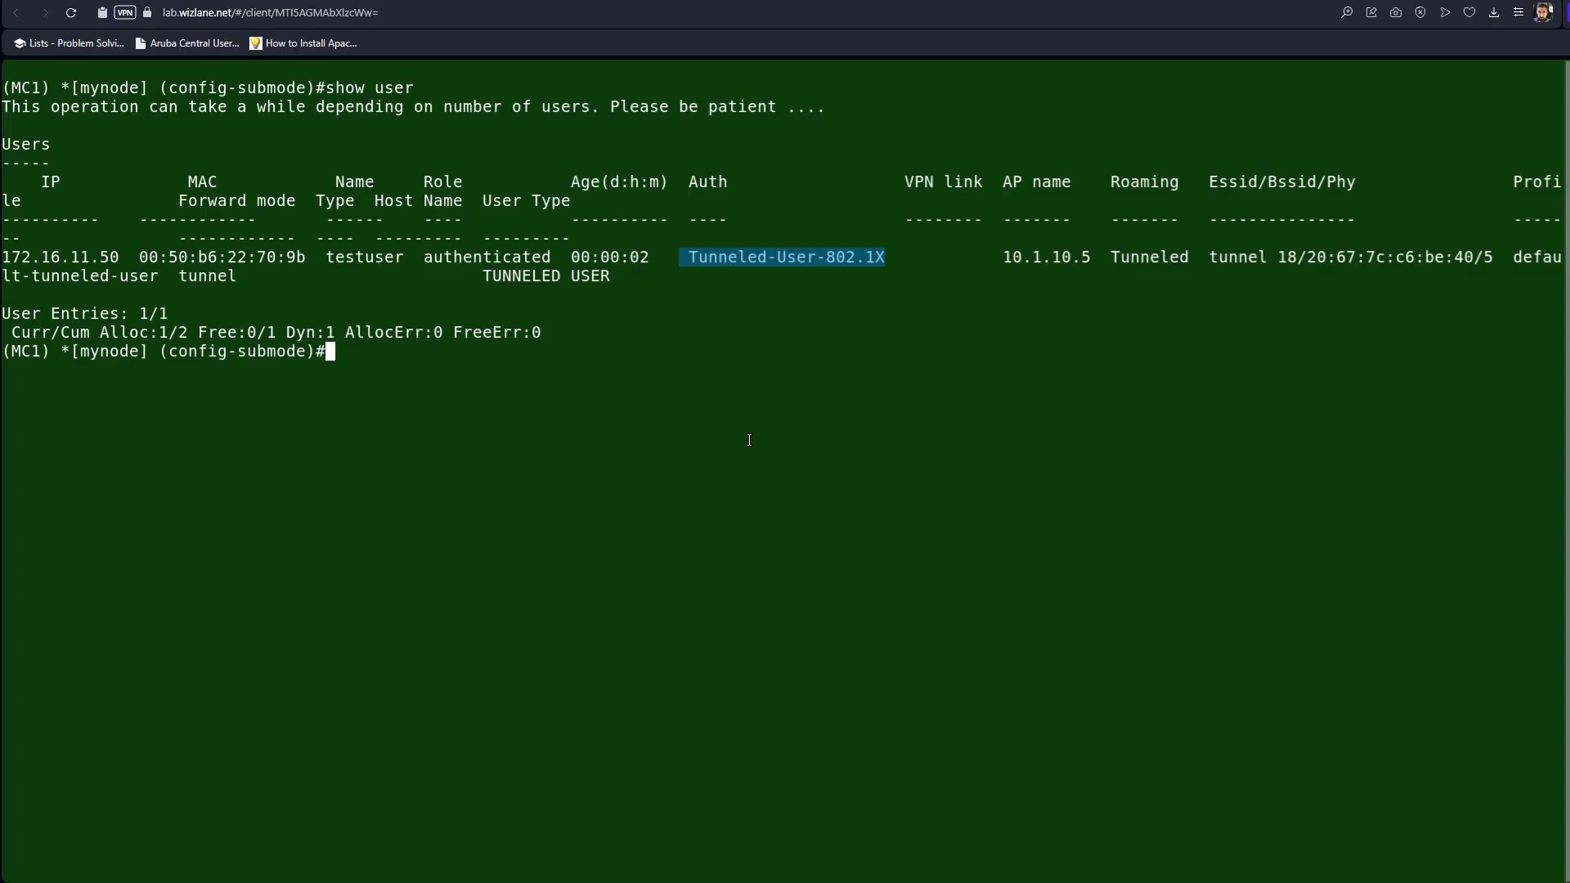
Highlight testuser's authenticated role in the controller's user table.
left_click_drag(545, 258, 427, 258)
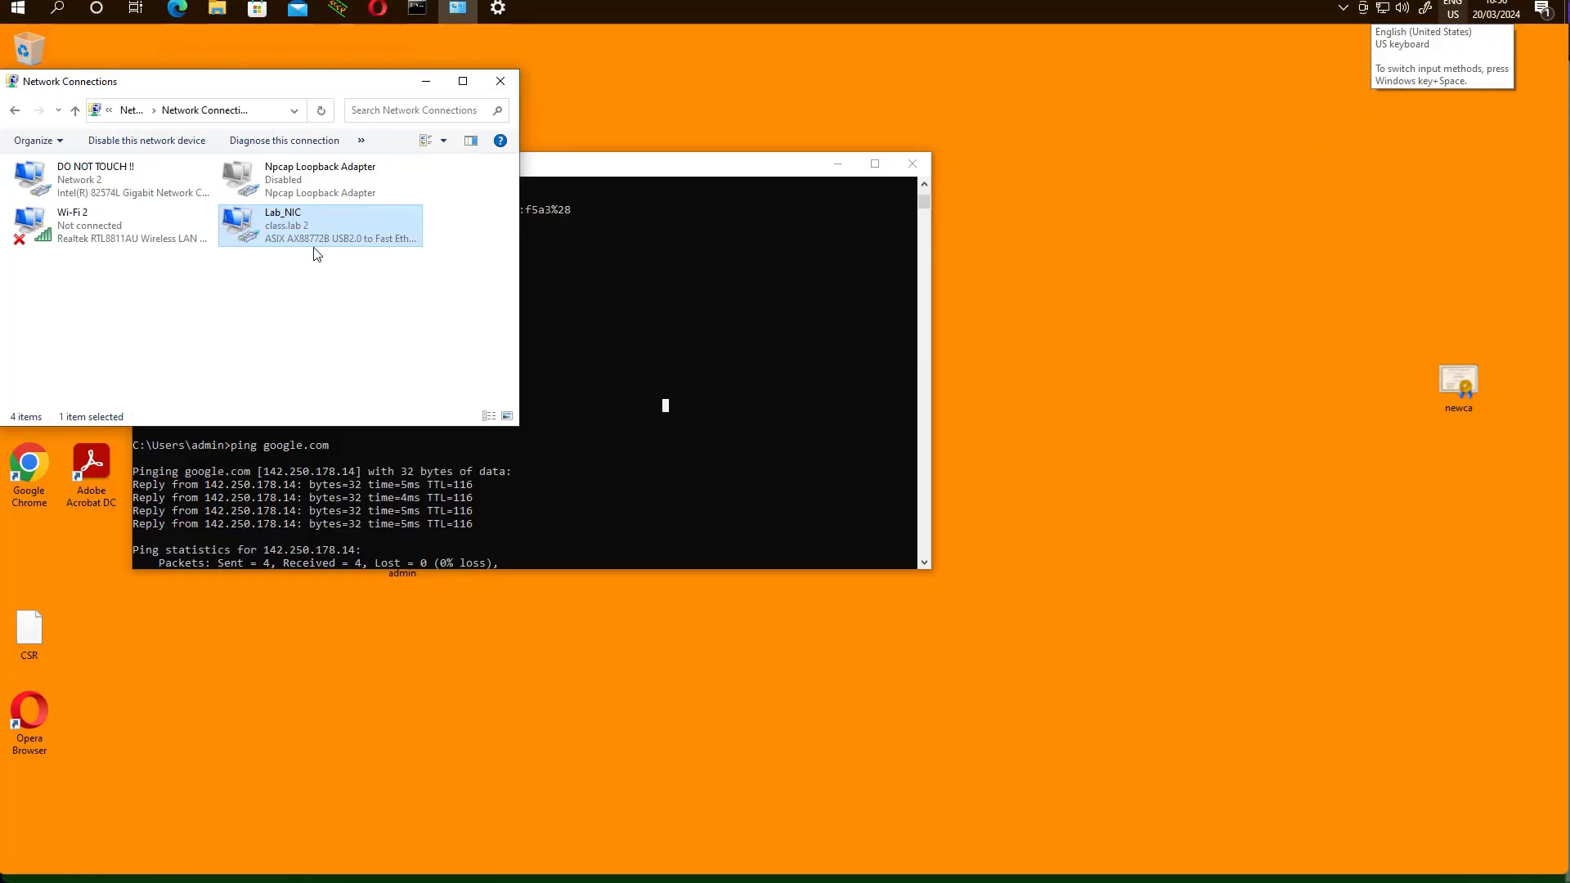
In Lab_NIC's 802.1X additional settings, replace the saved credentials with username 'contractor' and its password.
right_click(309, 235)
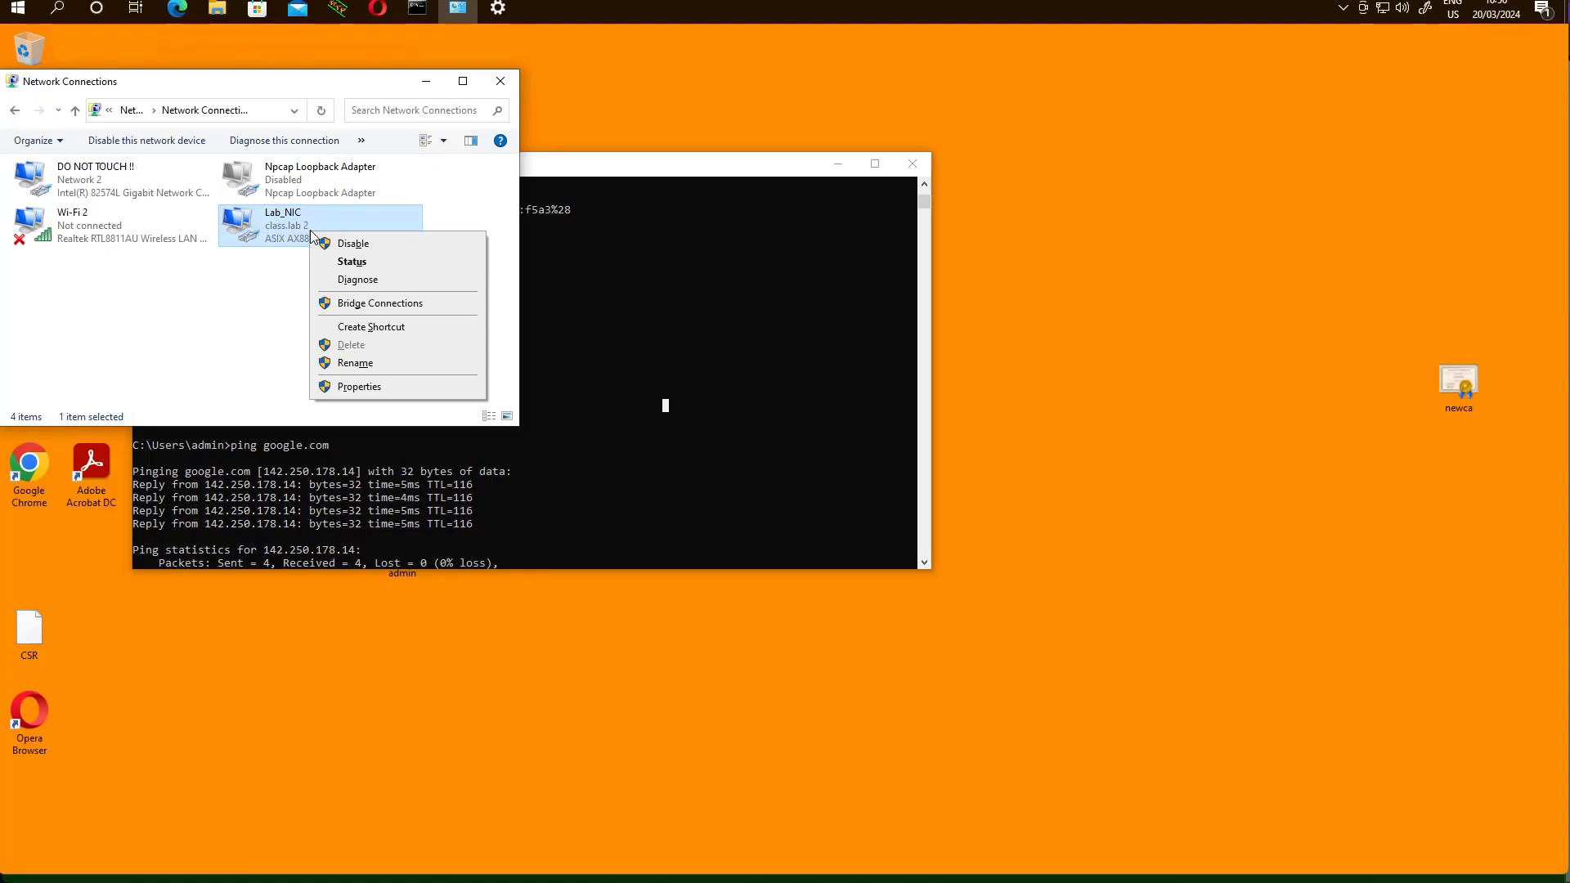
left_click(361, 388)
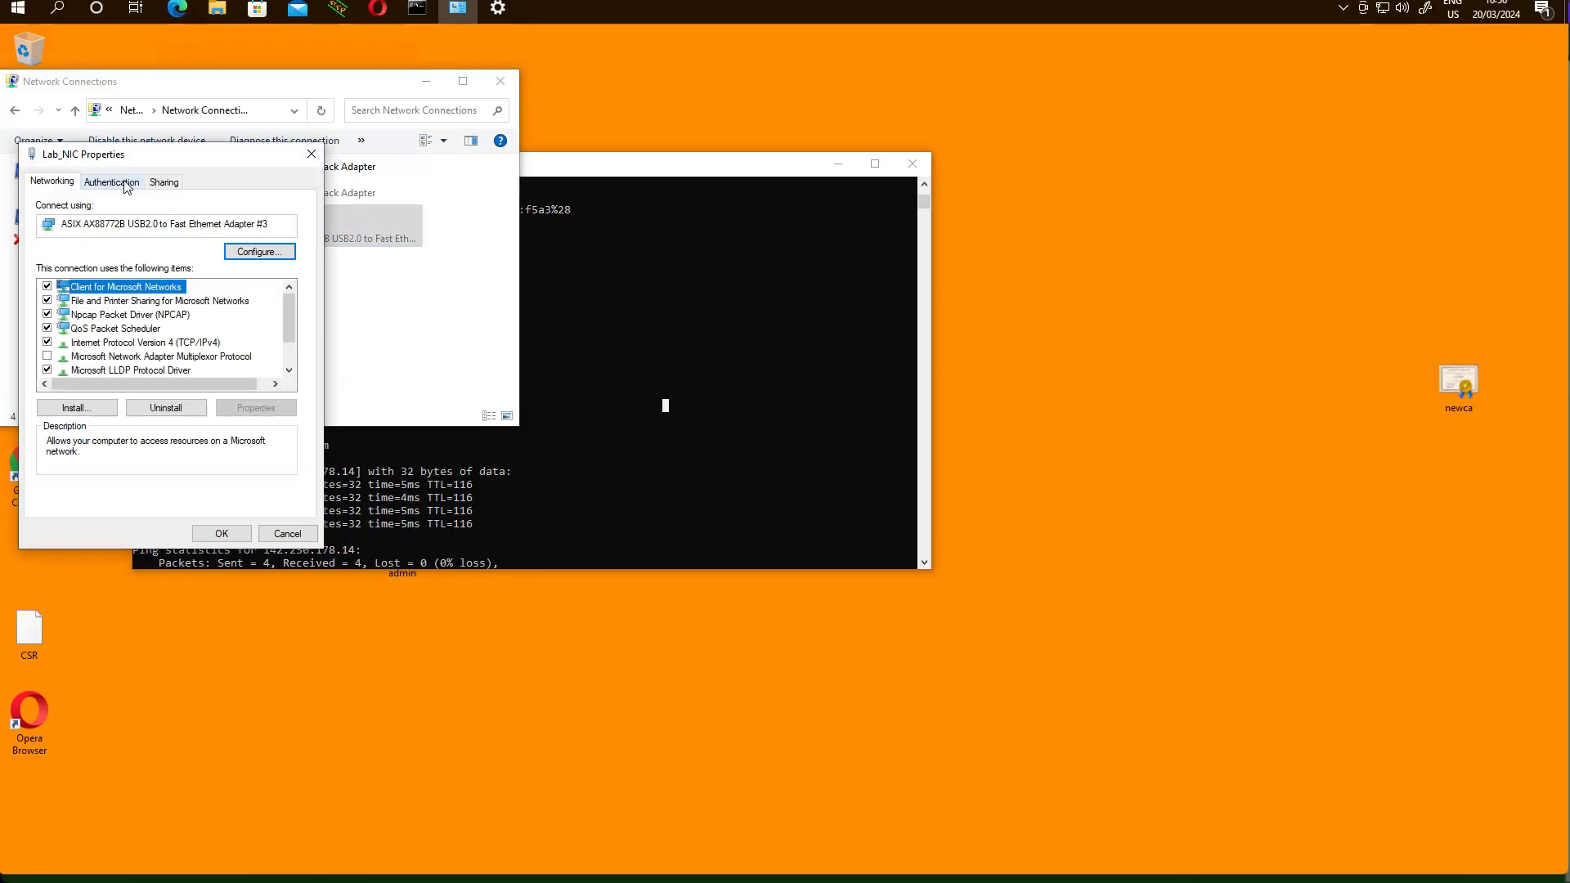
left_click(127, 187)
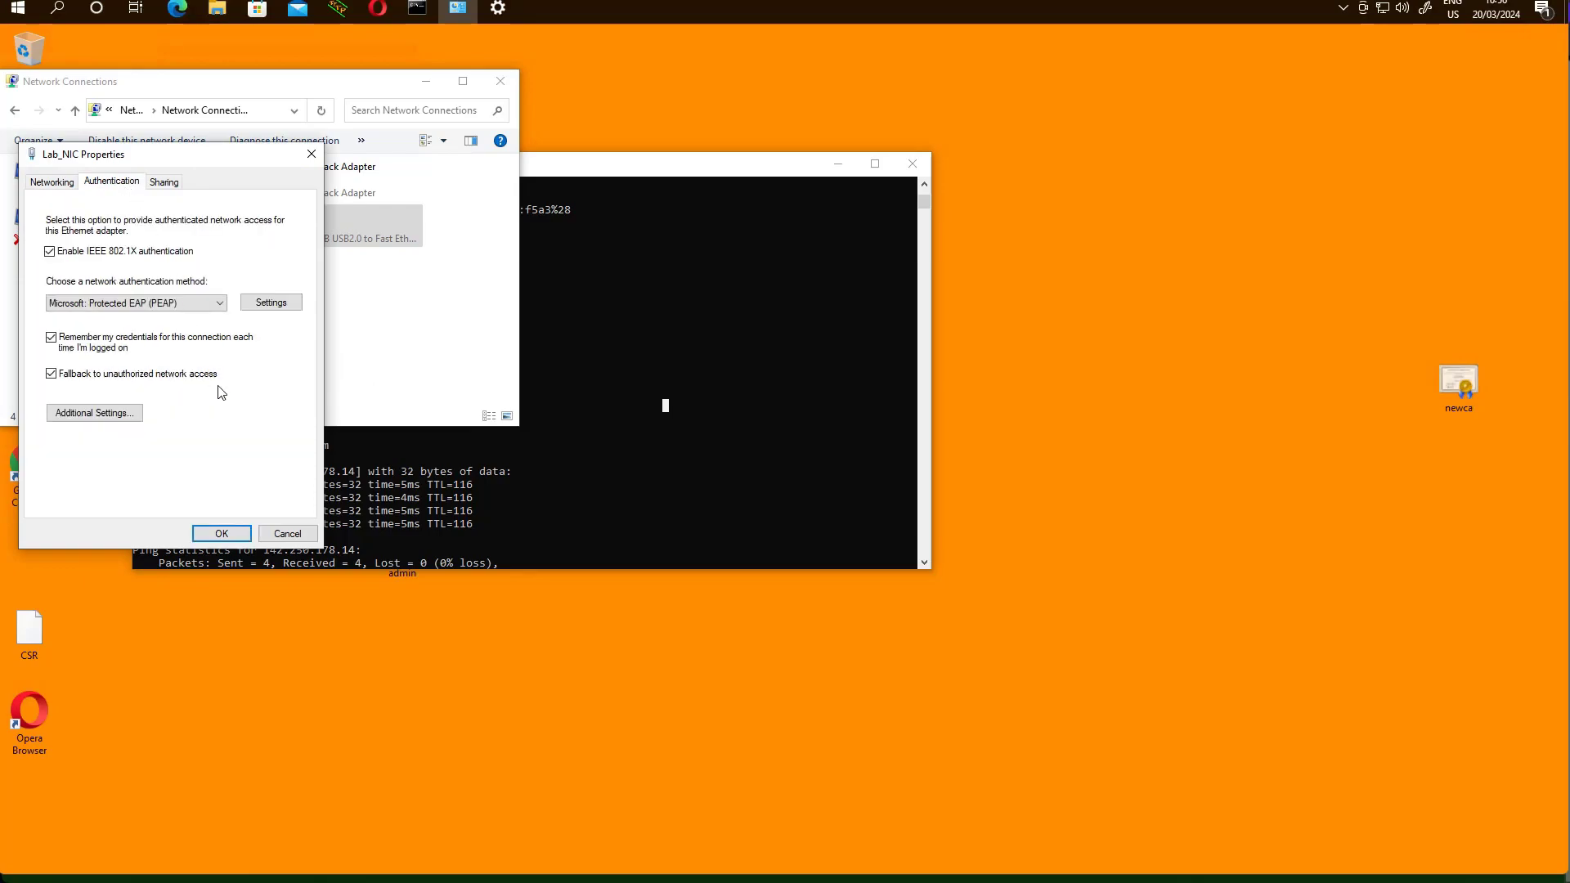
left_click(112, 414)
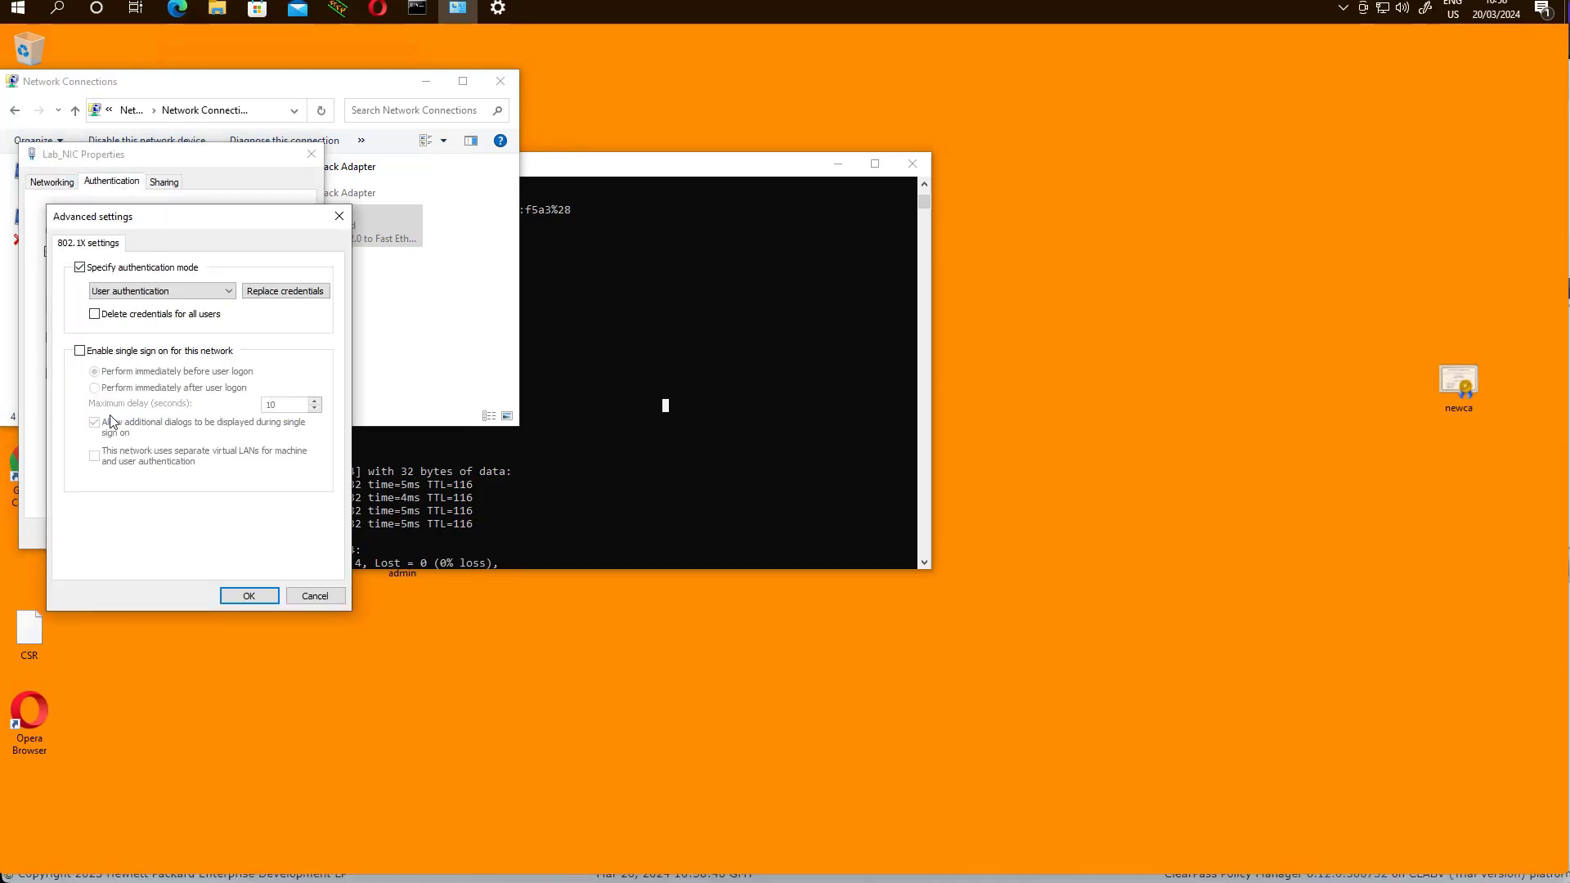
left_click(289, 297)
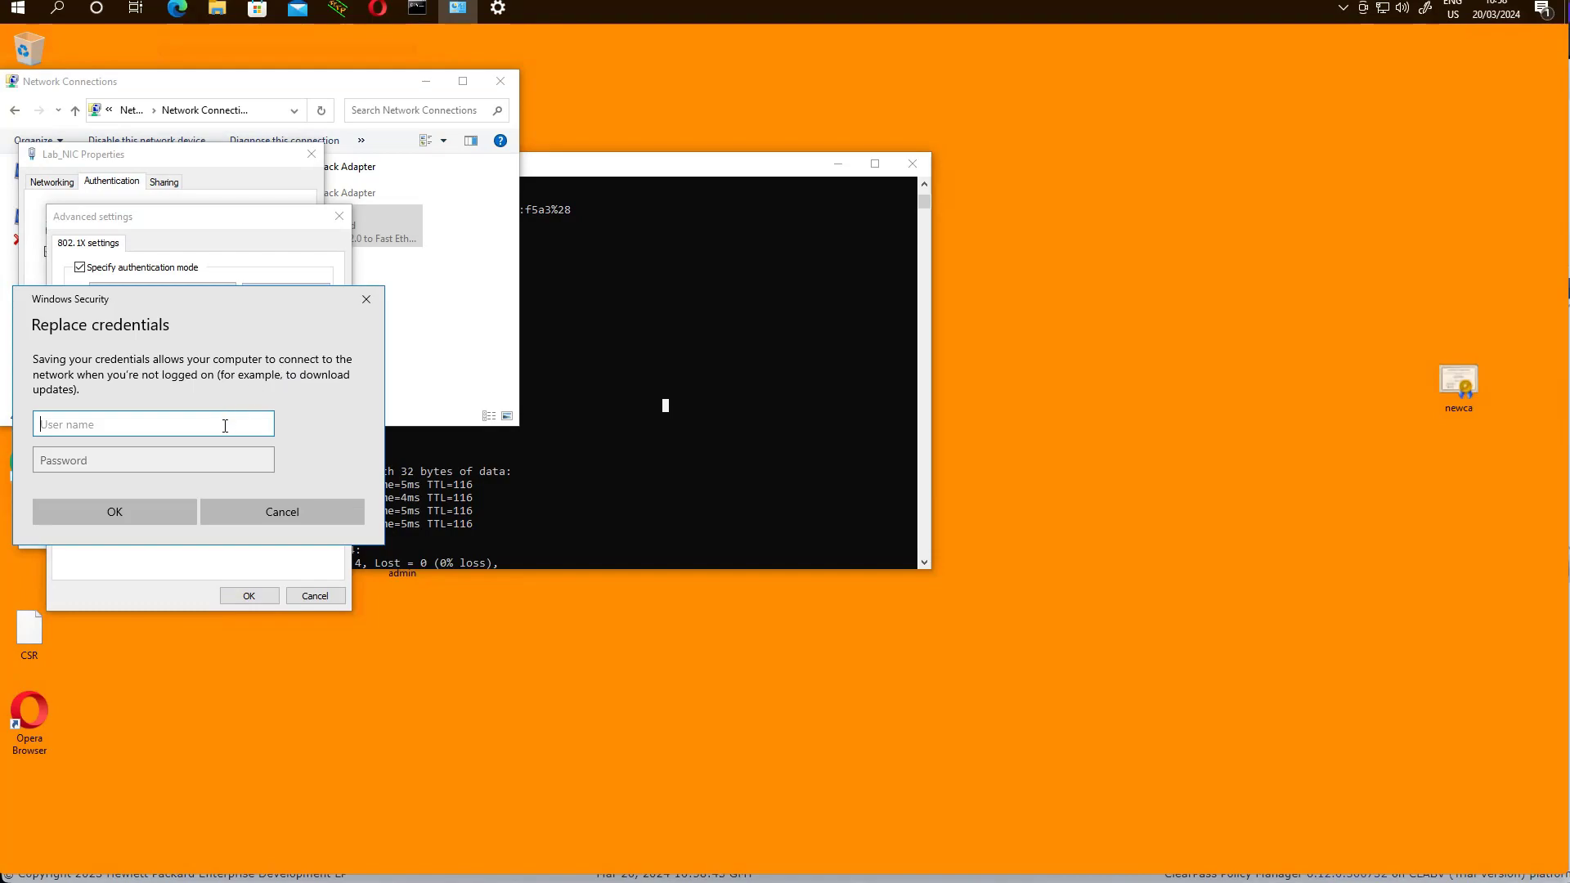
type("contractor")
key("Tab")
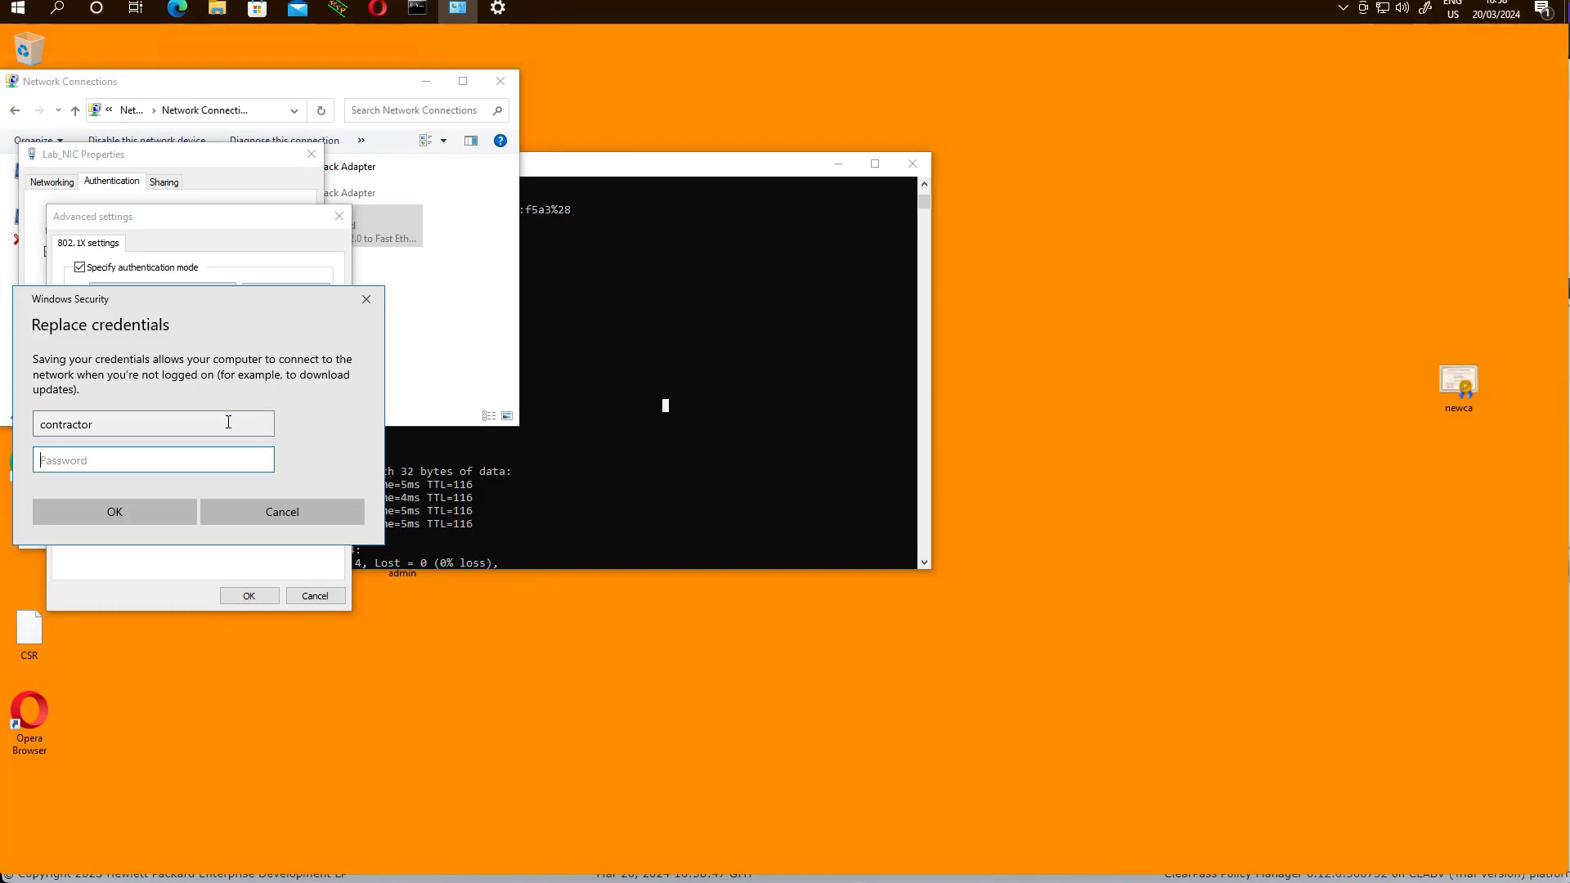
type("aruba123")
key("Return")
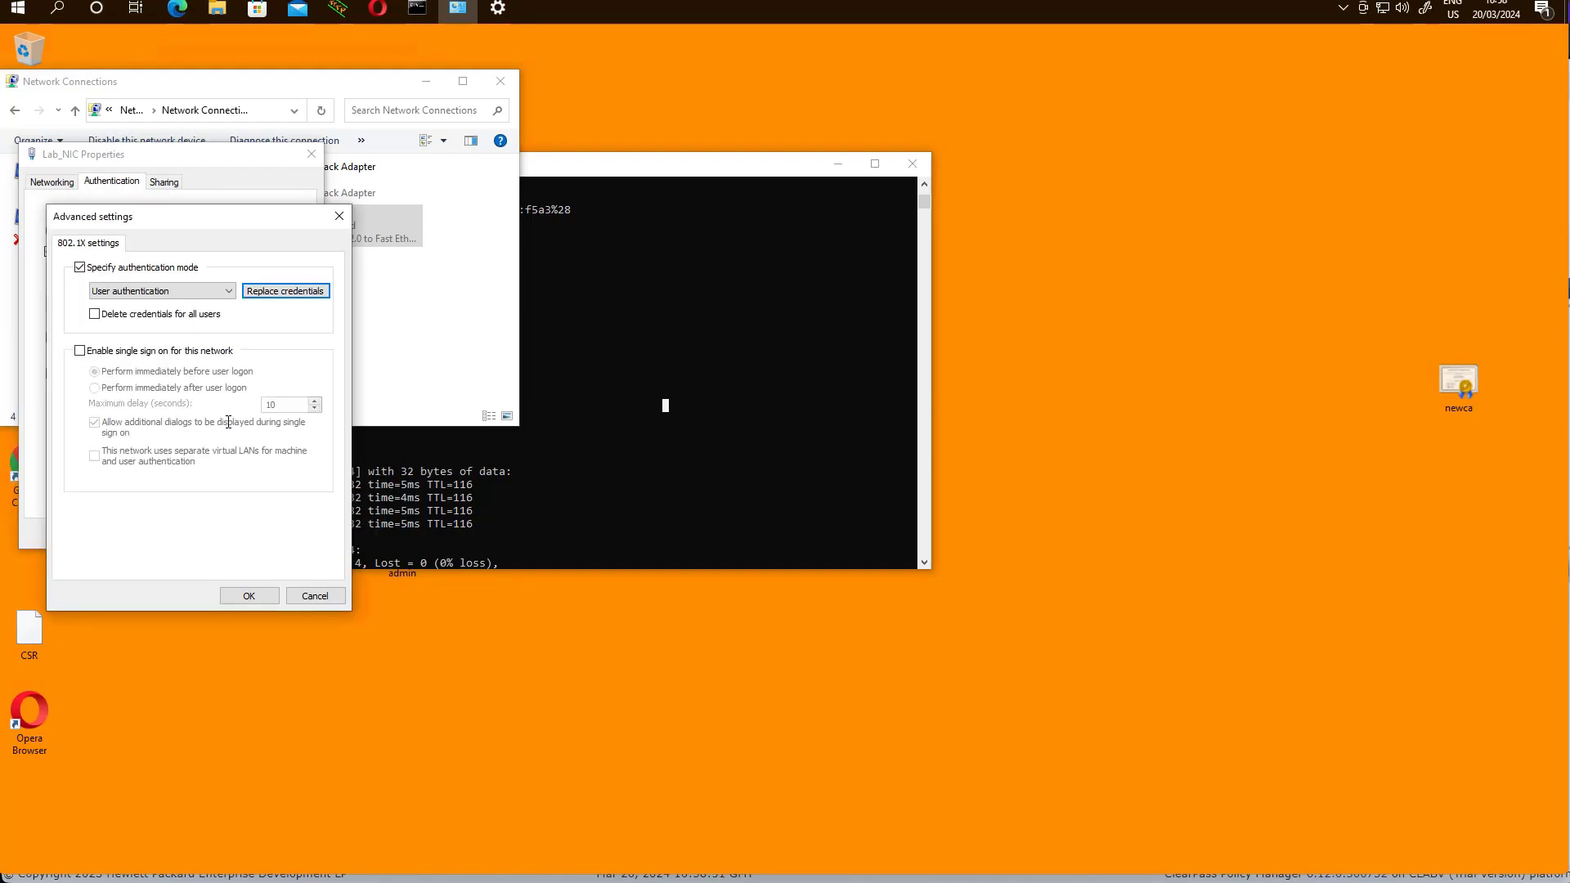
left_click(243, 600)
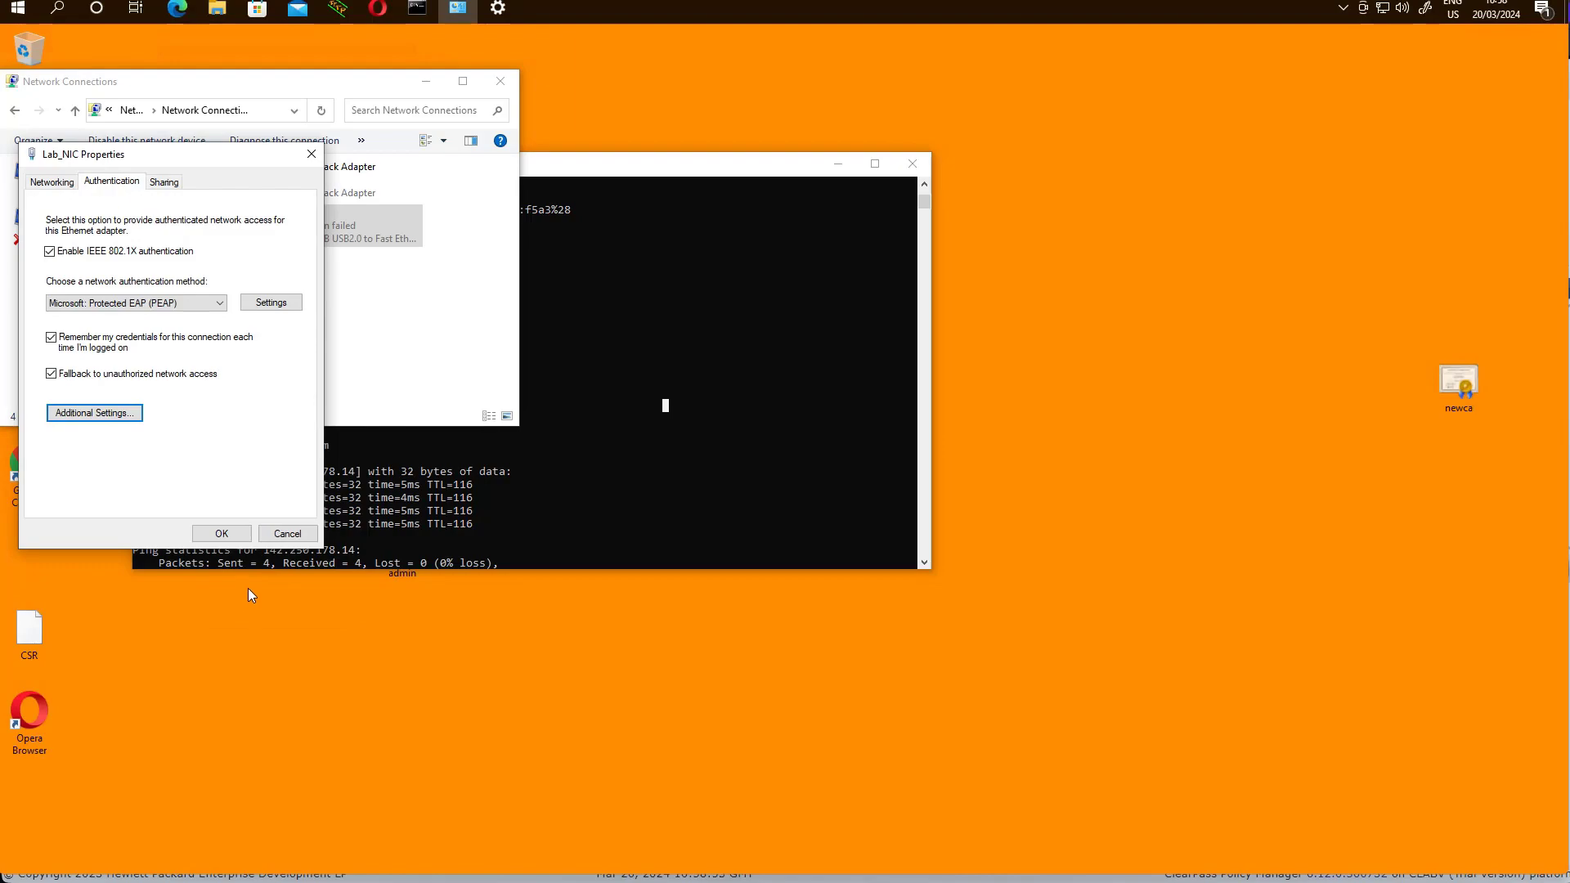
left_click(232, 541)
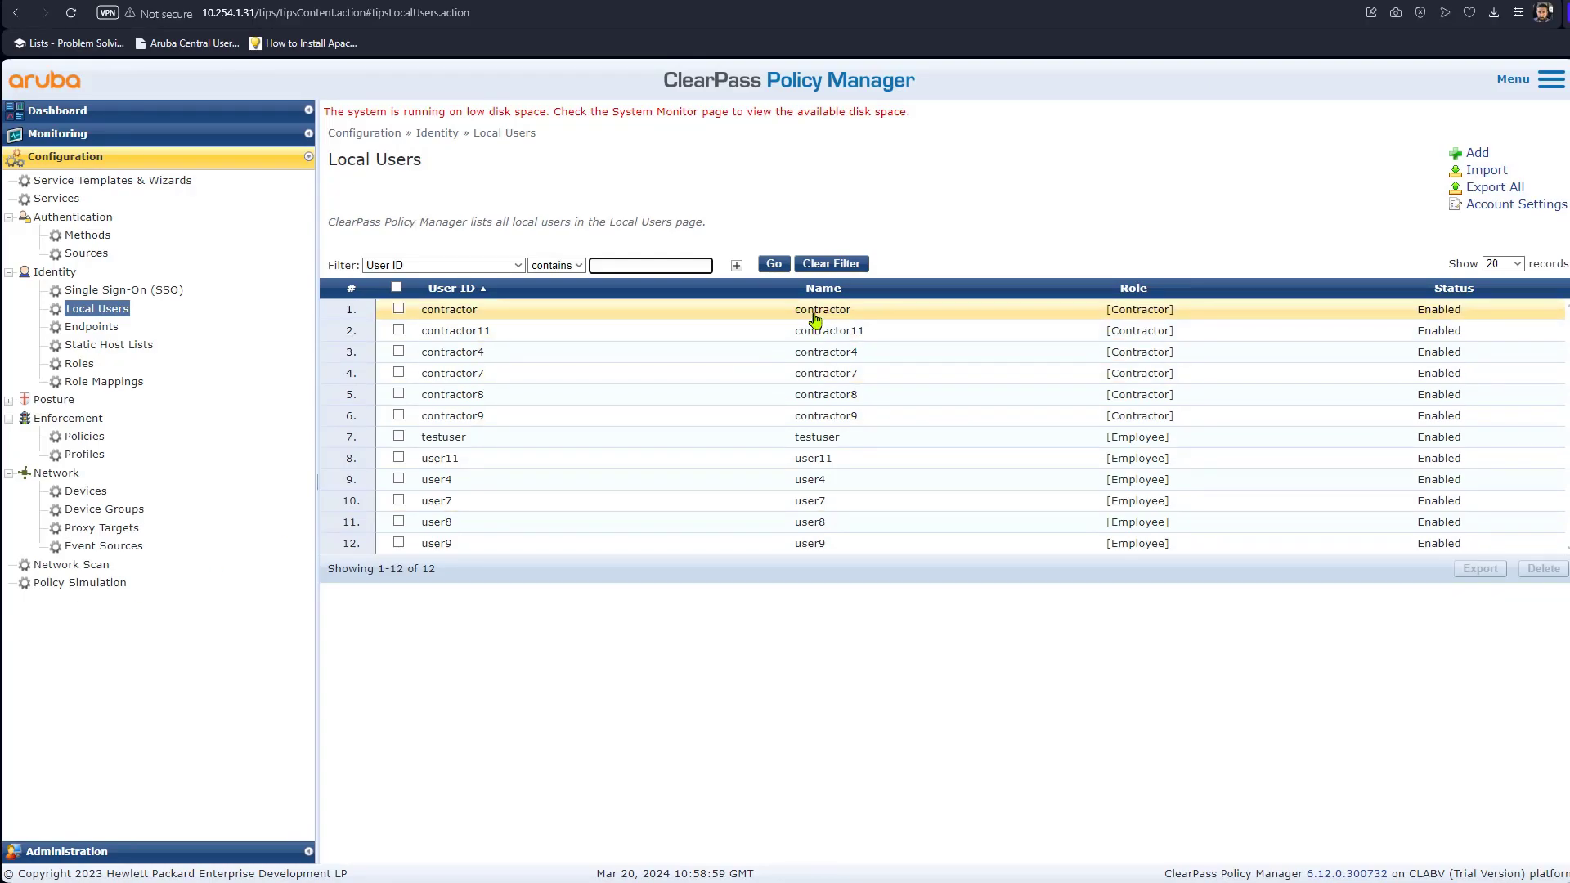
In Access Tracker, open the newest request's RADIUS response showing HPE-User-Role = contractor, then return to the terminal.
left_click(79, 142)
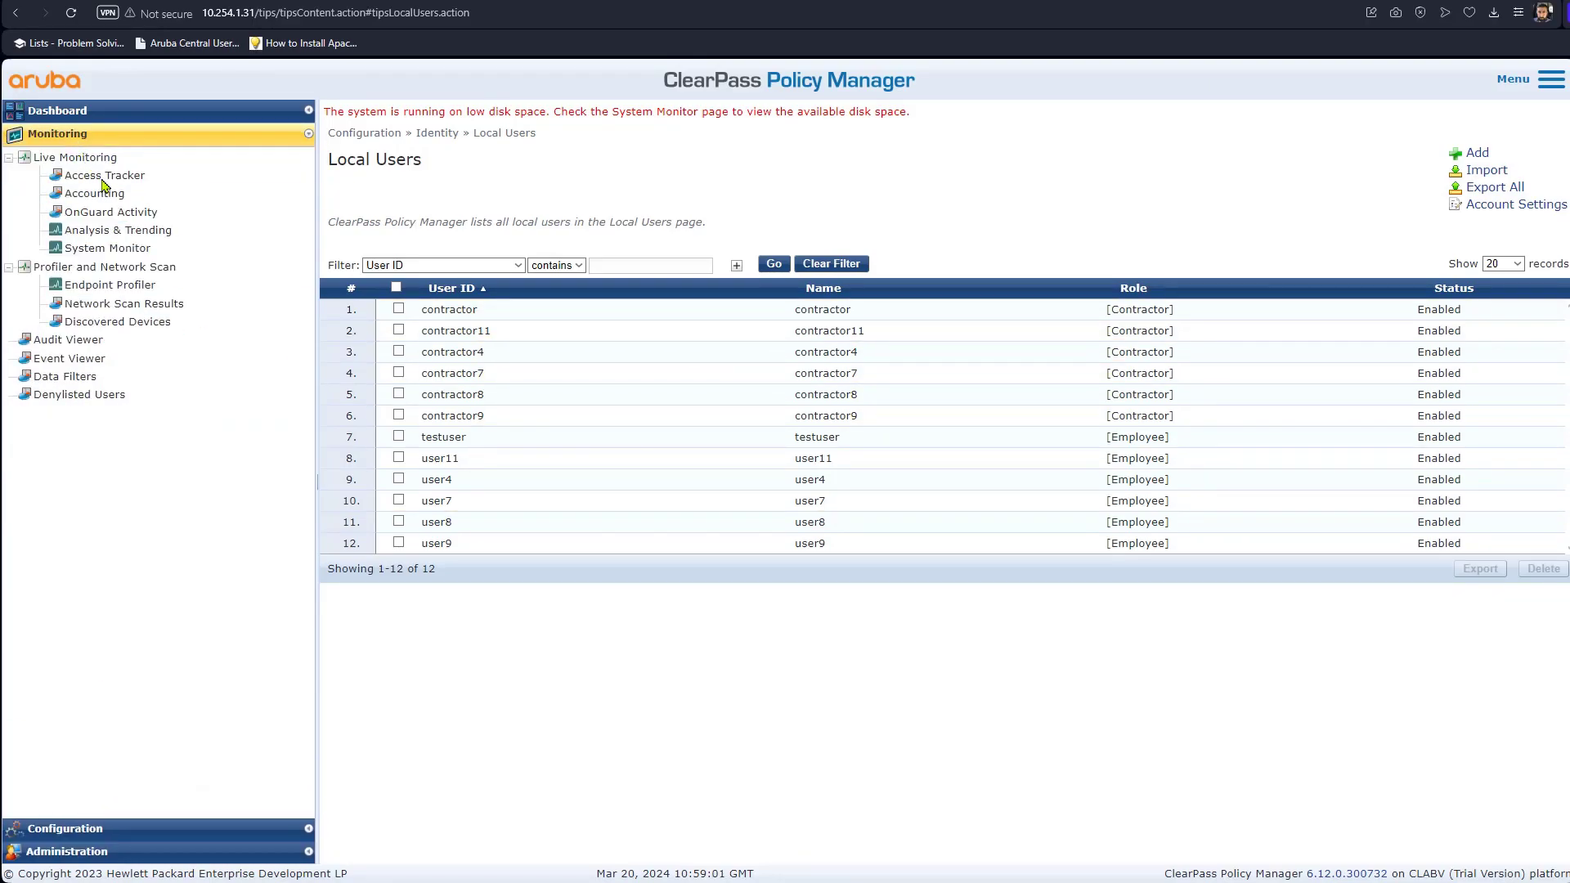
left_click(105, 175)
left_click(822, 328)
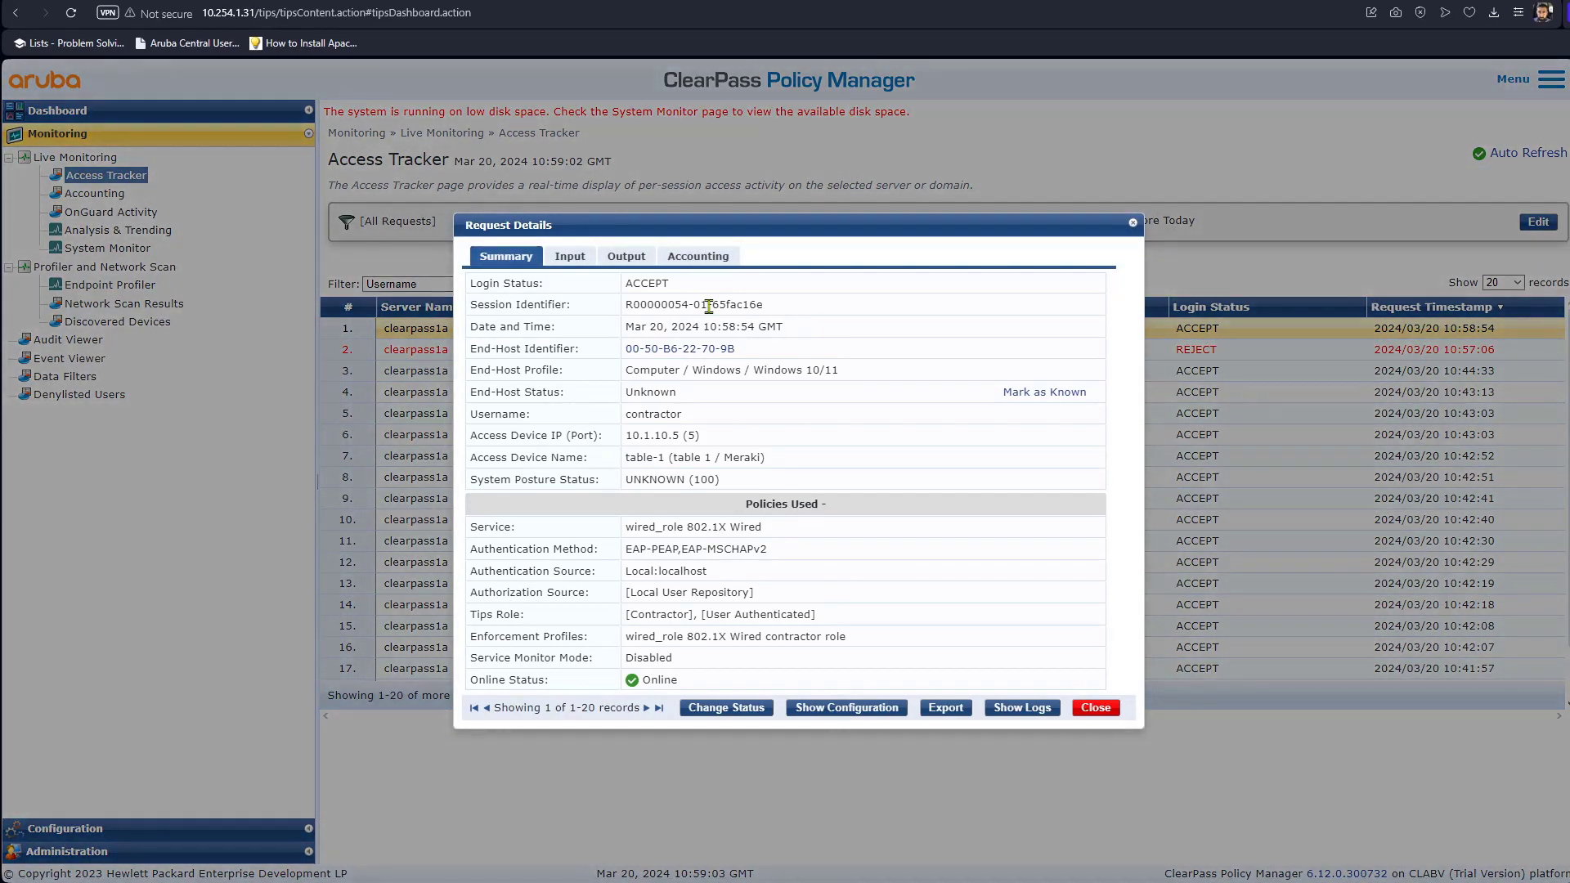
left_click(626, 256)
left_click(672, 354)
left_click_drag(823, 385, 765, 396)
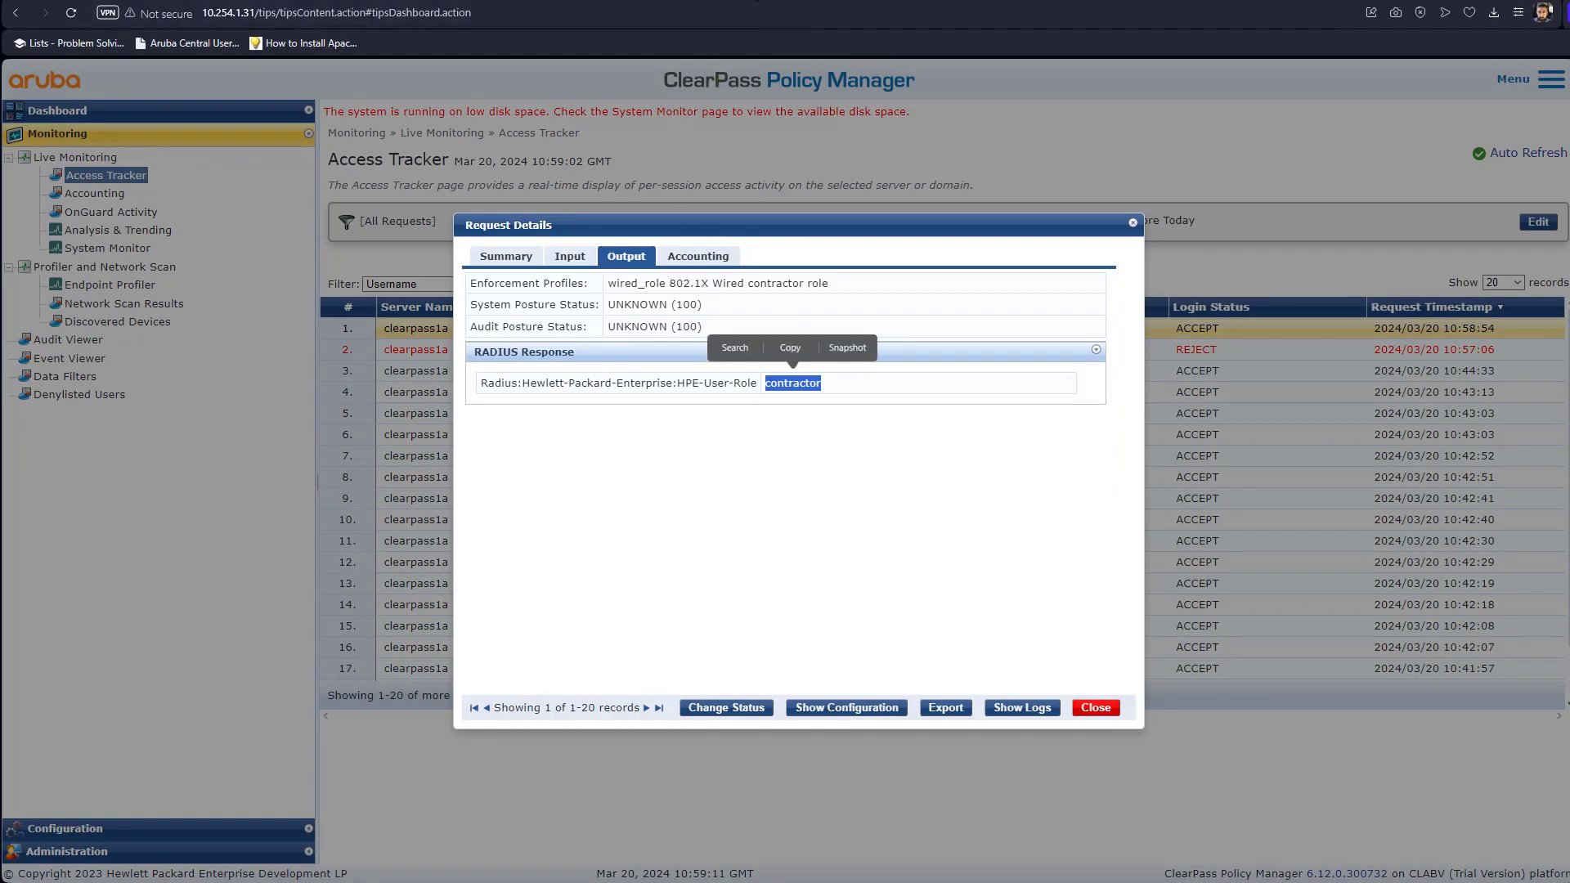
left_click(748, 1)
Rerun 'show tunneled-node-server state' and 'show tunneled-node-users all' to confirm no users are tunneled.
key("Return")
key("Return")
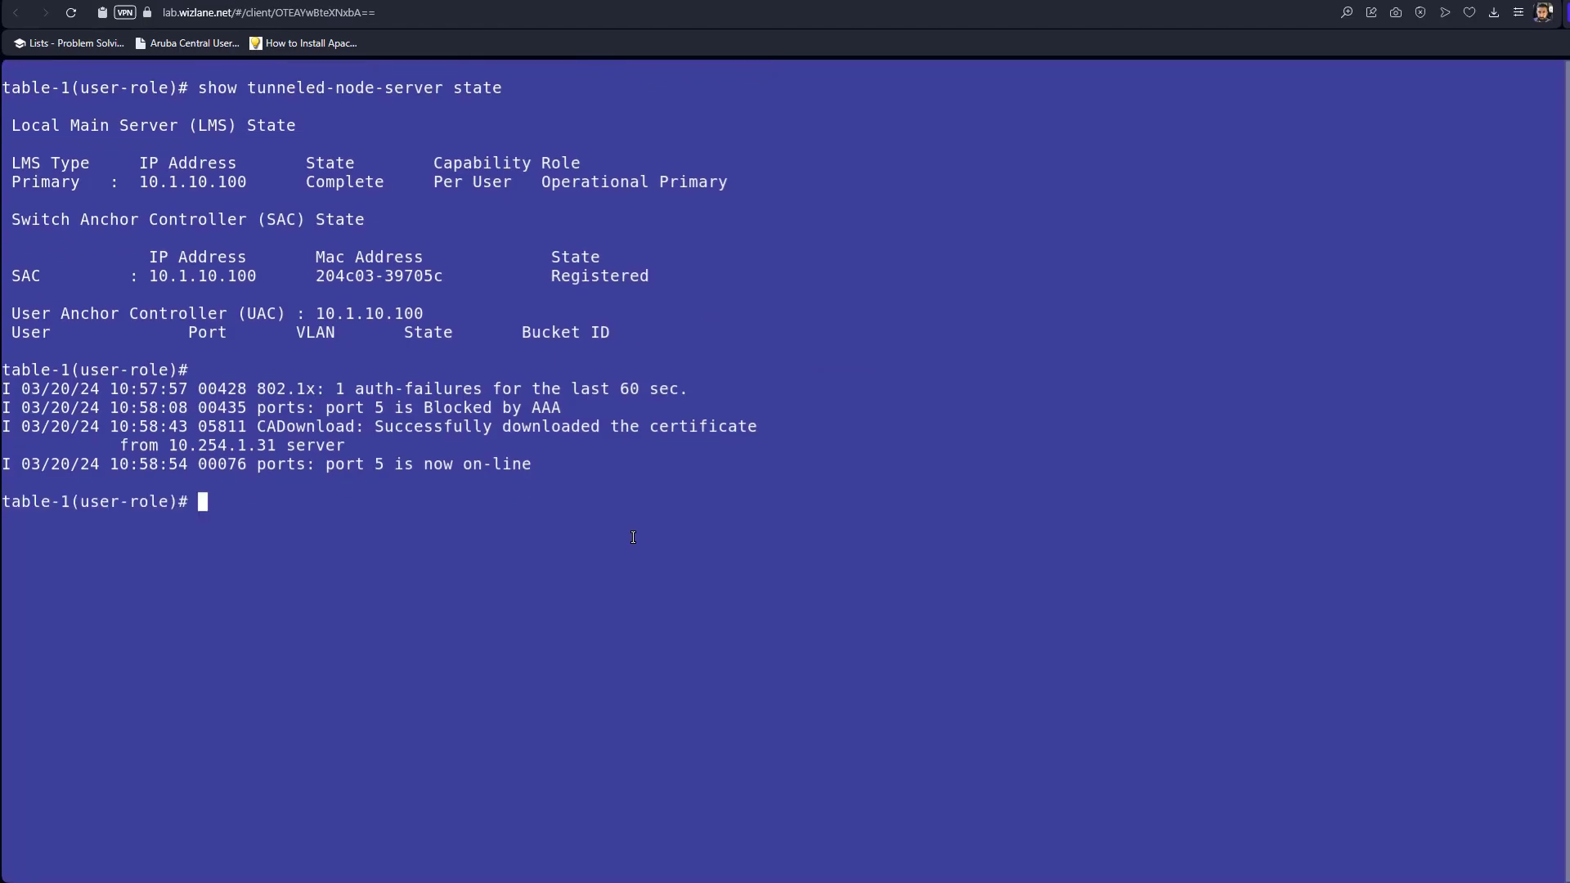
key("Up")
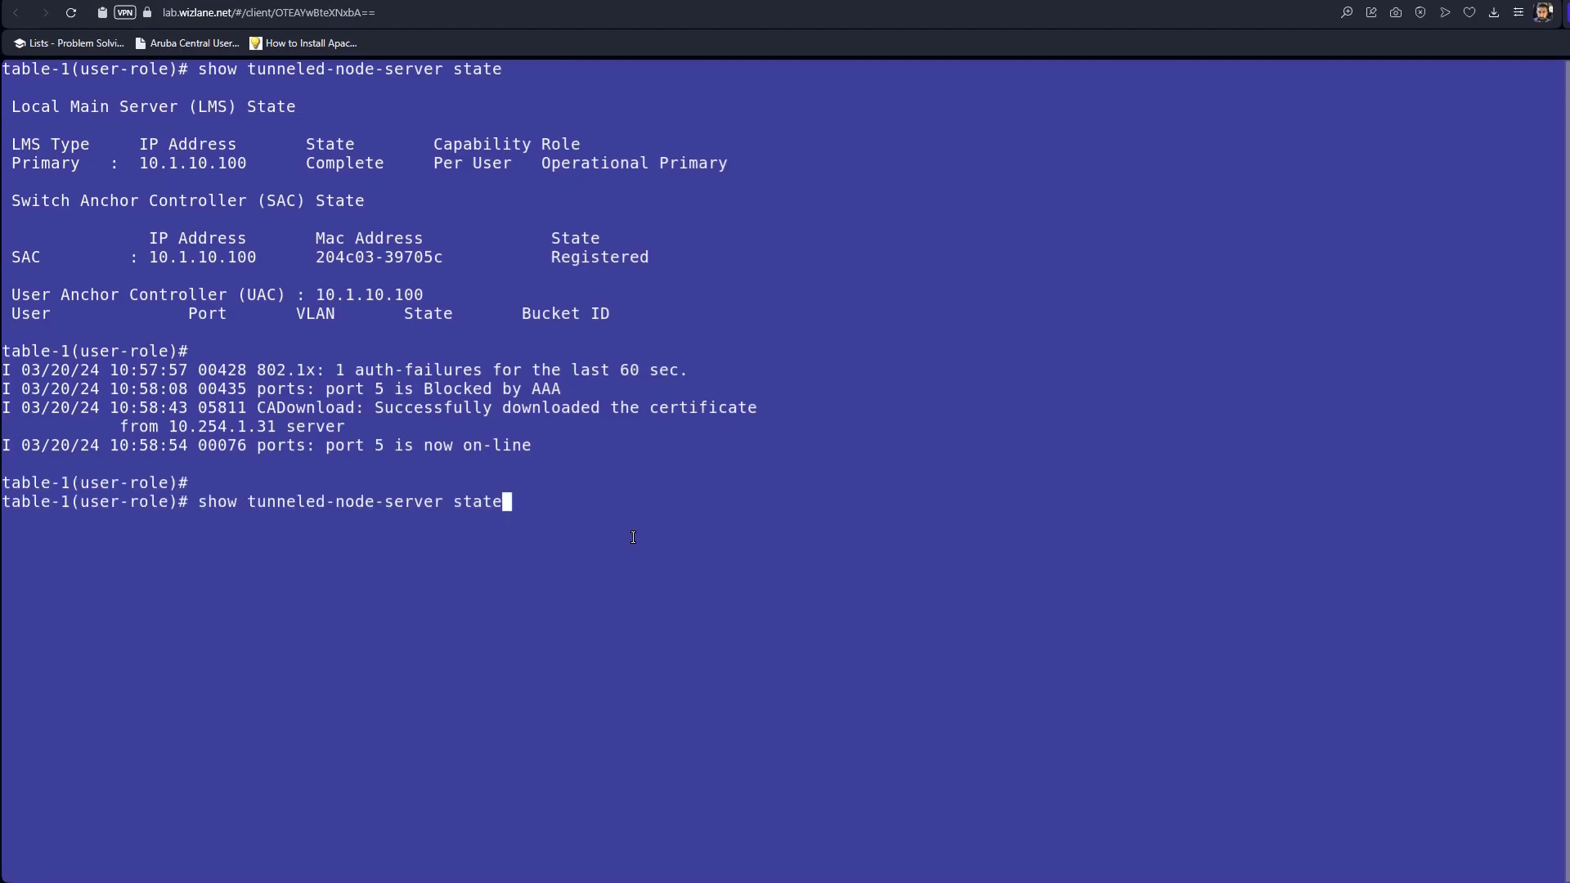
key("Return")
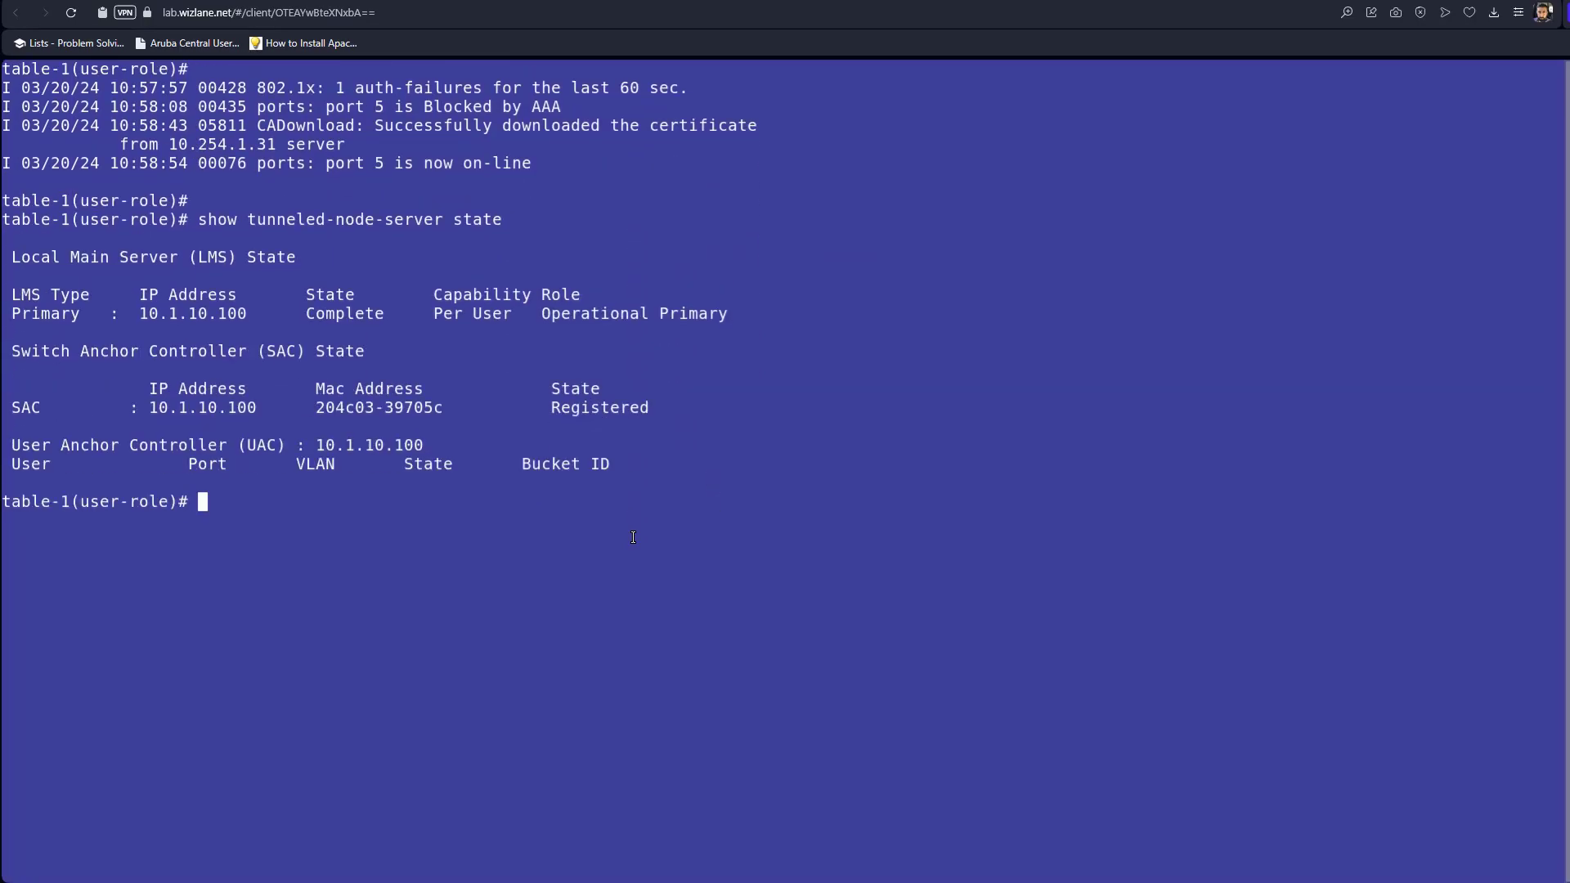
key("Up")
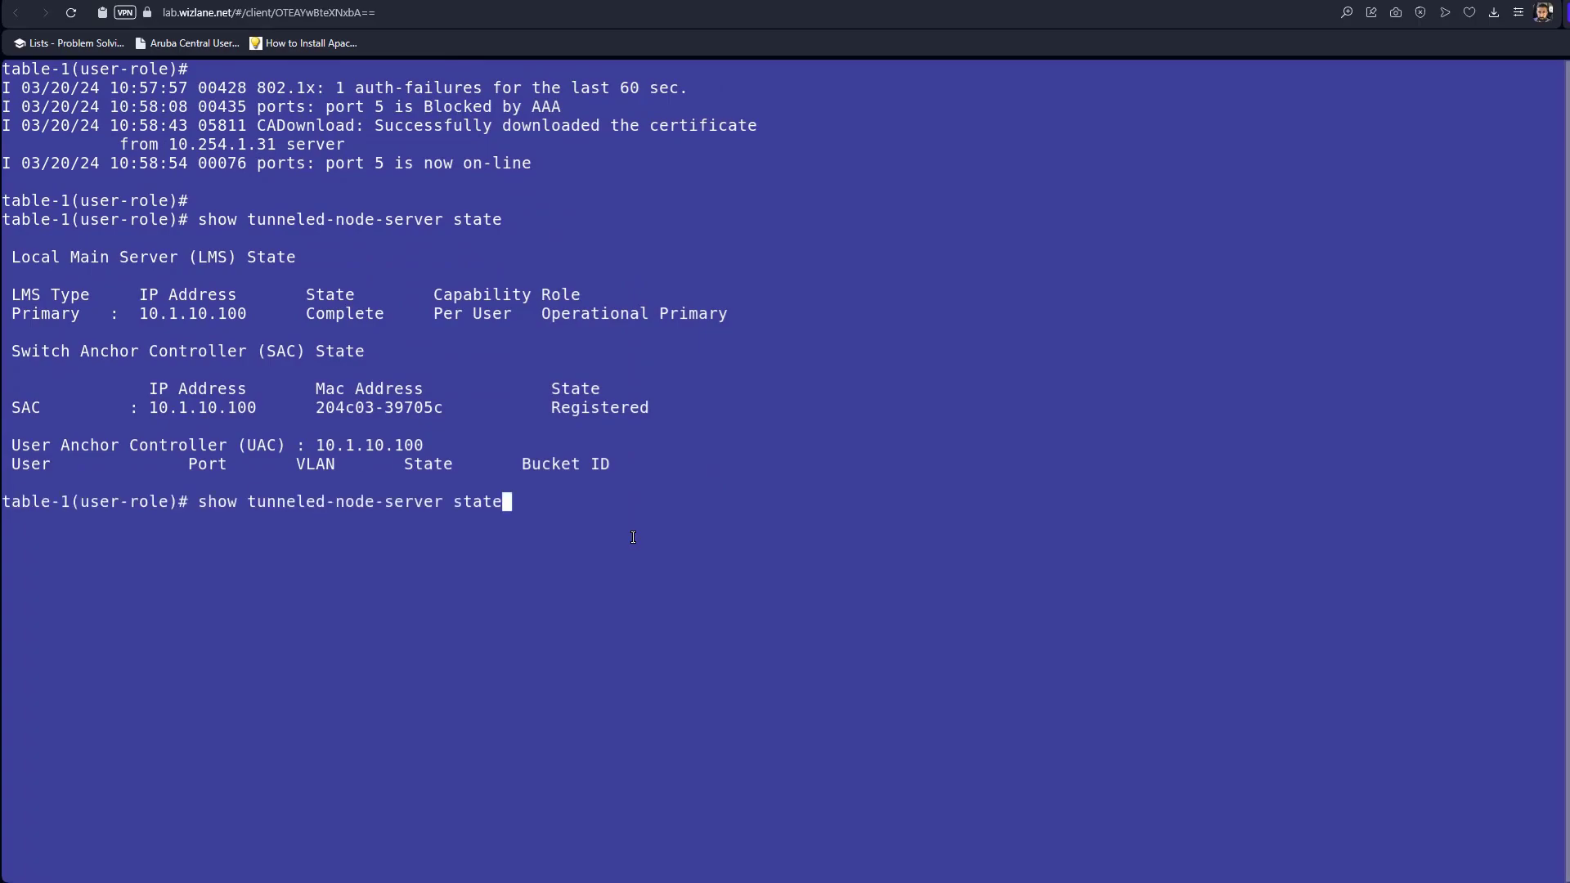
key("Up")
key("Up")
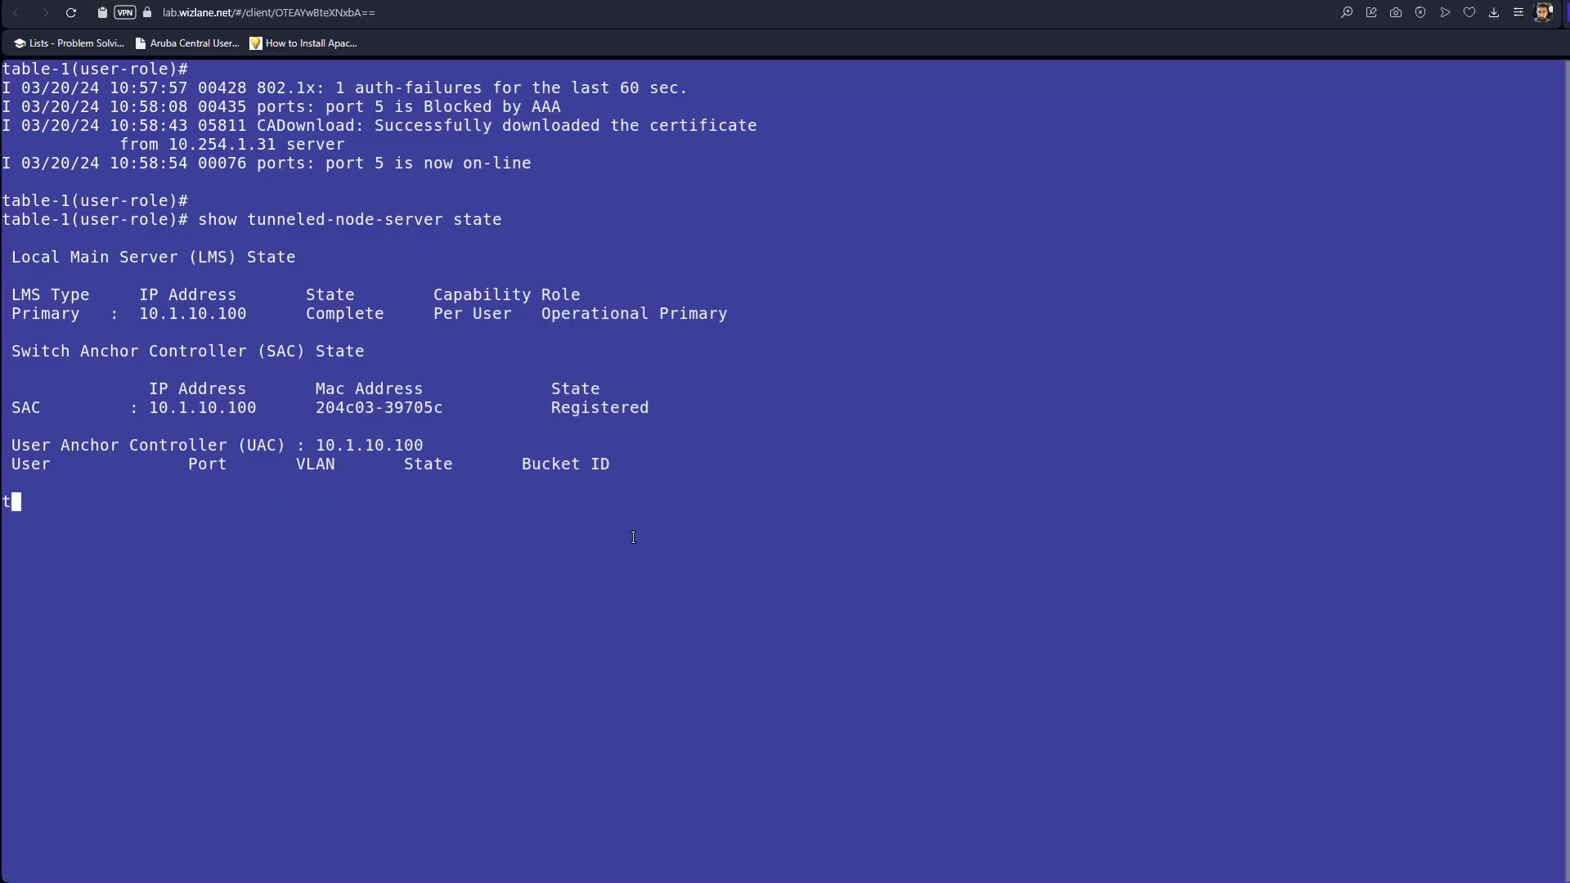
key("Down")
key("Return")
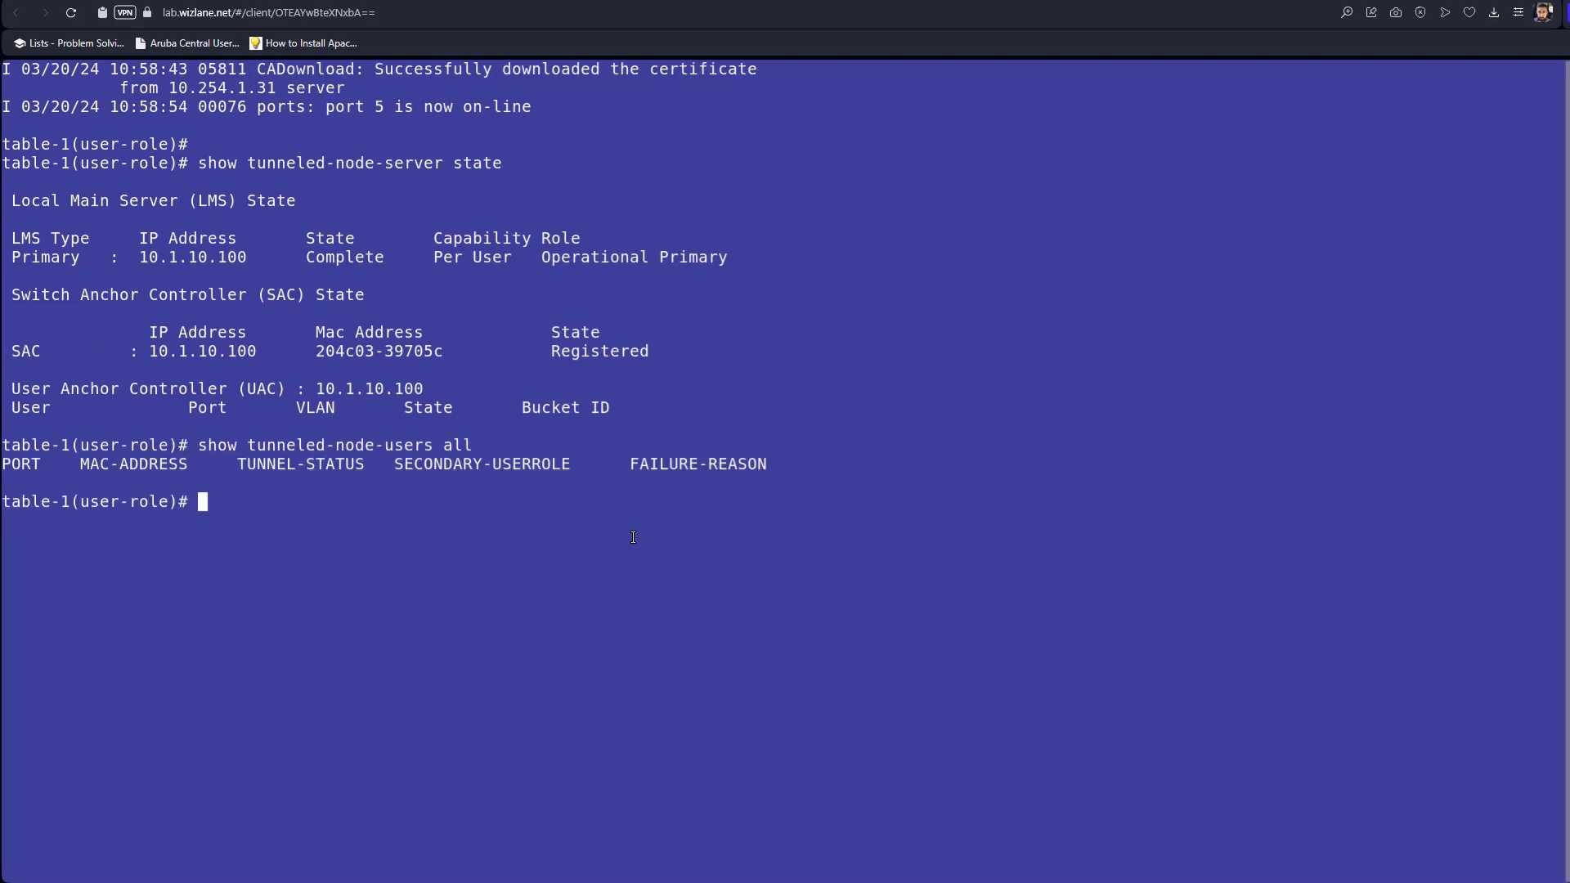
Run 'show port-access clients' to confirm port 5's contractor has the contractor role on VLAN 10.
key("Up")
key("Up")
key("Down")
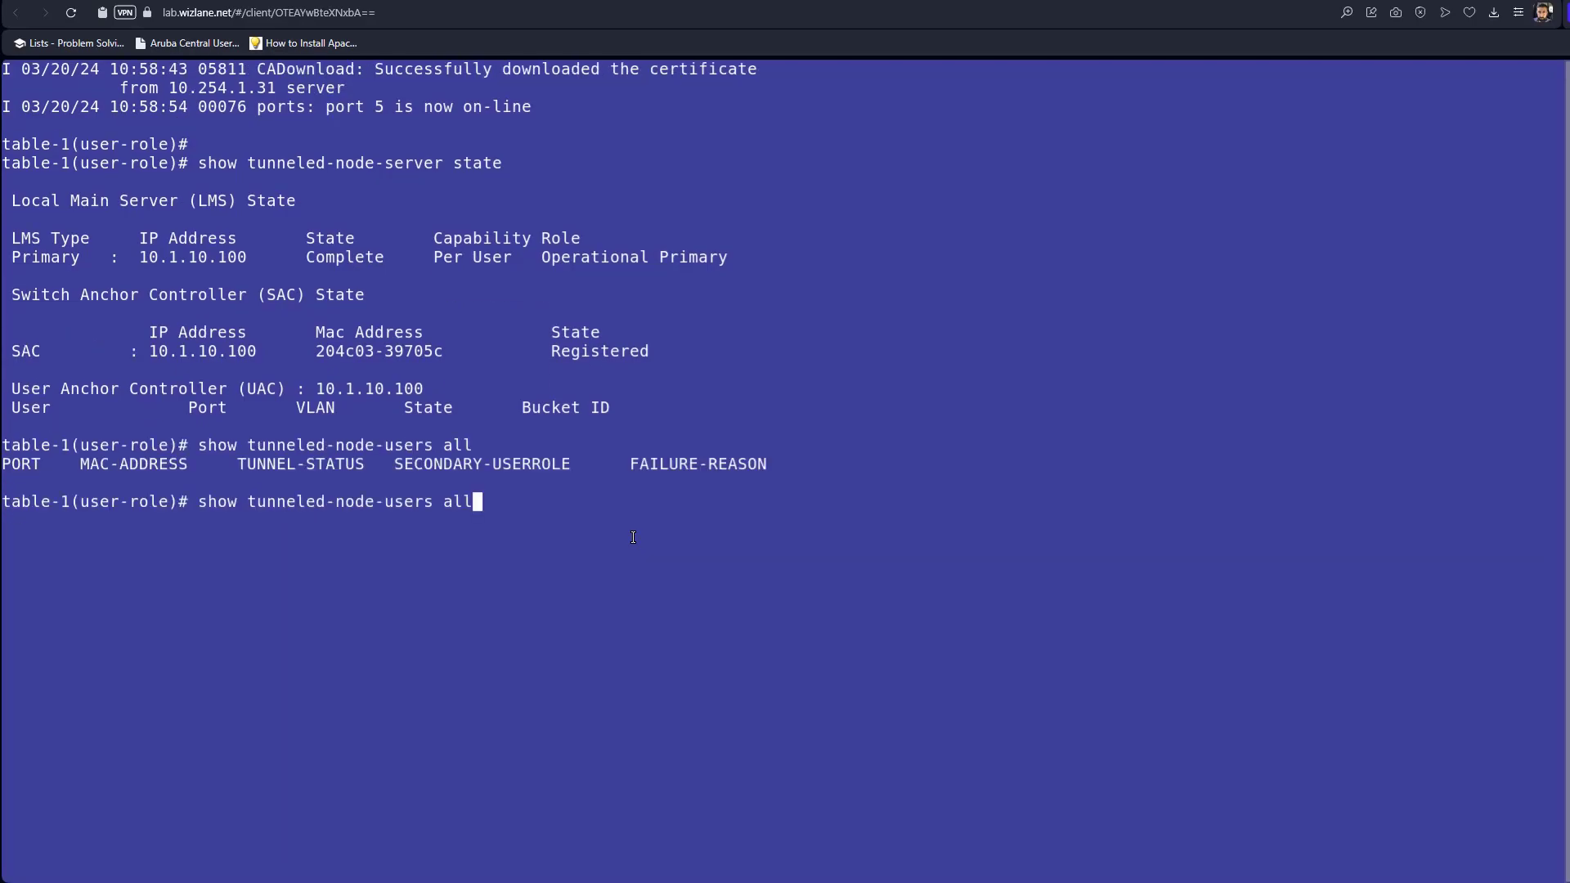
key("Up")
key("Up")
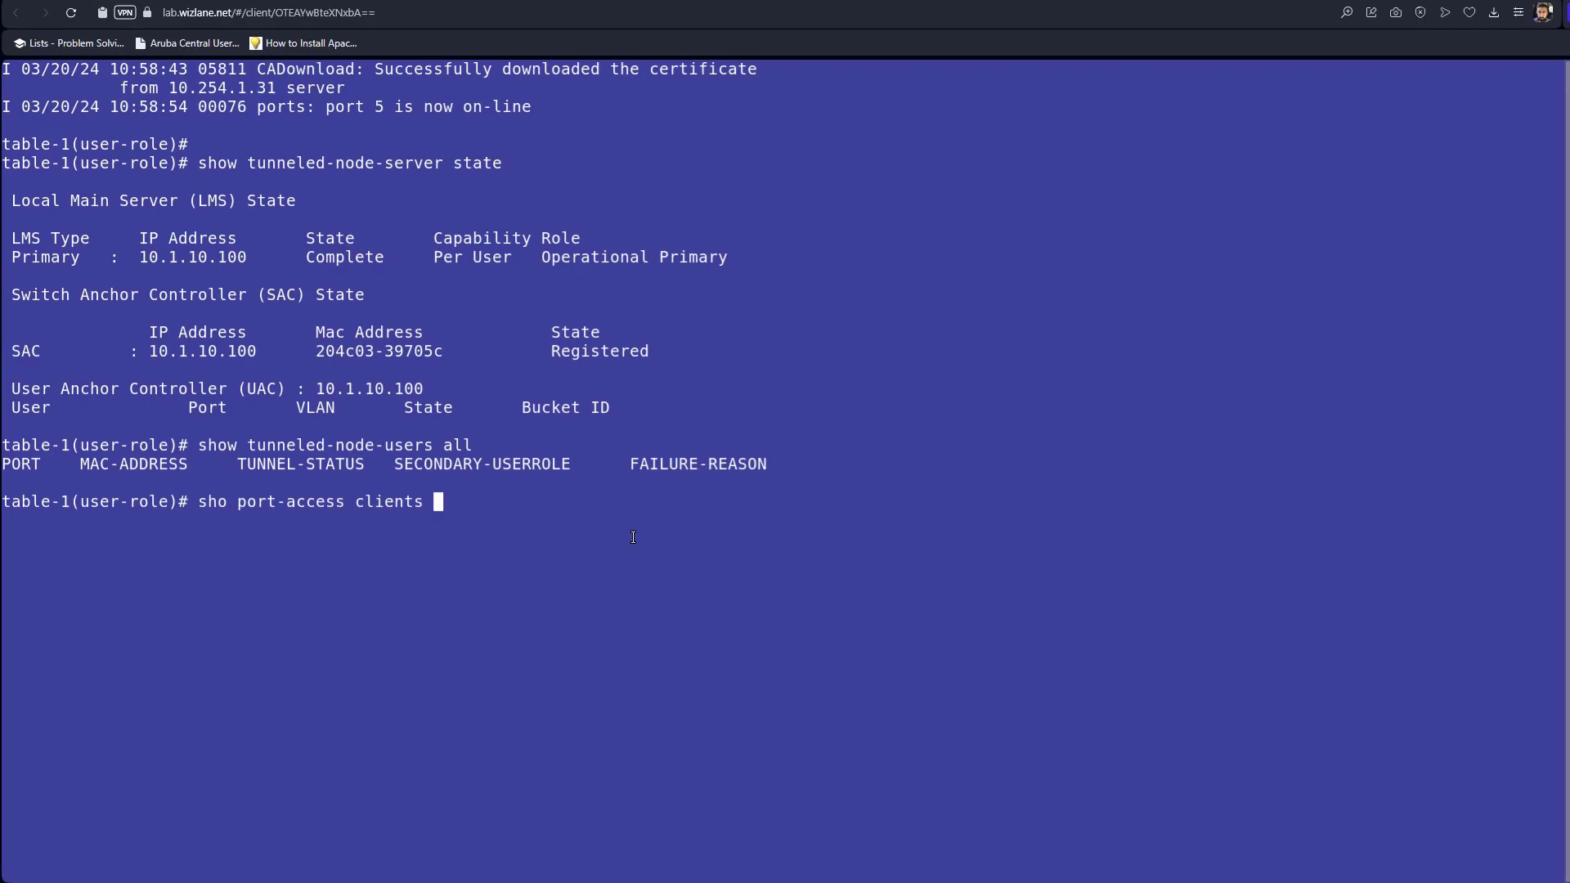
key("Return")
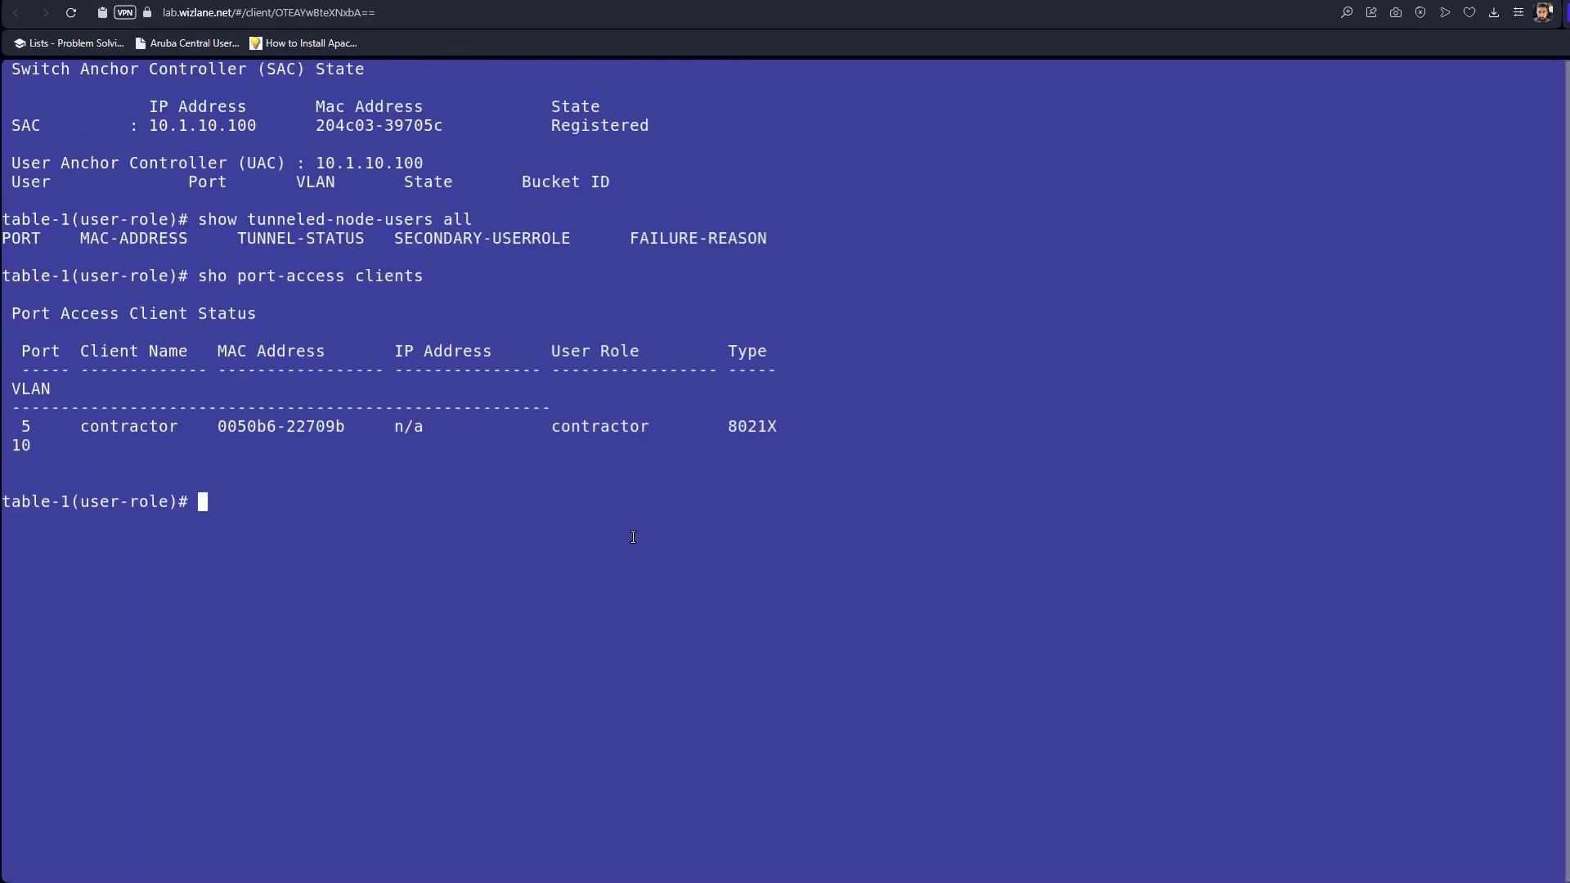